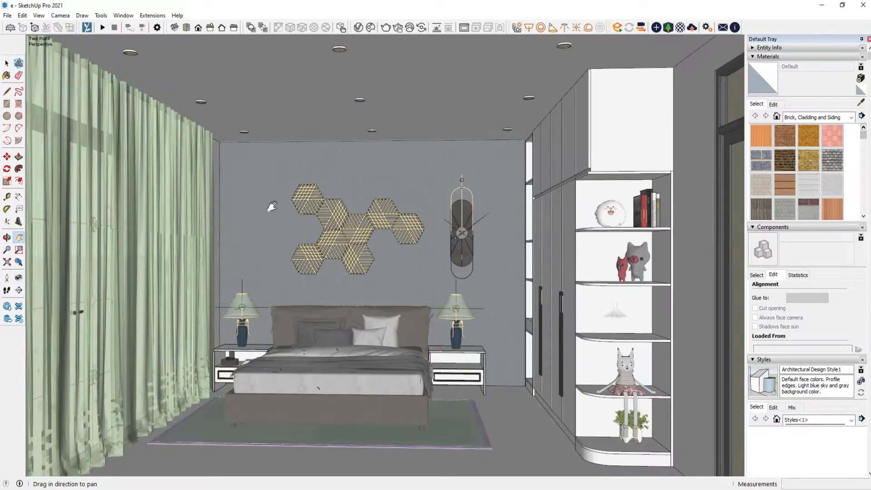
- Frame the bedroom facing the bed wall and switch the camera to Two-Point Perspective
{"action": "left_click_drag", "start_coordinate": [265, 196], "coordinate": [304, 198]}
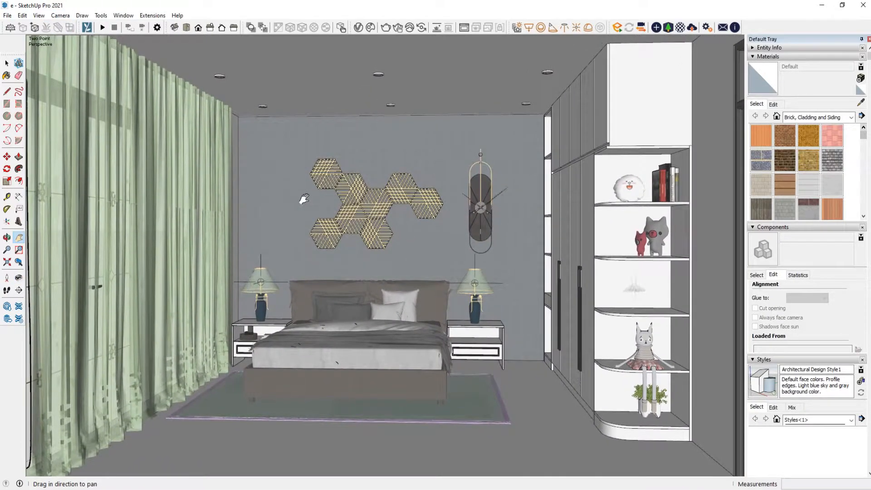
{"action": "left_click", "coordinate": [18, 279]}
{"action": "left_click_drag", "start_coordinate": [409, 271], "coordinate": [413, 274]}
{"action": "left_click", "coordinate": [7, 237]}
{"action": "left_click_drag", "start_coordinate": [311, 249], "coordinate": [370, 246]}
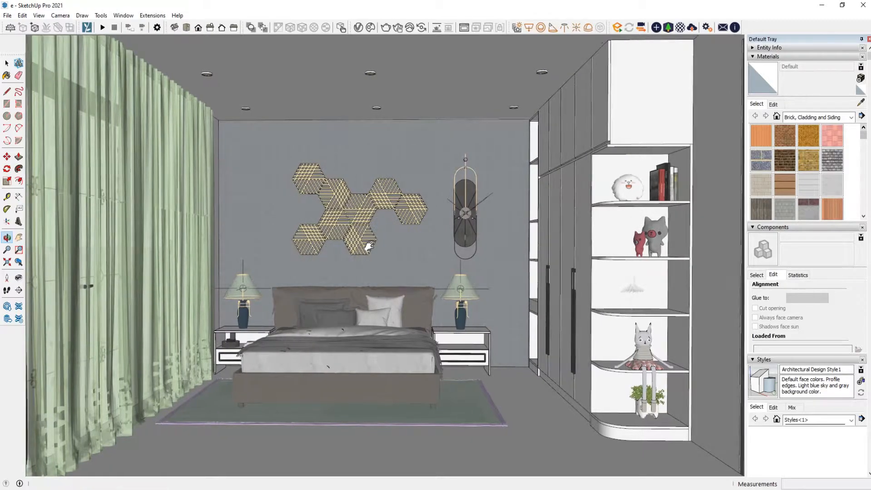
{"action": "left_click", "coordinate": [60, 15]}
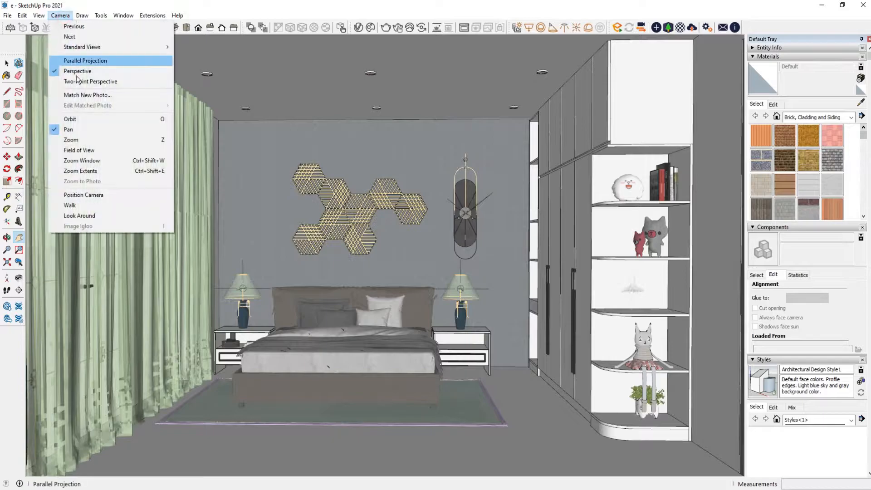
{"action": "left_click", "coordinate": [83, 85]}
{"action": "left_click_drag", "start_coordinate": [272, 200], "coordinate": [273, 188]}
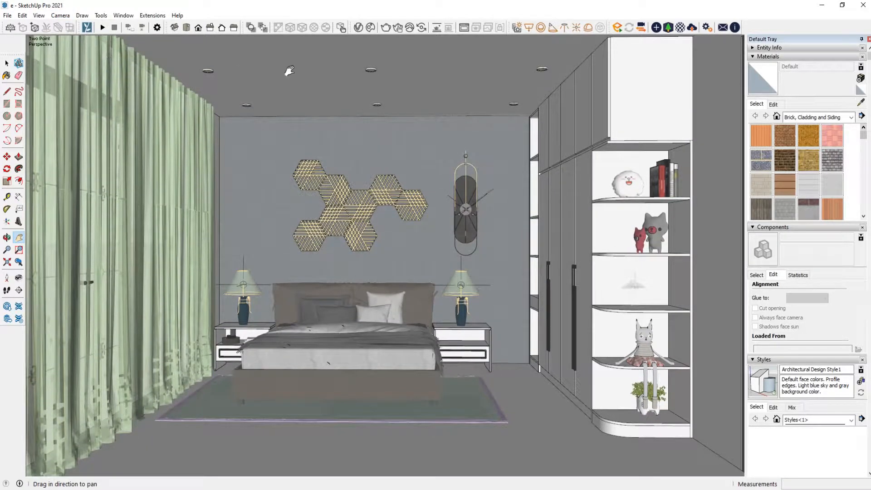
- Add a scene that stores the framed bedroom view
{"action": "left_click", "coordinate": [60, 15]}
{"action": "key", "text": "Escape"}
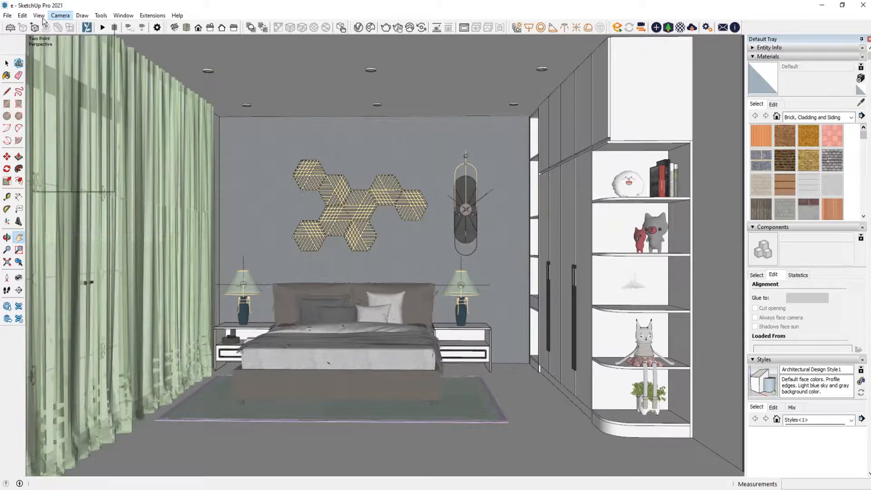
{"action": "left_click", "coordinate": [39, 15]}
{"action": "mouse_move", "coordinate": [58, 187]}
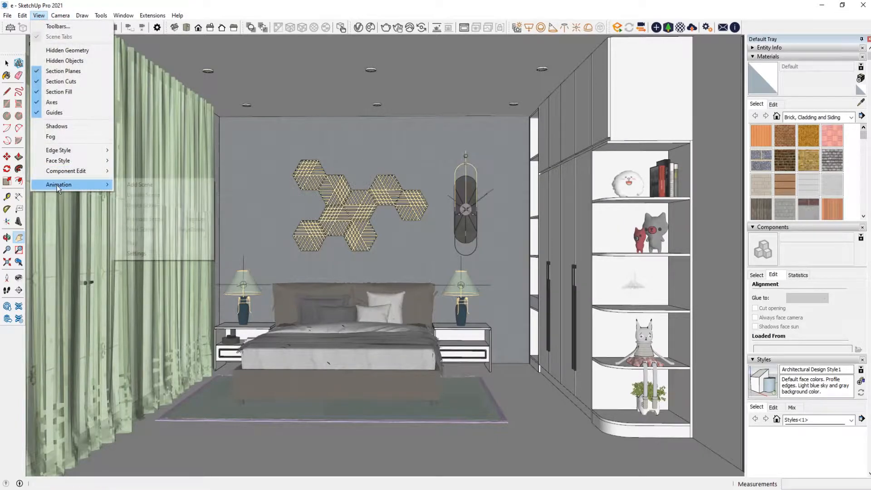
{"action": "left_click", "coordinate": [149, 184]}
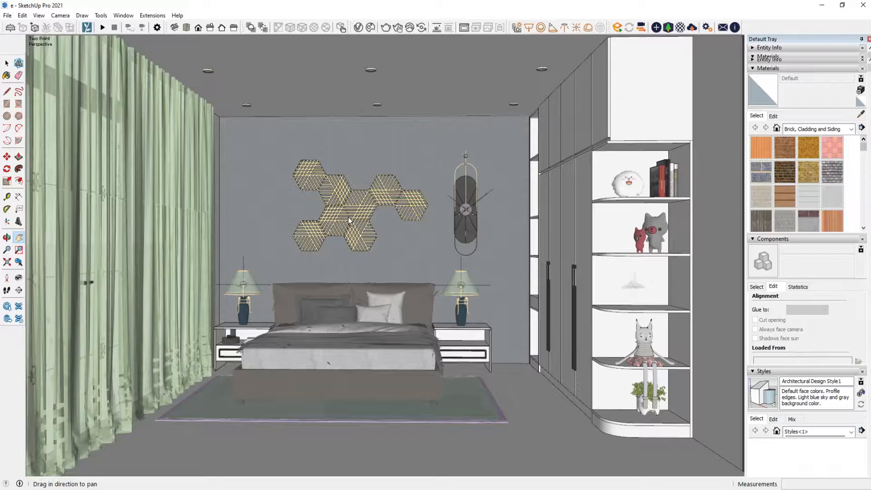
- Open the V-Ray Asset Editor on its render settings with the advanced render parameters expanded
{"action": "left_click", "coordinate": [358, 27]}
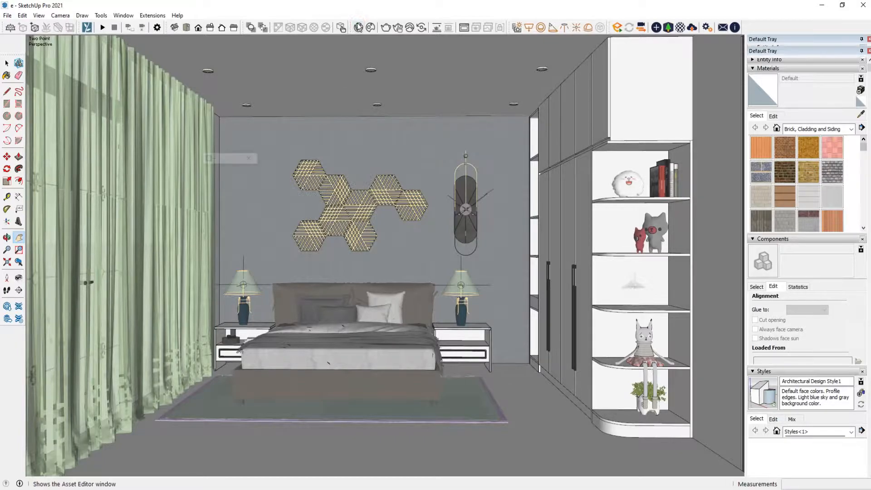
{"action": "left_click_drag", "start_coordinate": [253, 82], "coordinate": [185, 64]}
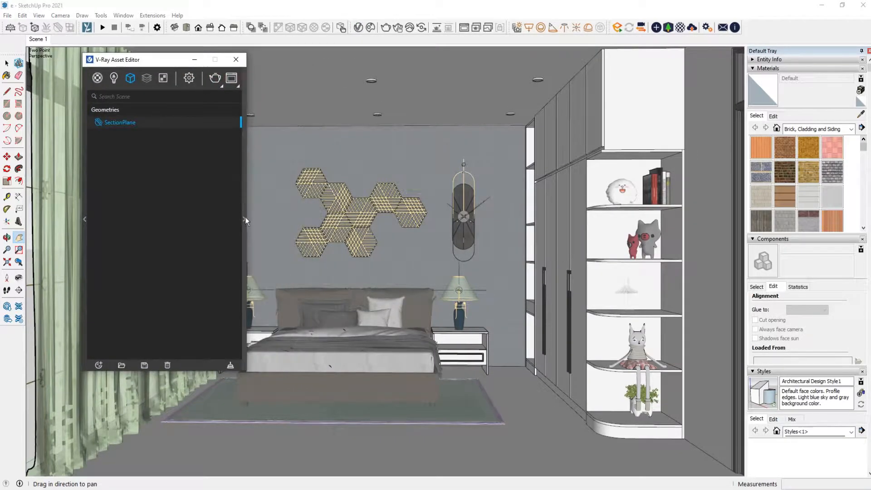
{"action": "left_click", "coordinate": [245, 218]}
{"action": "left_click", "coordinate": [189, 78]}
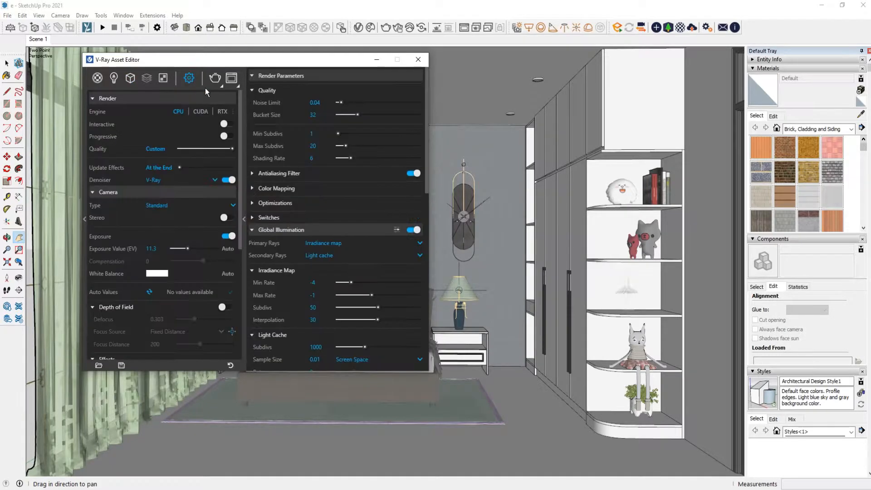
{"action": "scroll", "coordinate": [201, 202], "scroll_direction": "down", "scroll_amount": 5}
{"action": "scroll", "coordinate": [202, 202], "scroll_direction": "up", "scroll_amount": 5}
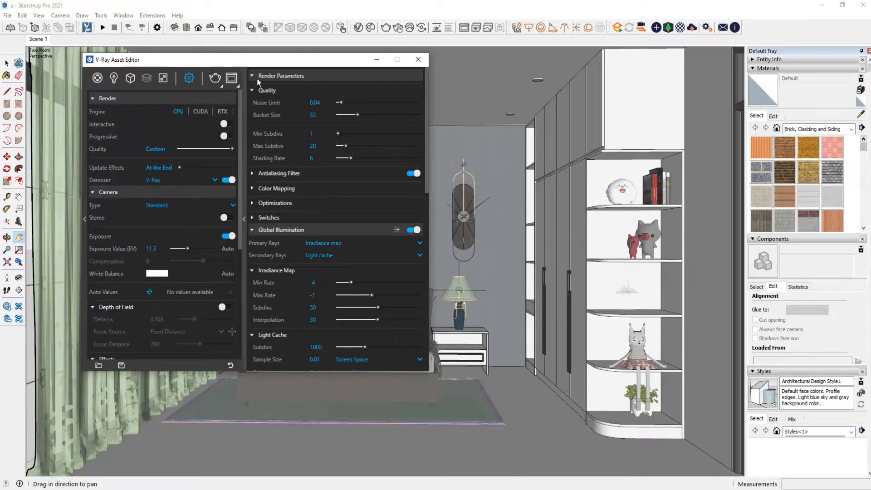
{"action": "left_click_drag", "start_coordinate": [271, 61], "coordinate": [355, 59]}
{"action": "left_click_drag", "start_coordinate": [421, 58], "coordinate": [473, 59]}
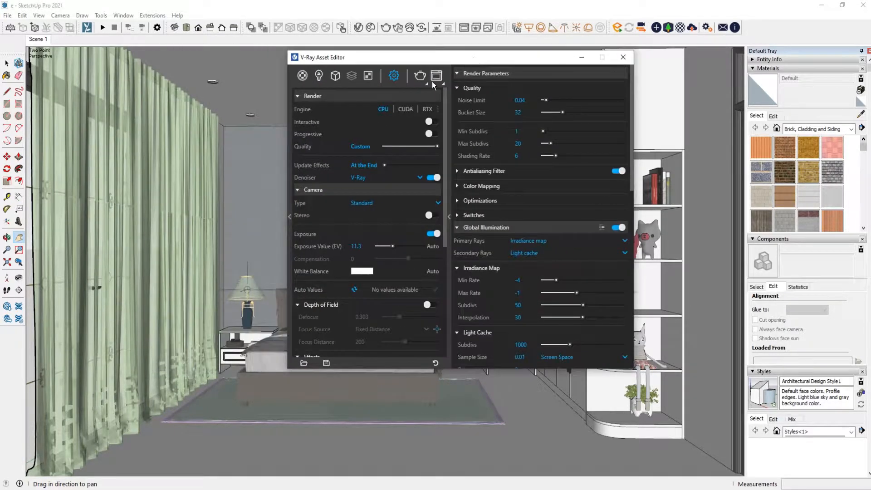
- Run an interactive V-Ray render of the bedroom, inspect the lighting, and stop and close it
{"action": "left_click", "coordinate": [422, 99]}
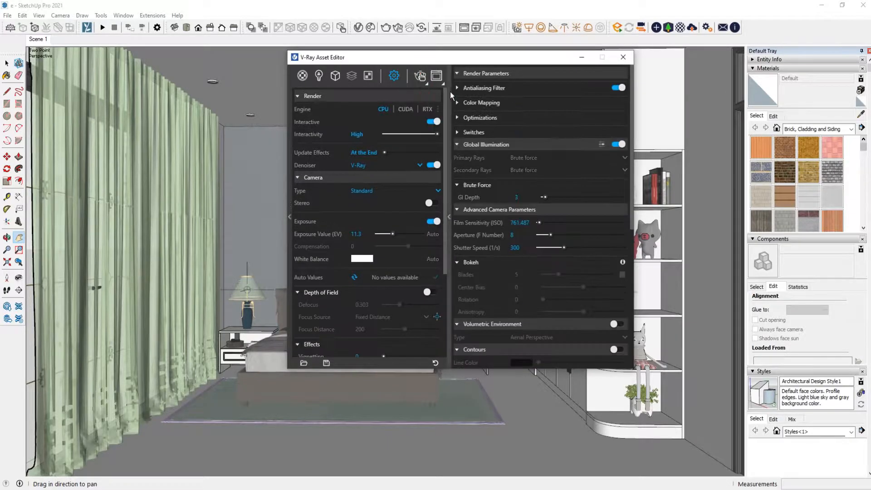
{"action": "left_click", "coordinate": [451, 218]}
{"action": "left_click_drag", "start_coordinate": [375, 60], "coordinate": [166, 66]}
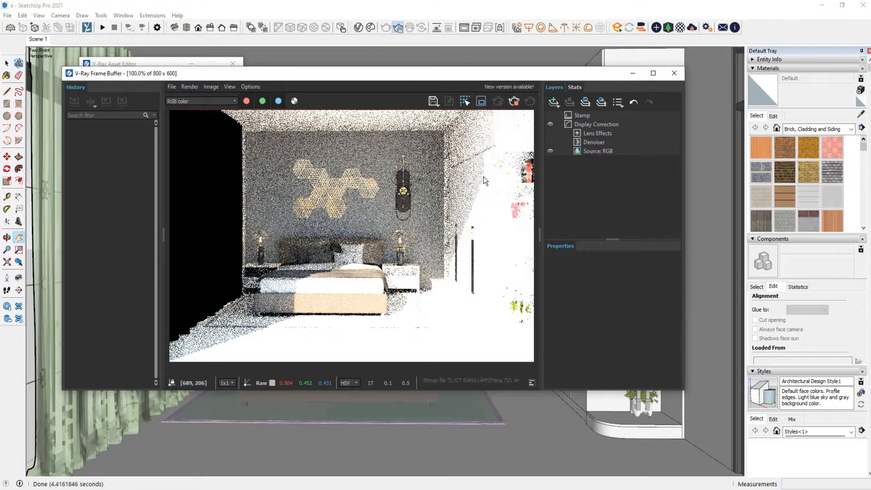
{"action": "scroll", "coordinate": [393, 202], "scroll_direction": "down", "scroll_amount": 1}
{"action": "scroll", "coordinate": [385, 220], "scroll_direction": "up", "scroll_amount": 1}
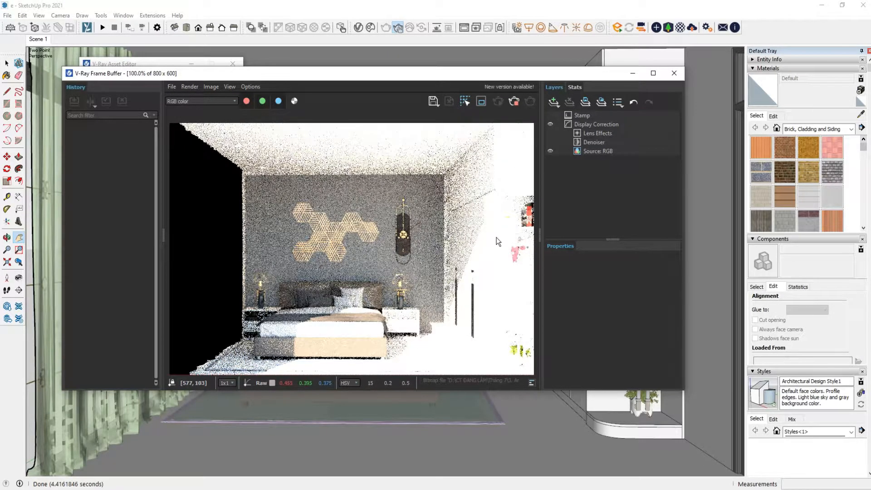
{"action": "left_click", "coordinate": [514, 104]}
{"action": "left_click", "coordinate": [674, 74]}
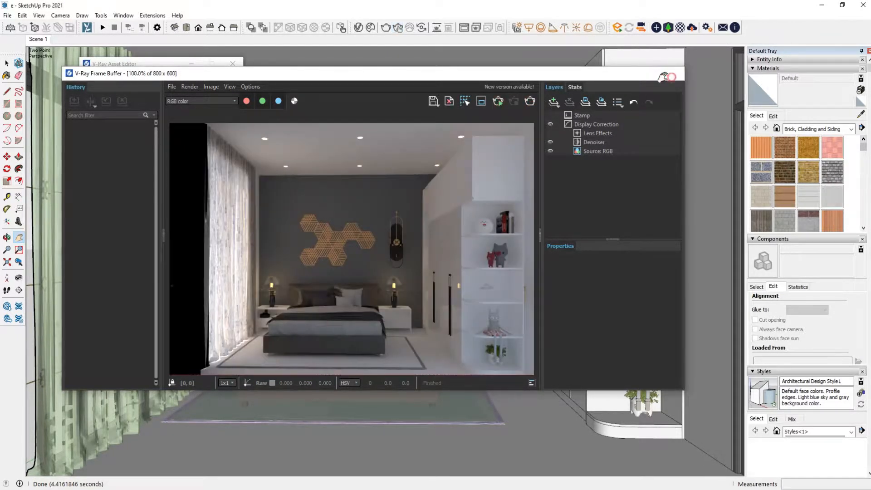
{"action": "left_click", "coordinate": [191, 64]}
- Select the section plane and set its V-Ray clipper to Camera Rays Only
{"action": "scroll", "coordinate": [356, 160], "scroll_direction": "down", "scroll_amount": 8}
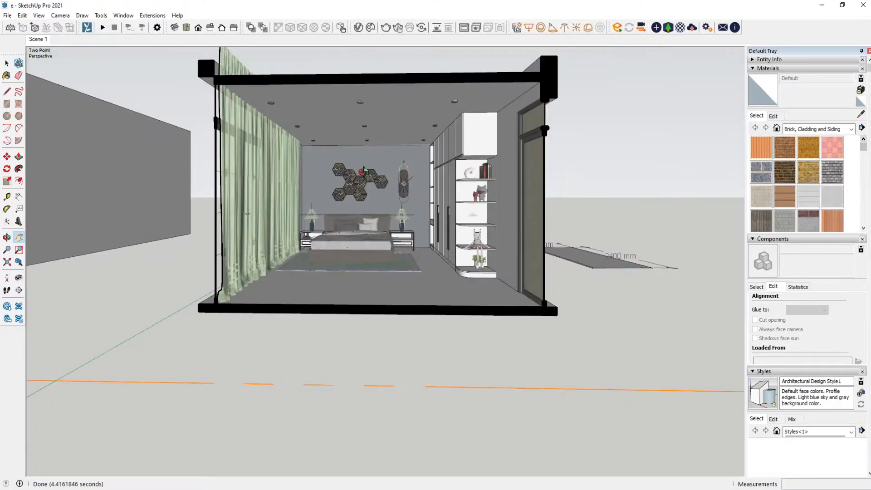
{"action": "middle_click_drag", "start_coordinate": [348, 143], "coordinate": [347, 148]}
{"action": "key", "text": "space"}
{"action": "scroll", "coordinate": [344, 132], "scroll_direction": "up", "scroll_amount": 3}
{"action": "scroll", "coordinate": [343, 131], "scroll_direction": "up", "scroll_amount": 2}
{"action": "left_click", "coordinate": [341, 132]}
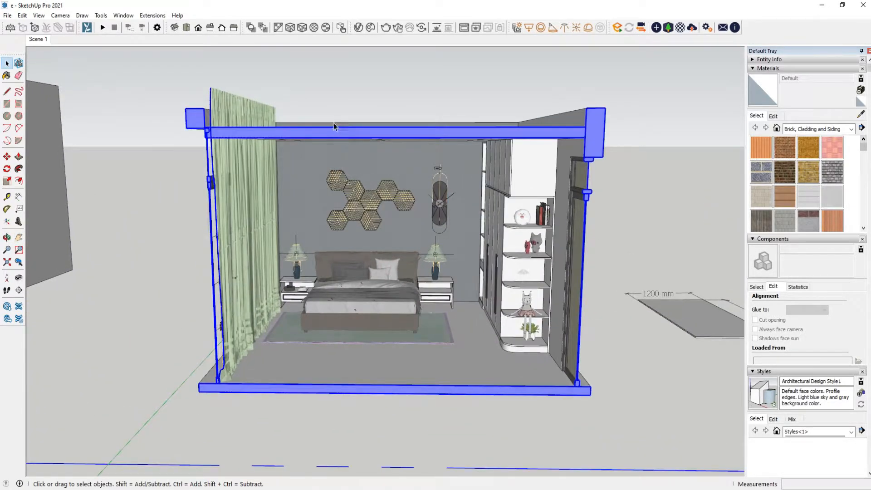
{"action": "left_click", "coordinate": [358, 28]}
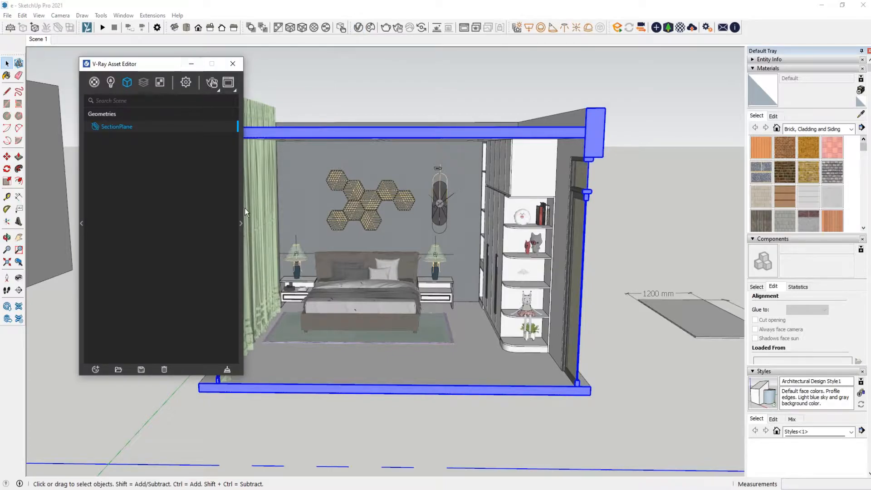
{"action": "left_click", "coordinate": [241, 225]}
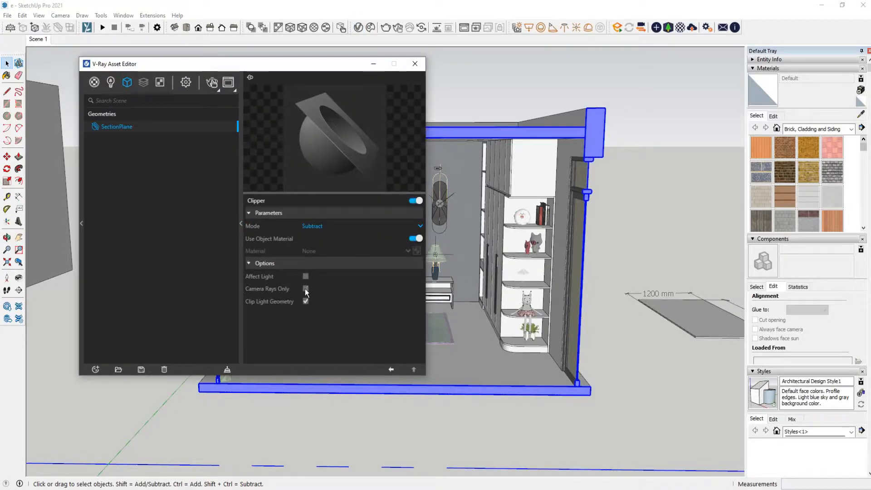
{"action": "left_click", "coordinate": [391, 370]}
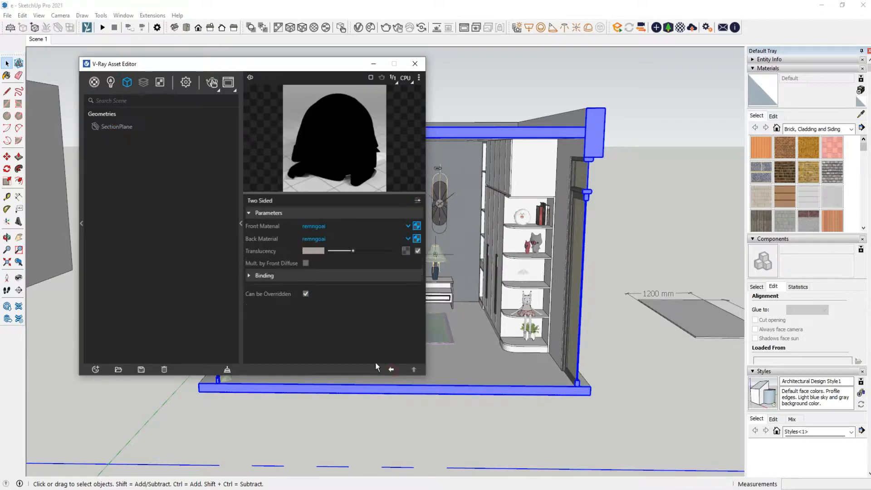
- Restore Scene 1, run the interactive render again to check the clipped room's lighting, and close the render windows
{"action": "left_click", "coordinate": [39, 40]}
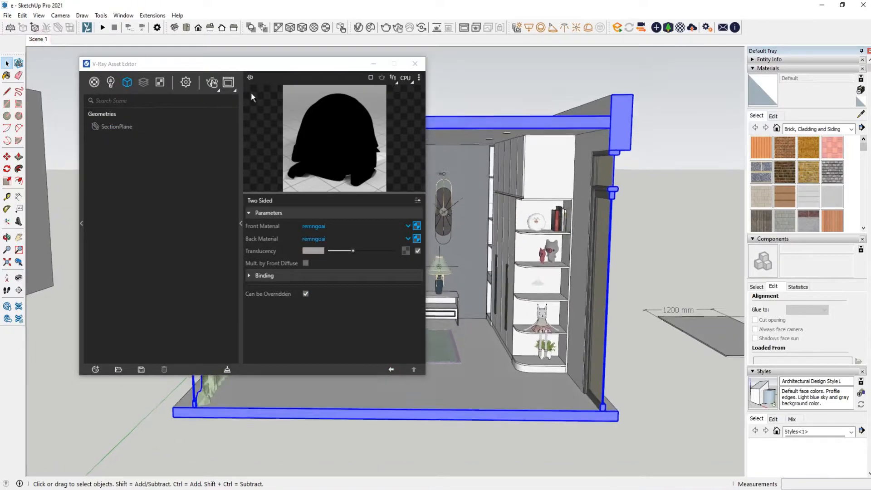
{"action": "left_click", "coordinate": [211, 82]}
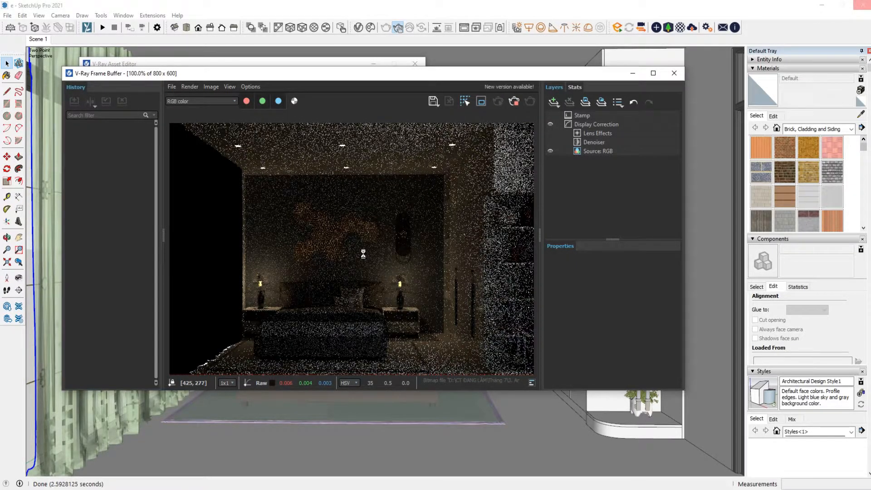
{"action": "scroll", "coordinate": [363, 254], "scroll_direction": "down", "scroll_amount": 1}
{"action": "scroll", "coordinate": [363, 255], "scroll_direction": "up", "scroll_amount": 1}
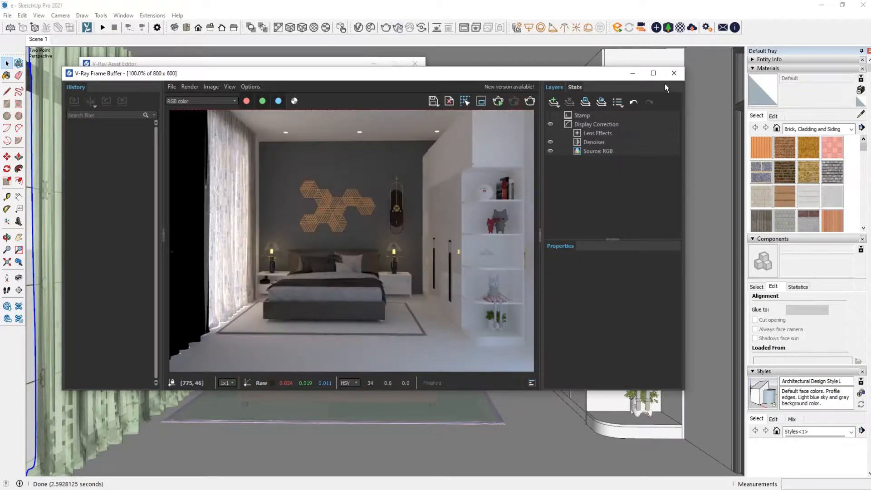
{"action": "left_click", "coordinate": [675, 73]}
{"action": "left_click", "coordinate": [373, 64]}
- Move the large white panel outside the curtained wall about 9.2 m along its length
{"action": "scroll", "coordinate": [383, 189], "scroll_direction": "down", "scroll_amount": 5}
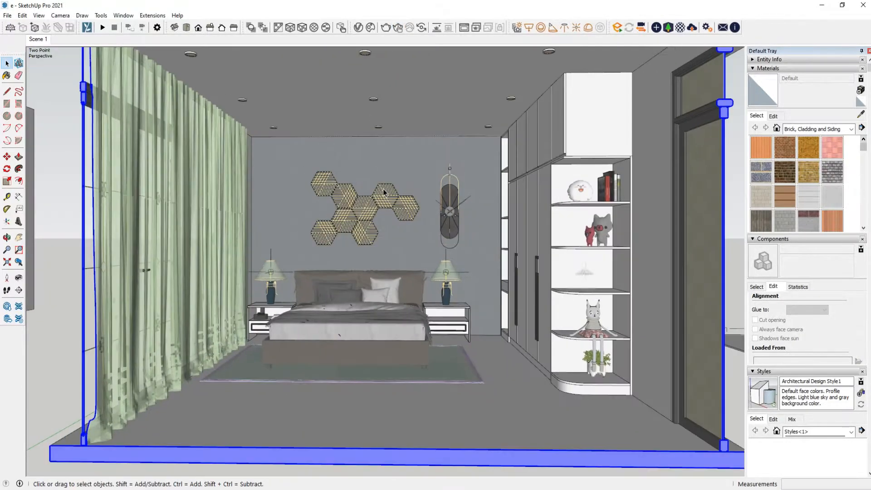
{"action": "mouse_move", "coordinate": [383, 190]}
{"action": "middle_mouse_down"}
{"action": "mouse_move", "coordinate": [298, 251]}
{"action": "mouse_move", "coordinate": [290, 266]}
{"action": "mouse_move", "coordinate": [504, 287]}
{"action": "middle_mouse_up"}
{"action": "mouse_move", "coordinate": [394, 234]}
{"action": "middle_mouse_down"}
{"action": "mouse_move", "coordinate": [175, 311]}
{"action": "mouse_move", "coordinate": [444, 136]}
{"action": "mouse_move", "coordinate": [399, 233]}
{"action": "mouse_move", "coordinate": [454, 216]}
{"action": "mouse_move", "coordinate": [389, 222]}
{"action": "mouse_move", "coordinate": [414, 251]}
{"action": "middle_mouse_up"}
{"action": "left_click", "coordinate": [454, 215]}
{"action": "key", "text": "m"}
{"action": "left_click", "coordinate": [385, 297]}
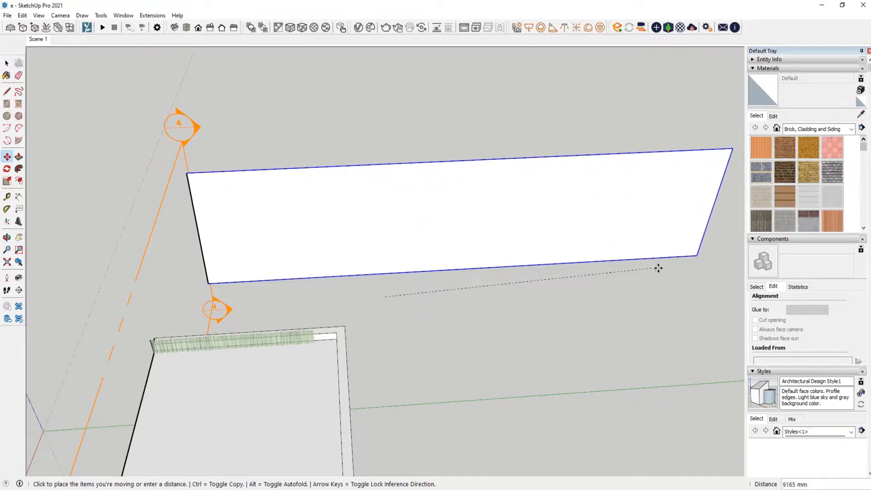
{"action": "left_click", "coordinate": [667, 280]}
- Import the city-view photo from the Pictures folder and apply it as a texture across the panel's face
{"action": "key", "text": "space"}
{"action": "left_click", "coordinate": [500, 210]}
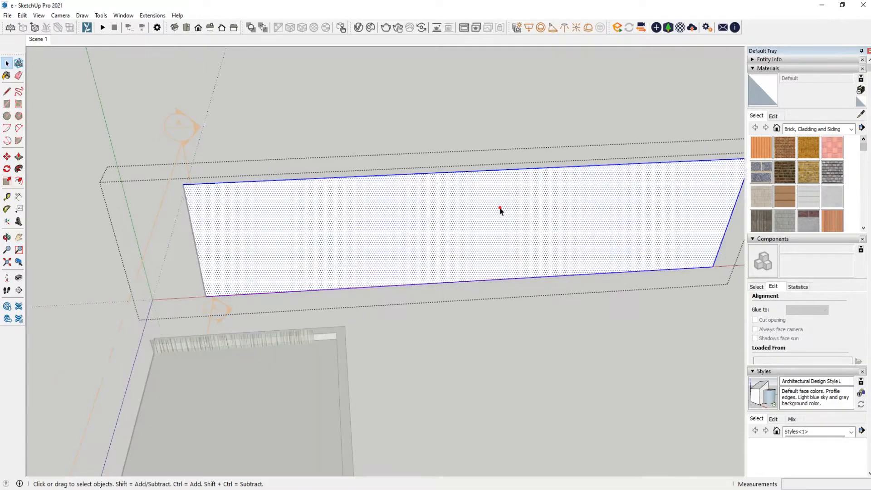
{"action": "left_click", "coordinate": [503, 223]}
{"action": "left_click", "coordinate": [8, 15]}
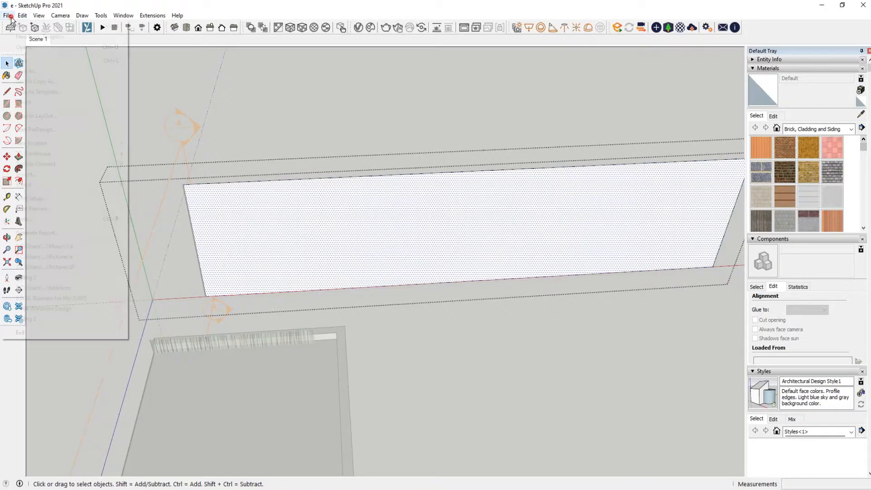
{"action": "left_click", "coordinate": [49, 185]}
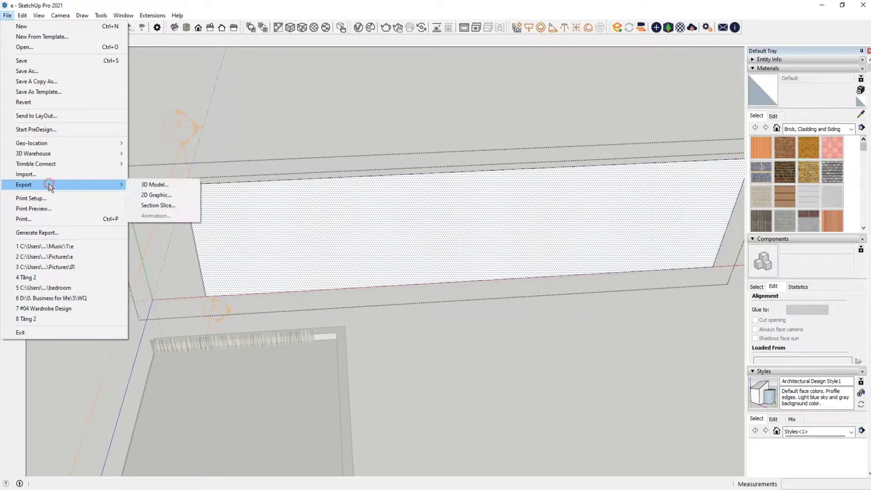
{"action": "left_click", "coordinate": [73, 175]}
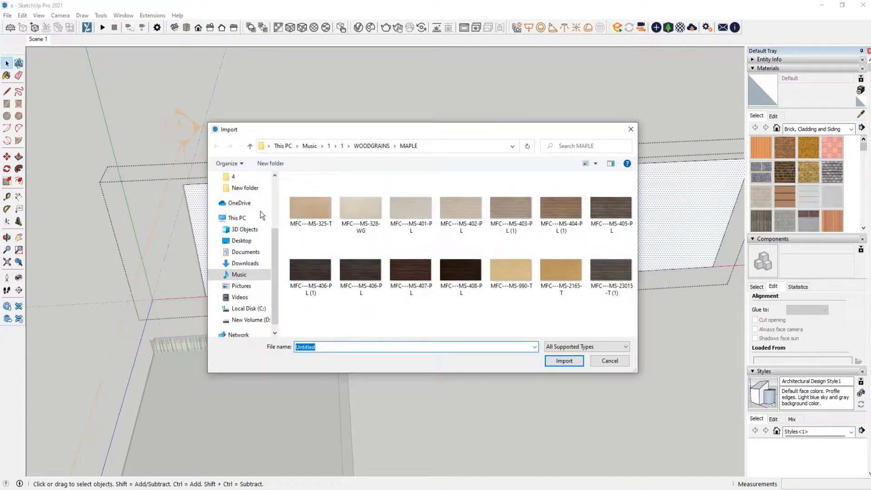
{"action": "left_click", "coordinate": [245, 287]}
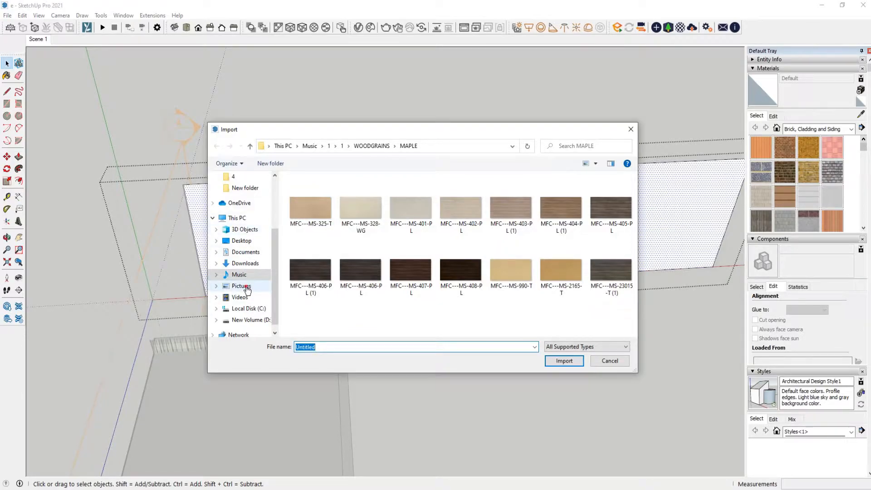
{"action": "double_click", "coordinate": [323, 218]}
{"action": "double_click", "coordinate": [418, 211]}
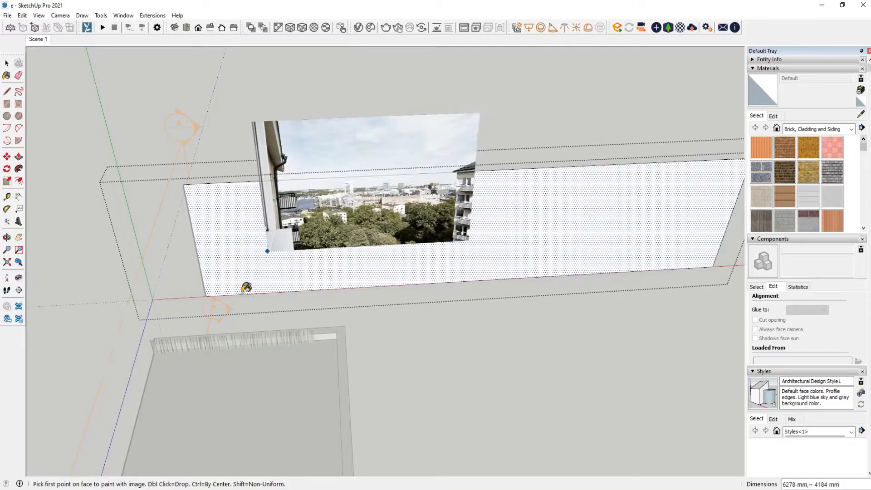
{"action": "left_click", "coordinate": [225, 288]}
{"action": "left_click", "coordinate": [560, 241]}
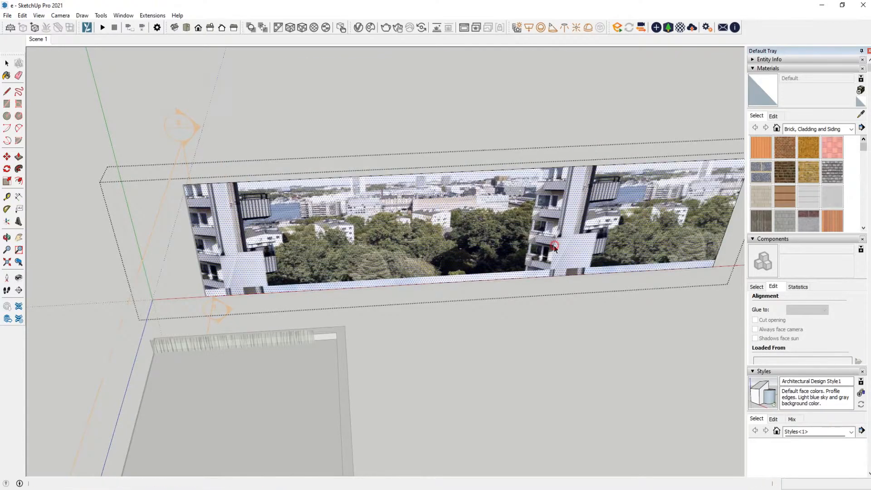
- Move the city-view panel to a new position outside the room's curtained wall
{"action": "middle_click_drag", "start_coordinate": [560, 241], "coordinate": [380, 281]}
{"action": "key", "text": "m"}
{"action": "left_click", "coordinate": [441, 323]}
{"action": "left_click", "coordinate": [339, 320]}
{"action": "key", "text": "space"}
- Move the city-view panel along the red axis to bring it closer to the room's curtained wall
{"action": "middle_click_drag", "start_coordinate": [339, 320], "coordinate": [407, 119]}
{"action": "scroll", "coordinate": [407, 120], "scroll_direction": "down", "scroll_amount": 1}
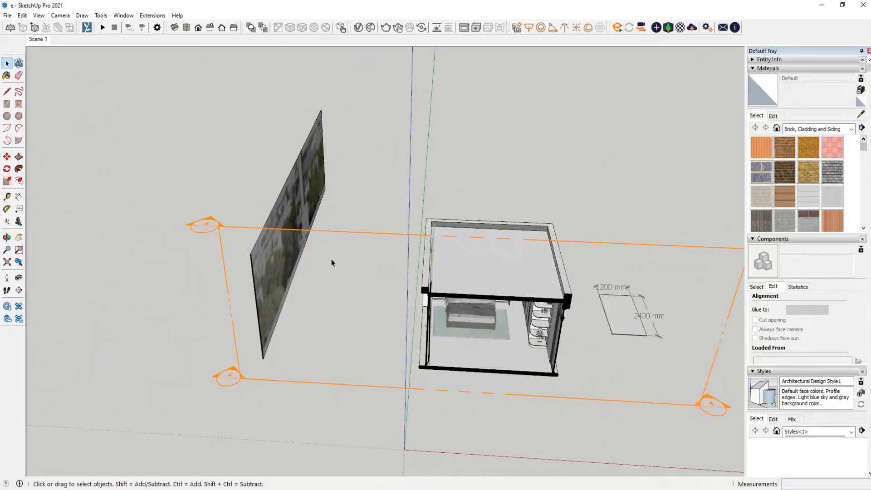
{"action": "left_click", "coordinate": [285, 307]}
{"action": "key", "text": "m"}
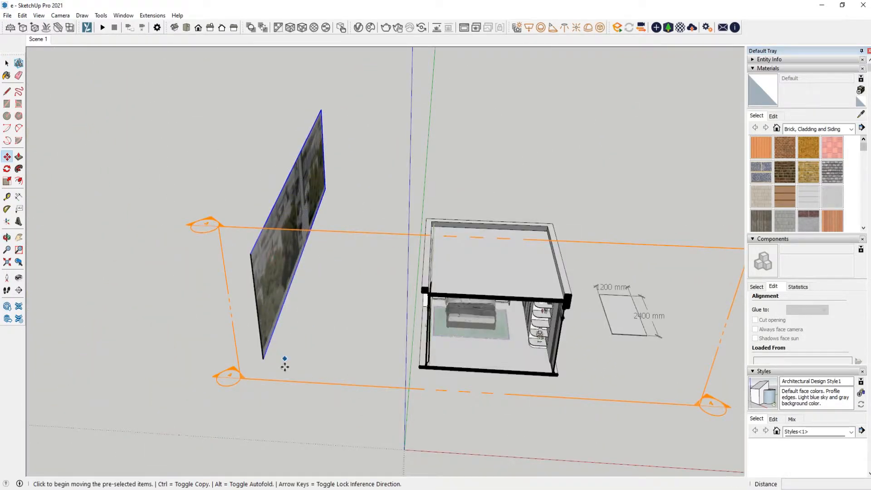
{"action": "left_click", "coordinate": [261, 413]}
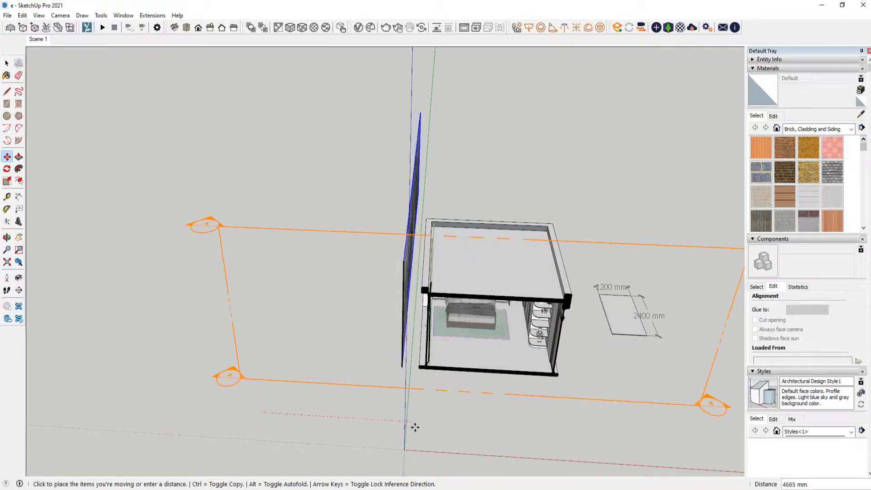
{"action": "left_click", "coordinate": [403, 428]}
{"action": "key", "text": "space"}
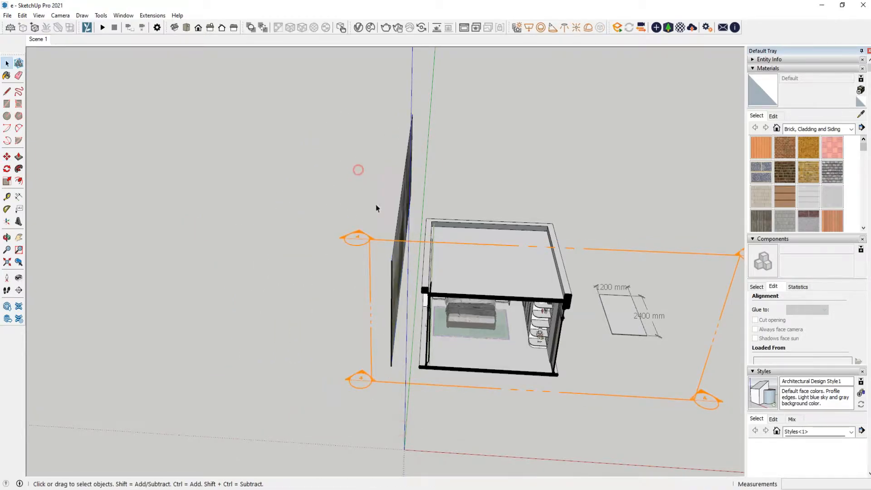
- Open the V-Ray Asset Editor over an interior view of the bedroom and collapse it to the scene asset list
{"action": "scroll", "coordinate": [475, 340], "scroll_direction": "up", "scroll_amount": 5}
{"action": "middle_click_drag", "start_coordinate": [475, 338], "coordinate": [350, 200]}
{"action": "scroll", "coordinate": [345, 200], "scroll_direction": "up", "scroll_amount": 4}
{"action": "scroll", "coordinate": [426, 208], "scroll_direction": "down", "scroll_amount": 1}
{"action": "scroll", "coordinate": [426, 208], "scroll_direction": "down", "scroll_amount": 2}
{"action": "middle_click_drag", "start_coordinate": [394, 141], "coordinate": [290, 214]}
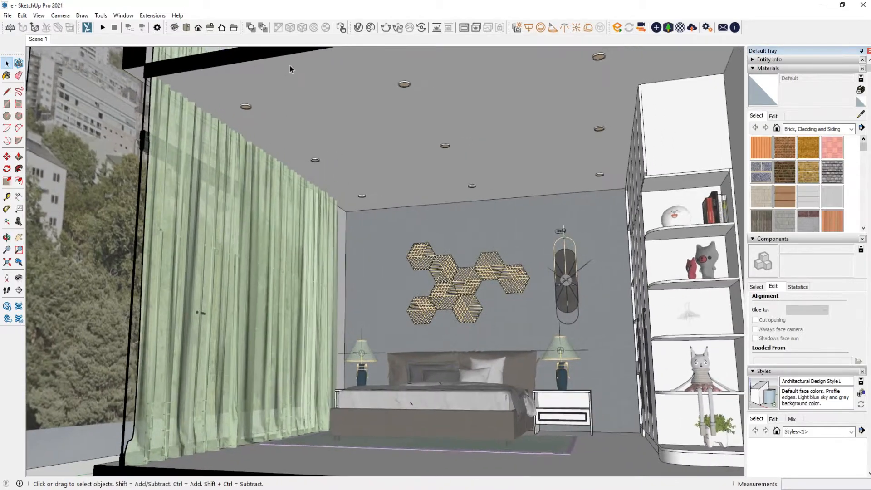
{"action": "left_click", "coordinate": [346, 29]}
{"action": "left_click_drag", "start_coordinate": [216, 71], "coordinate": [429, 76]}
{"action": "left_click", "coordinate": [454, 230]}
{"action": "left_click_drag", "start_coordinate": [340, 73], "coordinate": [432, 81]}
{"action": "left_click", "coordinate": [190, 229]}
- Select the mesh of the curtain nearest the bed and apply the Curtain Transparent 01 10cm fabric from the material library
{"action": "double_click", "coordinate": [285, 215]}
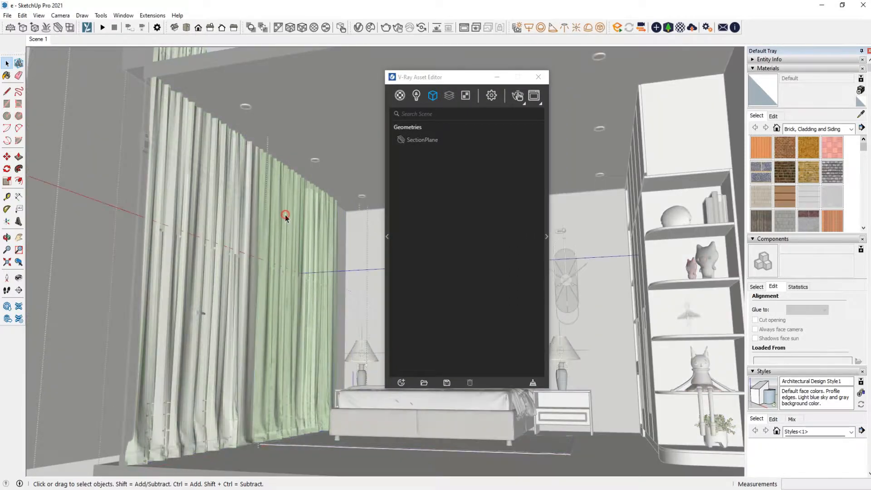
{"action": "left_click", "coordinate": [285, 215]}
{"action": "left_click_drag", "start_coordinate": [454, 77], "coordinate": [608, 77]}
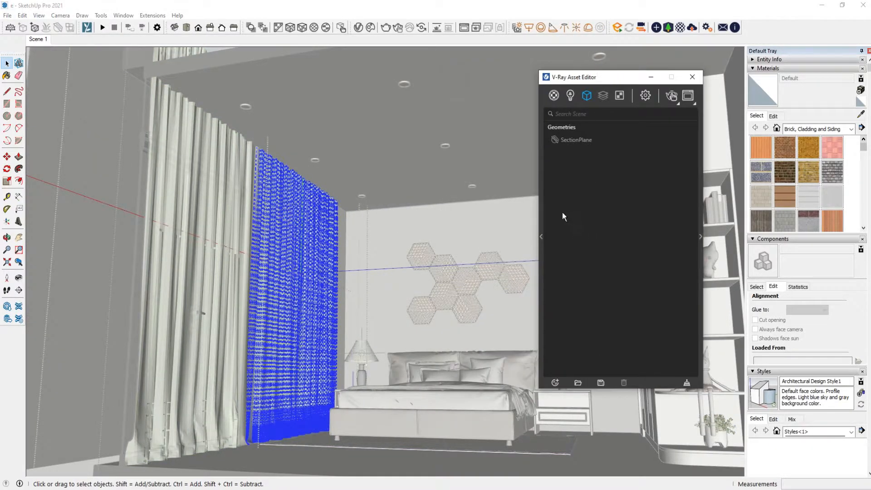
{"action": "left_click", "coordinate": [540, 236]}
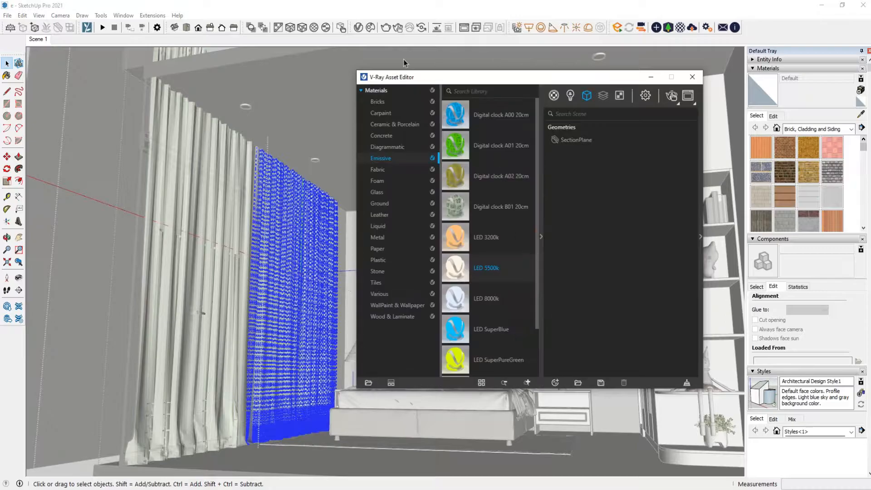
{"action": "left_click", "coordinate": [389, 171]}
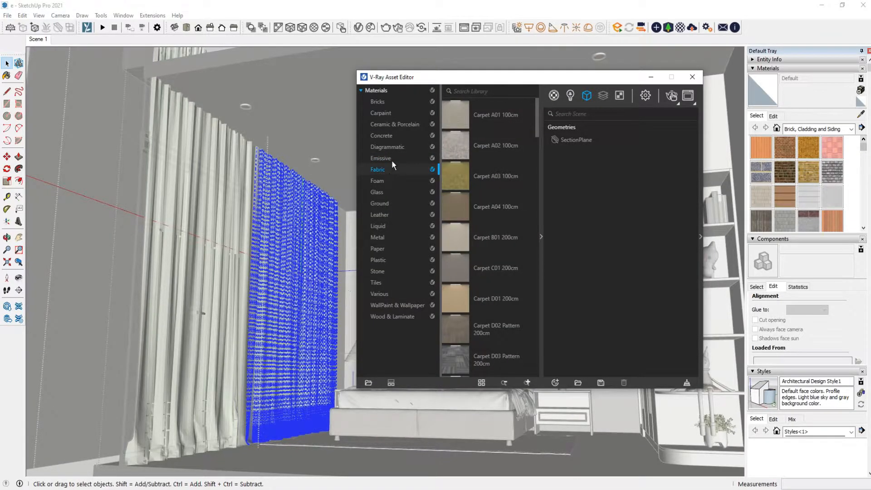
{"action": "scroll", "coordinate": [508, 238], "scroll_direction": "down", "scroll_amount": 6}
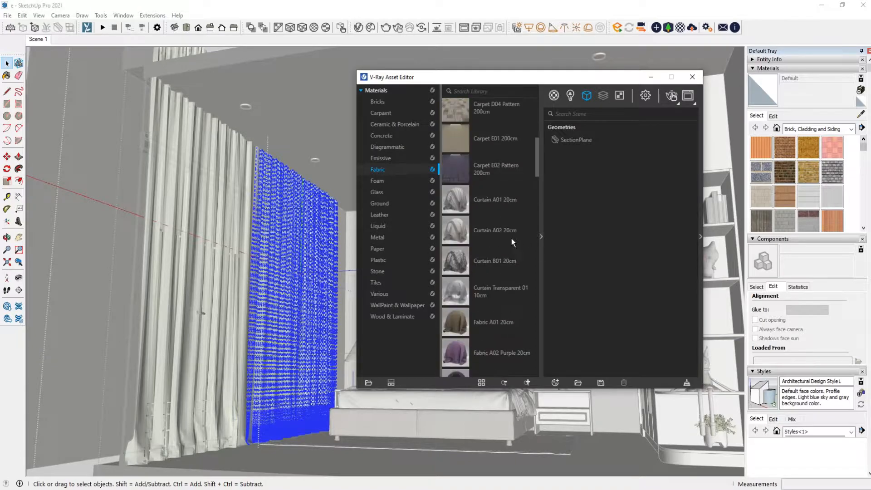
{"action": "scroll", "coordinate": [507, 243], "scroll_direction": "up", "scroll_amount": 3}
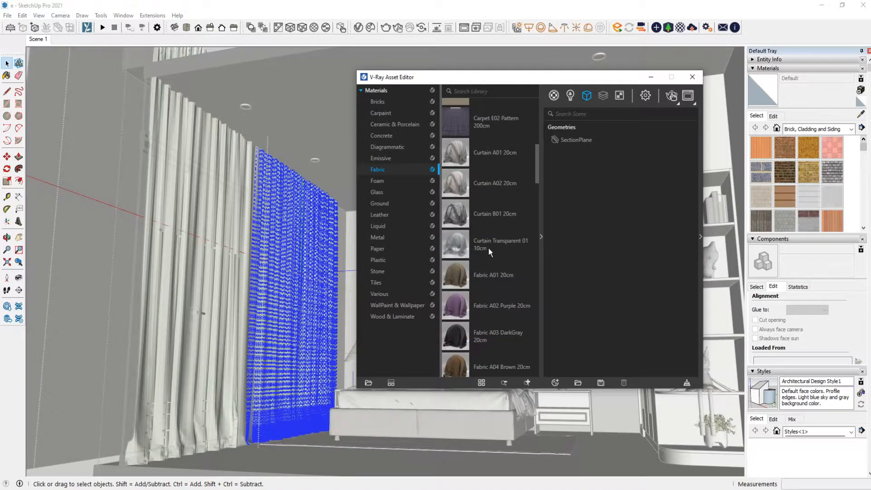
{"action": "right_click", "coordinate": [489, 245]}
{"action": "left_click_drag", "start_coordinate": [498, 83], "coordinate": [454, 61]}
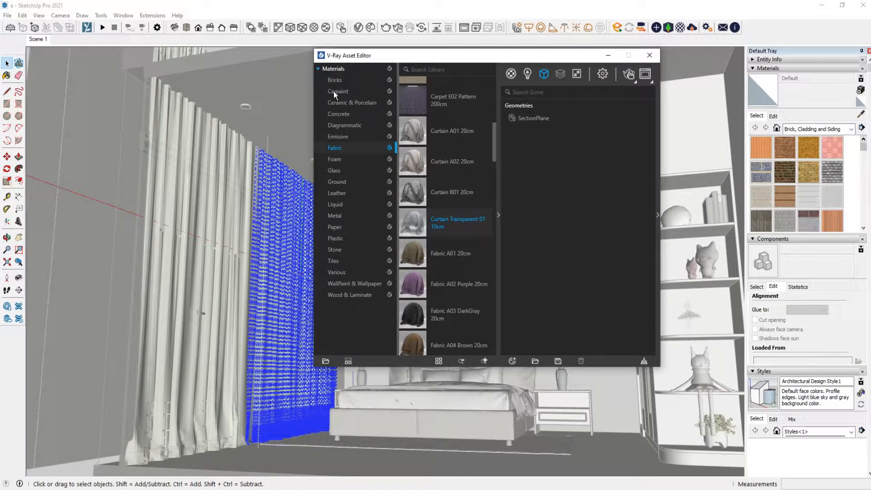
{"action": "left_click_drag", "start_coordinate": [480, 61], "coordinate": [597, 60]}
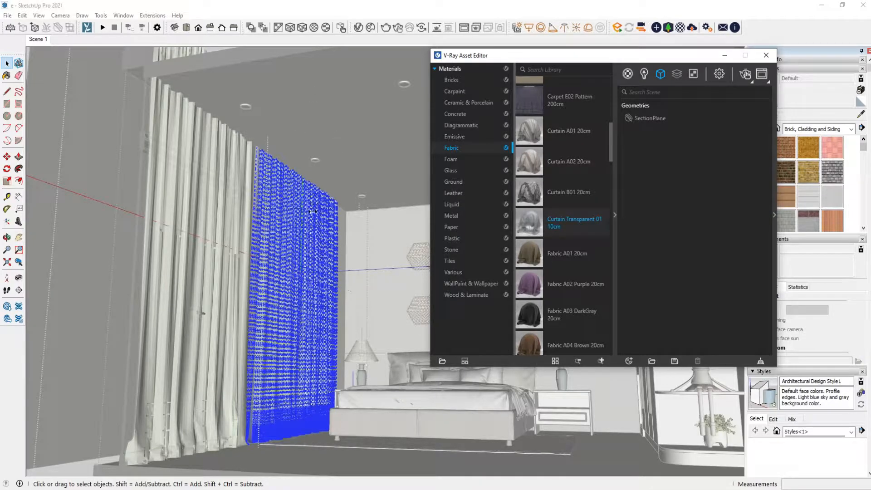
{"action": "left_click_drag", "start_coordinate": [529, 64], "coordinate": [384, 71]}
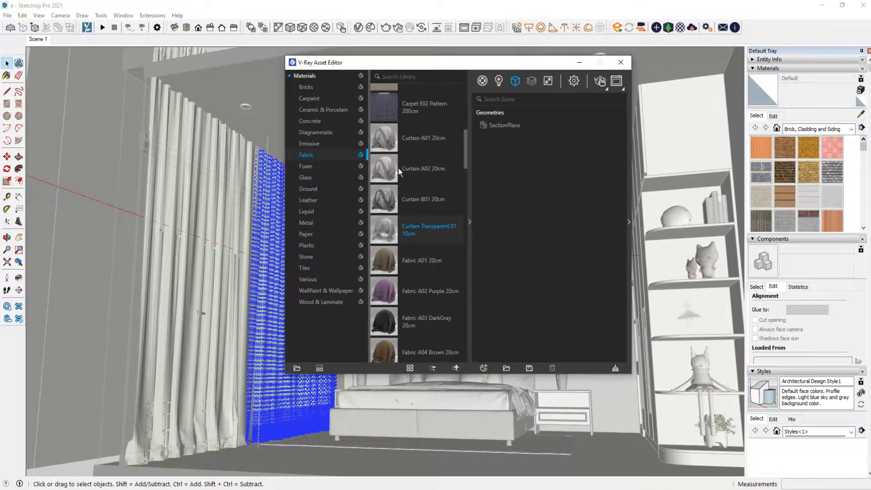
{"action": "scroll", "coordinate": [399, 169], "scroll_direction": "down", "scroll_amount": 3}
{"action": "scroll", "coordinate": [399, 169], "scroll_direction": "down", "scroll_amount": 2}
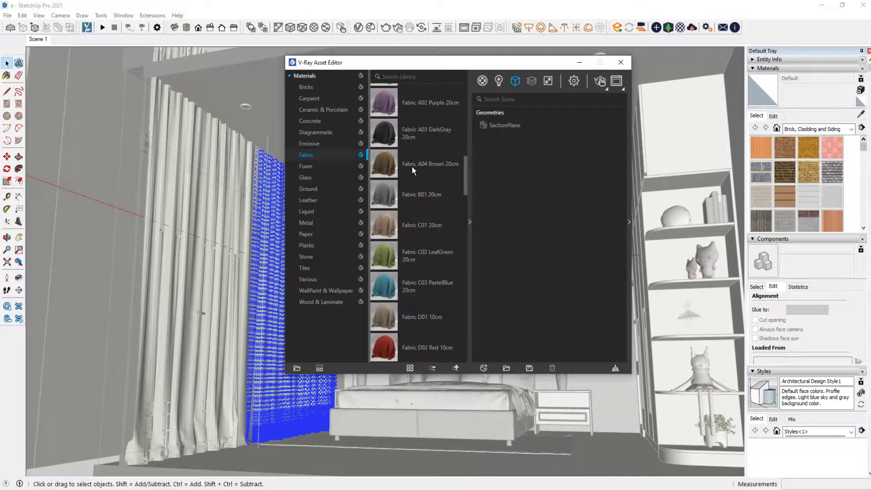
{"action": "scroll", "coordinate": [411, 150], "scroll_direction": "up", "scroll_amount": 5}
{"action": "left_click_drag", "start_coordinate": [408, 67], "coordinate": [543, 77]}
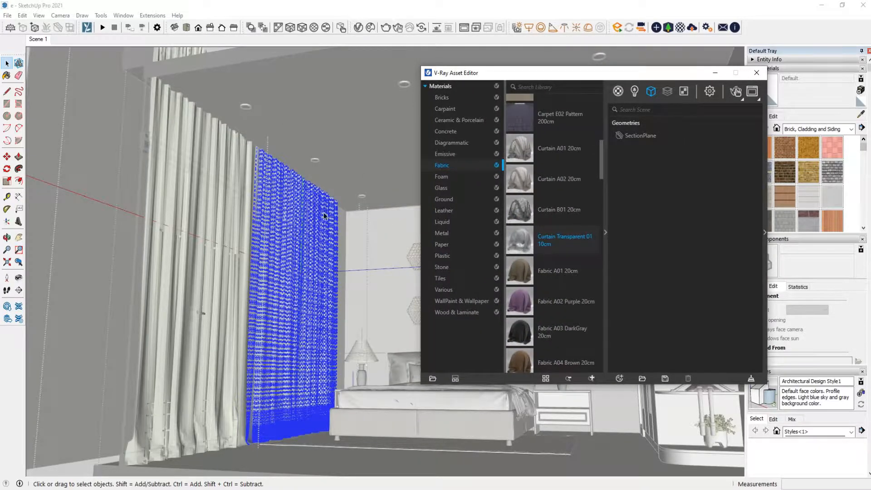
- Open the curtain farther from the bed, sample the neighbouring curtain's material, paint it onto the mesh, and leave the group
{"action": "left_click", "coordinate": [355, 155]}
{"action": "left_click", "coordinate": [355, 155]}
{"action": "scroll", "coordinate": [305, 252], "scroll_direction": "up", "scroll_amount": 3}
{"action": "scroll", "coordinate": [303, 227], "scroll_direction": "down", "scroll_amount": 2}
{"action": "middle_click_drag", "start_coordinate": [302, 223], "coordinate": [298, 196], "text": "shift"}
{"action": "double_click", "coordinate": [200, 216]}
{"action": "left_click", "coordinate": [200, 216]}
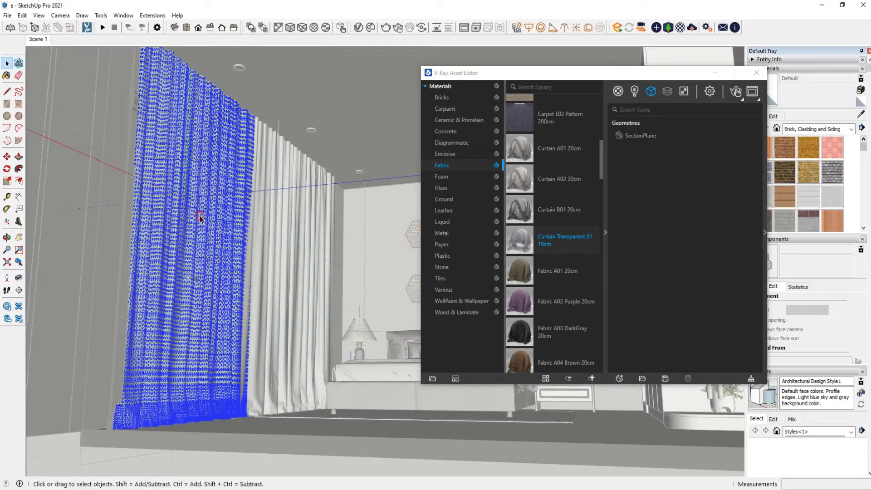
{"action": "left_click", "coordinate": [862, 117]}
{"action": "left_click", "coordinate": [297, 202]}
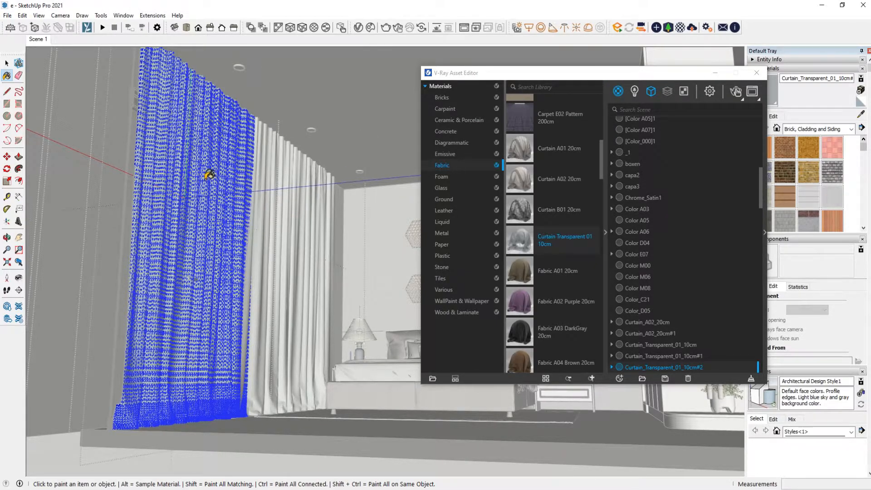
{"action": "left_click", "coordinate": [209, 175]}
{"action": "scroll", "coordinate": [218, 175], "scroll_direction": "down", "scroll_amount": 4}
{"action": "key", "text": "space"}
{"action": "left_click", "coordinate": [257, 186]}
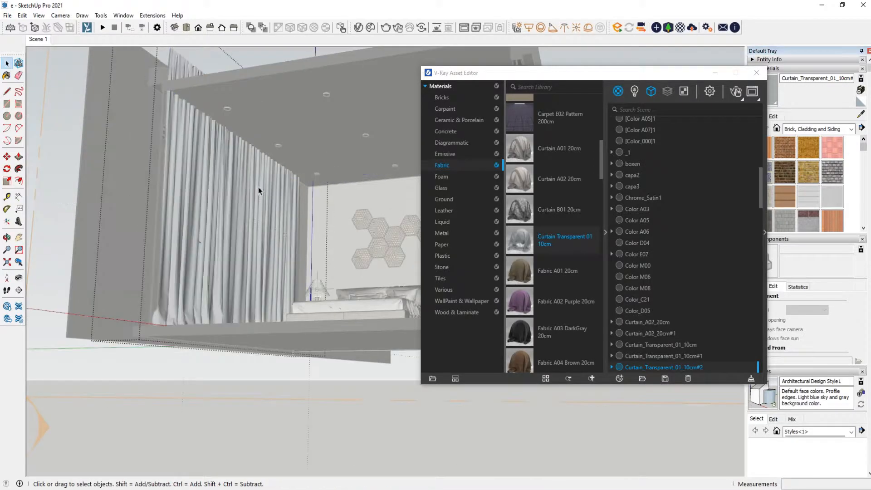
{"action": "left_click", "coordinate": [257, 187]}
{"action": "left_click", "coordinate": [257, 186]}
- From outside the window, select the curtain mesh nearest the section cut and apply Curtain Transparent 01 10cm to it
{"action": "middle_click_drag", "start_coordinate": [241, 204], "coordinate": [415, 282]}
{"action": "scroll", "coordinate": [290, 245], "scroll_direction": "down", "scroll_amount": 4}
{"action": "mouse_move", "coordinate": [268, 236]}
{"action": "middle_mouse_down"}
{"action": "mouse_move", "coordinate": [308, 245]}
{"action": "mouse_move", "coordinate": [213, 283]}
{"action": "mouse_move", "coordinate": [324, 301]}
{"action": "mouse_move", "coordinate": [347, 205]}
{"action": "middle_mouse_up"}
{"action": "double_click", "coordinate": [345, 210]}
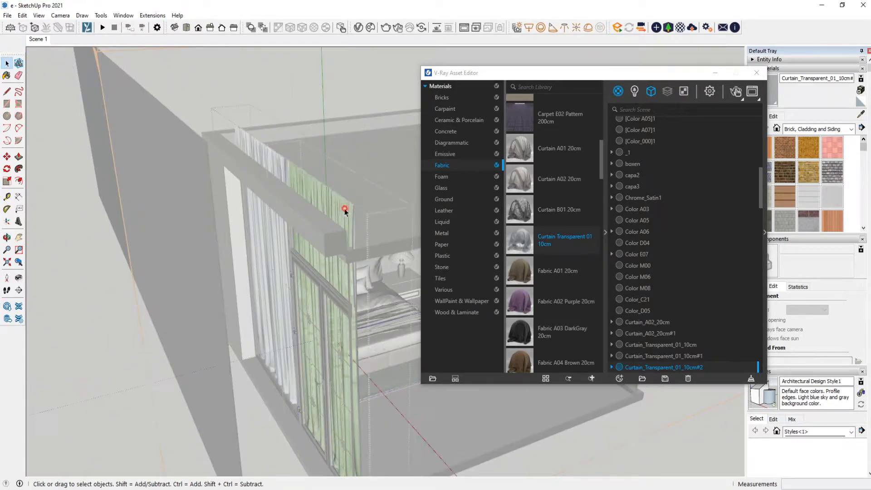
{"action": "triple_click", "coordinate": [344, 211]}
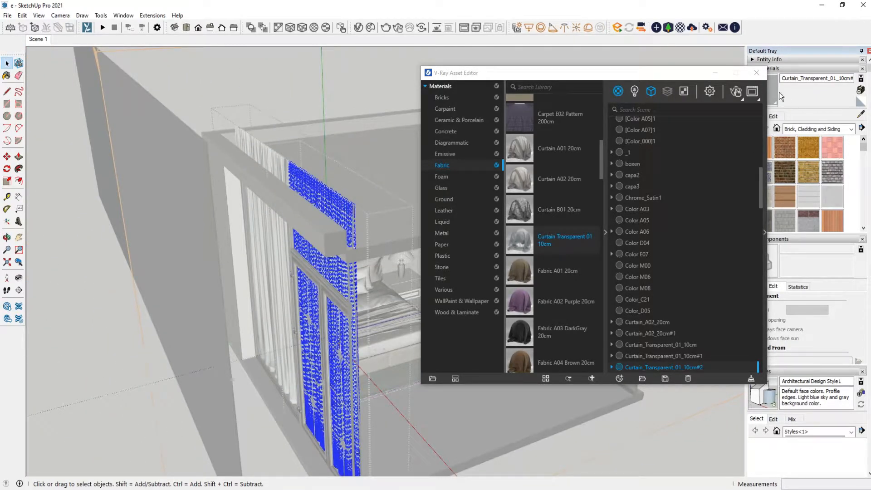
{"action": "left_click_drag", "start_coordinate": [646, 73], "coordinate": [588, 61]}
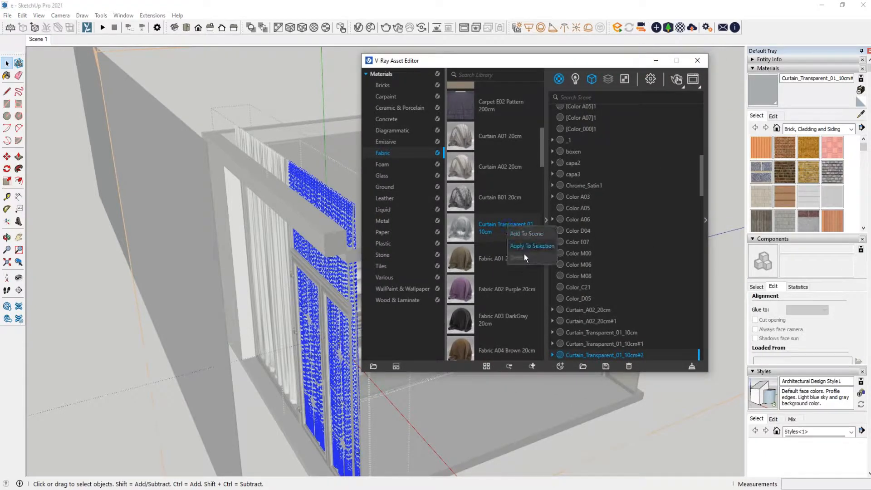
{"action": "left_click", "coordinate": [656, 61]}
- Draw a V-Ray rectangle light across the curtained window opening
{"action": "scroll", "coordinate": [417, 260], "scroll_direction": "up", "scroll_amount": 5}
{"action": "middle_click_drag", "start_coordinate": [417, 259], "coordinate": [321, 202]}
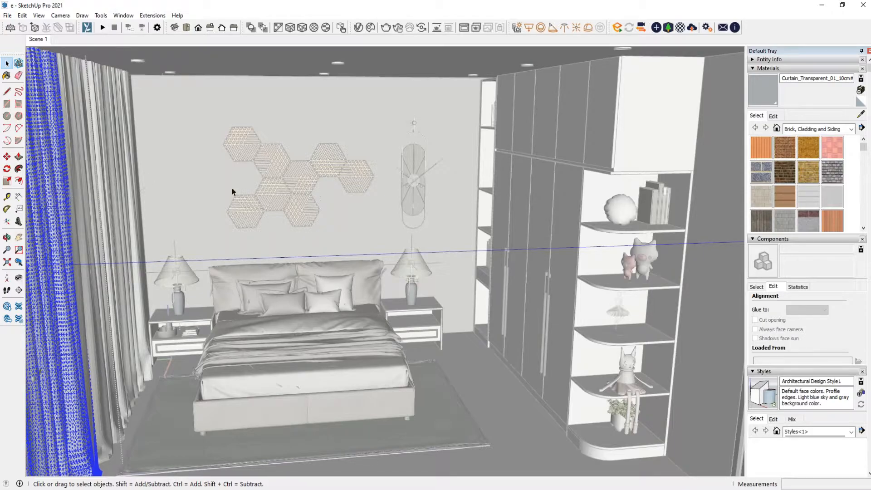
{"action": "scroll", "coordinate": [126, 200], "scroll_direction": "down", "scroll_amount": 2}
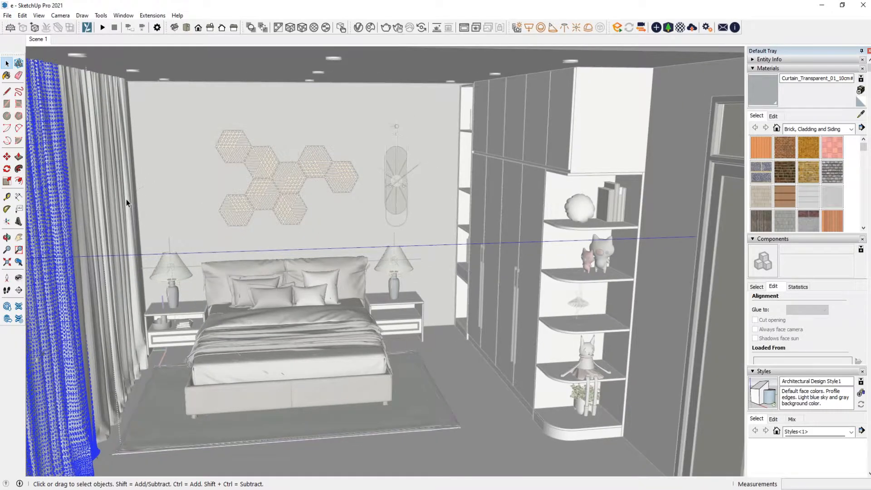
{"action": "scroll", "coordinate": [126, 200], "scroll_direction": "down", "scroll_amount": 3}
{"action": "middle_click_drag", "start_coordinate": [226, 174], "coordinate": [406, 185]}
{"action": "scroll", "coordinate": [302, 129], "scroll_direction": "up", "scroll_amount": 3}
{"action": "key", "text": "space"}
{"action": "middle_click_drag", "start_coordinate": [470, 166], "coordinate": [456, 245]}
{"action": "left_click", "coordinate": [529, 27]}
{"action": "scroll", "coordinate": [421, 169], "scroll_direction": "down", "scroll_amount": 5}
{"action": "scroll", "coordinate": [456, 244], "scroll_direction": "up", "scroll_amount": 3}
{"action": "left_click", "coordinate": [411, 217]}
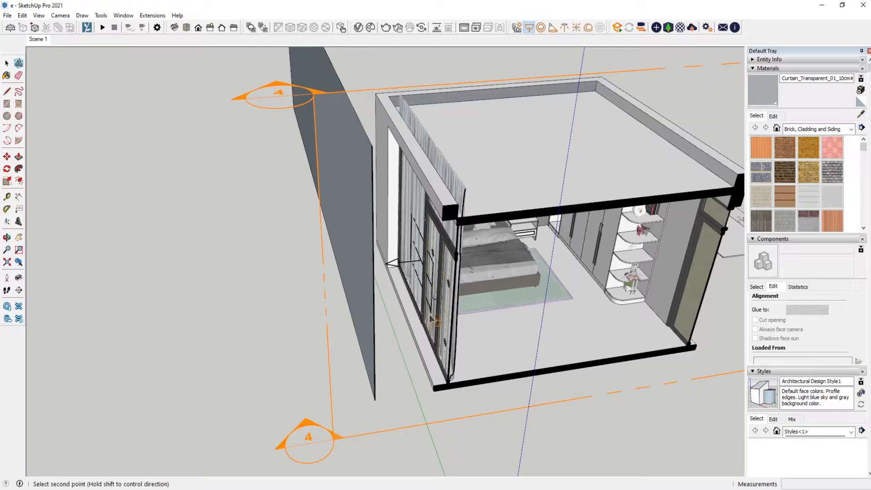
{"action": "left_click", "coordinate": [432, 338]}
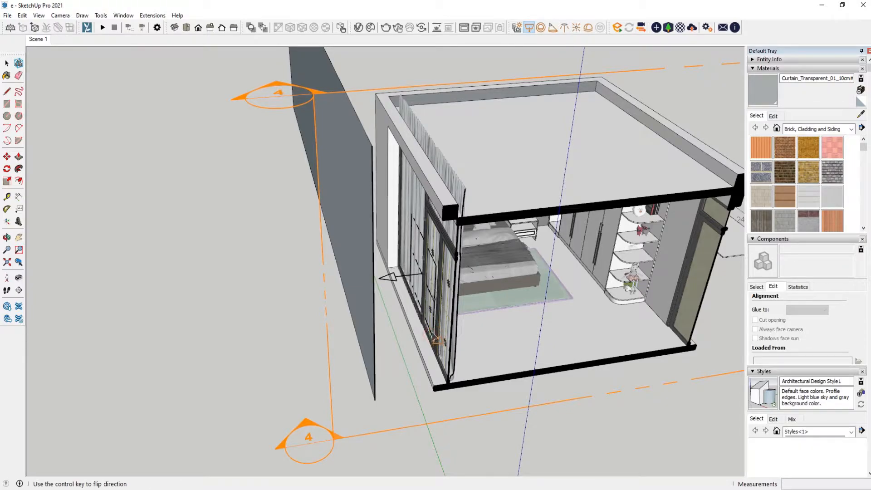
{"action": "left_click", "coordinate": [473, 278]}
- Select the new rectangle light at the window and move it about 600 mm
{"action": "middle_click_drag", "start_coordinate": [473, 278], "coordinate": [450, 411]}
{"action": "scroll", "coordinate": [409, 255], "scroll_direction": "up", "scroll_amount": 5}
{"action": "key", "text": "space"}
{"action": "left_click", "coordinate": [385, 242]}
{"action": "key", "text": "m"}
{"action": "left_click", "coordinate": [372, 196]}
{"action": "left_click", "coordinate": [363, 169]}
{"action": "left_click", "coordinate": [452, 414]}
{"action": "left_click", "coordinate": [437, 358]}
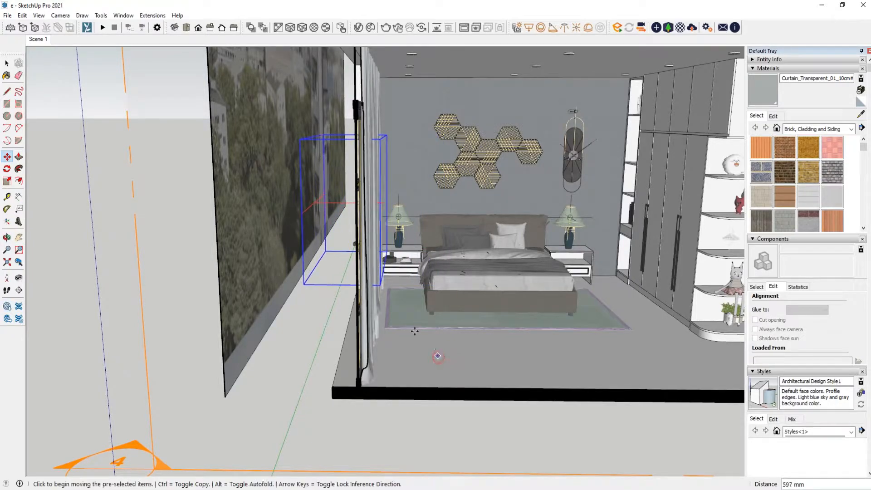
- Move the city-view panel about 330 mm closer to the window
{"action": "key", "text": "space"}
{"action": "left_click", "coordinate": [259, 246]}
{"action": "key", "text": "m"}
{"action": "left_click", "coordinate": [415, 351]}
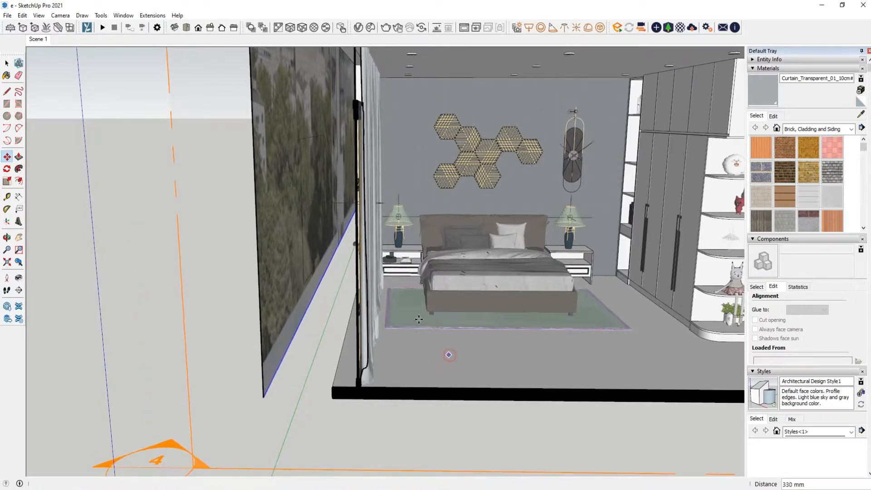
{"action": "left_click", "coordinate": [446, 352]}
{"action": "key", "text": "space"}
- Make the window's Rectangle Light invisible and disable Affect Specular and Affect Reflections in its V-Ray options
{"action": "left_click", "coordinate": [332, 207]}
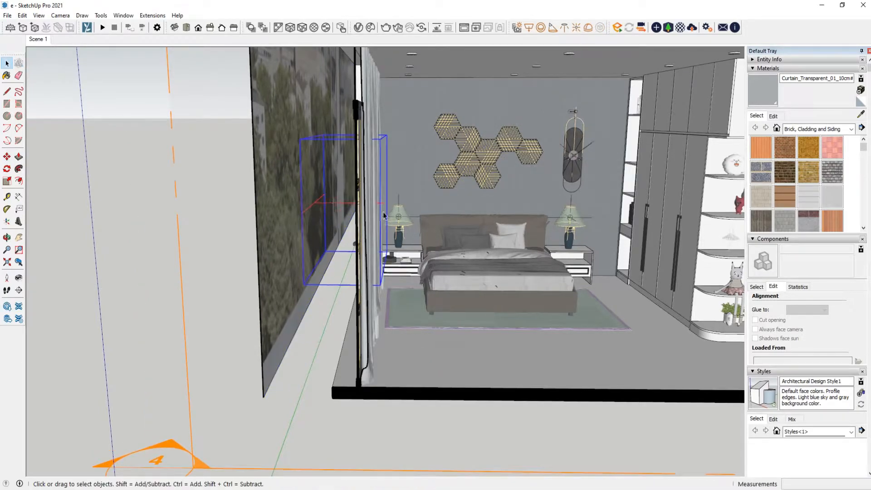
{"action": "left_click", "coordinate": [357, 28]}
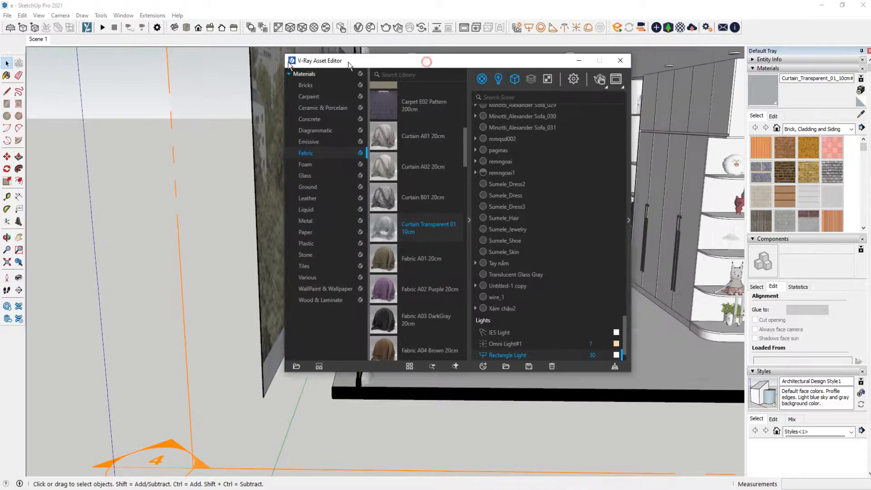
{"action": "left_click", "coordinate": [414, 77]}
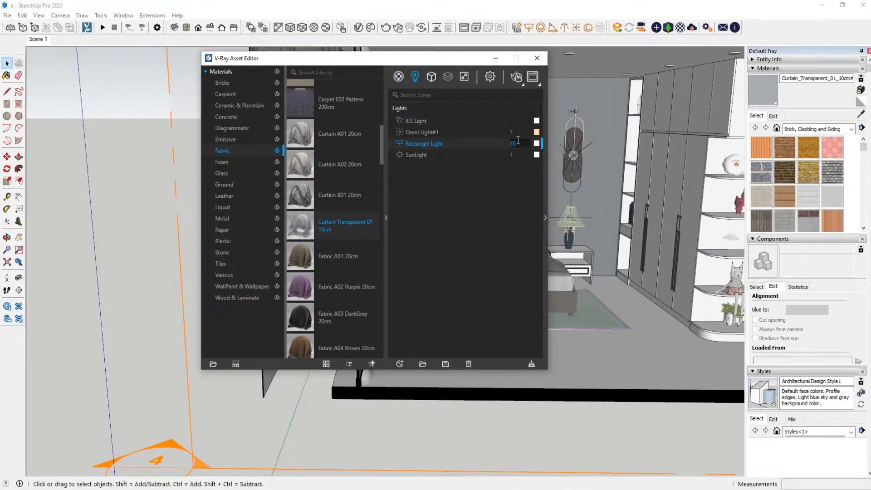
{"action": "left_click_drag", "start_coordinate": [447, 59], "coordinate": [255, 54]}
{"action": "left_click", "coordinate": [354, 213]}
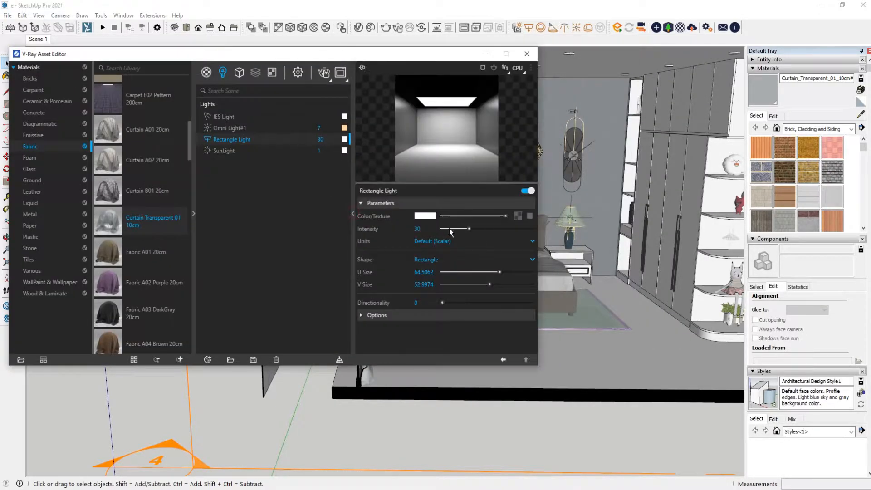
{"action": "left_click", "coordinate": [423, 316]}
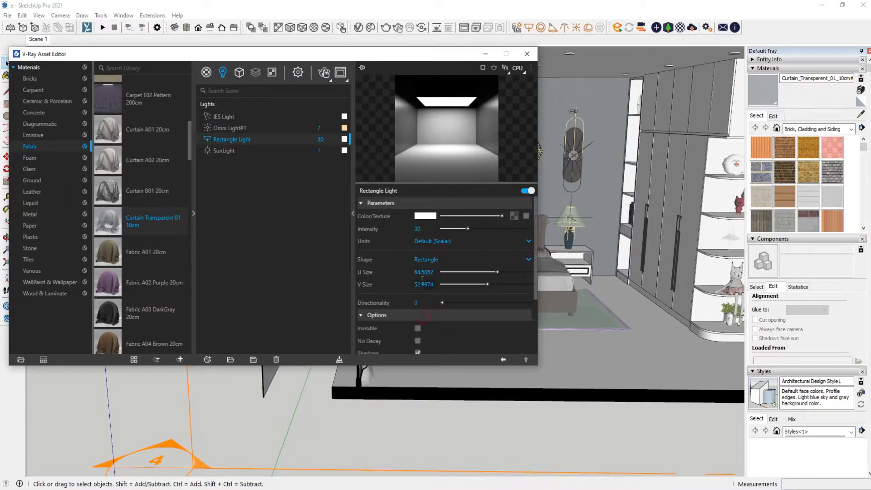
{"action": "scroll", "coordinate": [422, 280], "scroll_direction": "down", "scroll_amount": 3}
{"action": "left_click", "coordinate": [418, 246]}
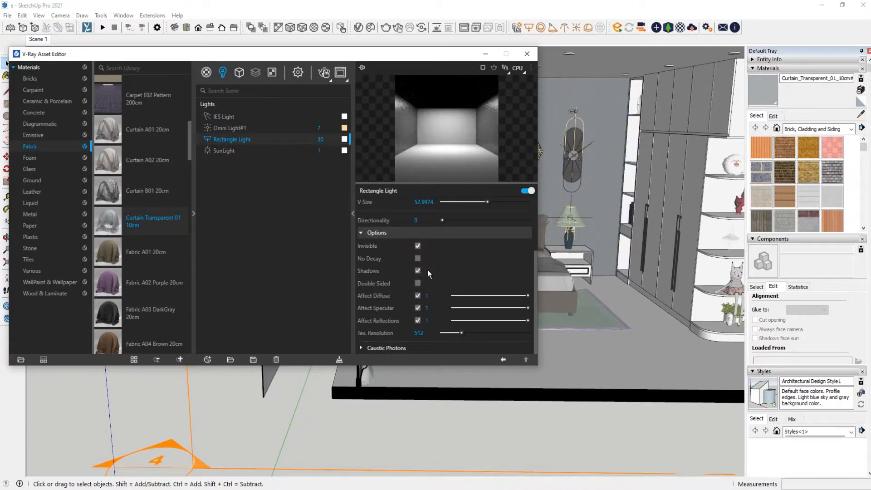
{"action": "left_click", "coordinate": [419, 309]}
{"action": "left_click", "coordinate": [418, 321]}
{"action": "scroll", "coordinate": [470, 286], "scroll_direction": "up", "scroll_amount": 3}
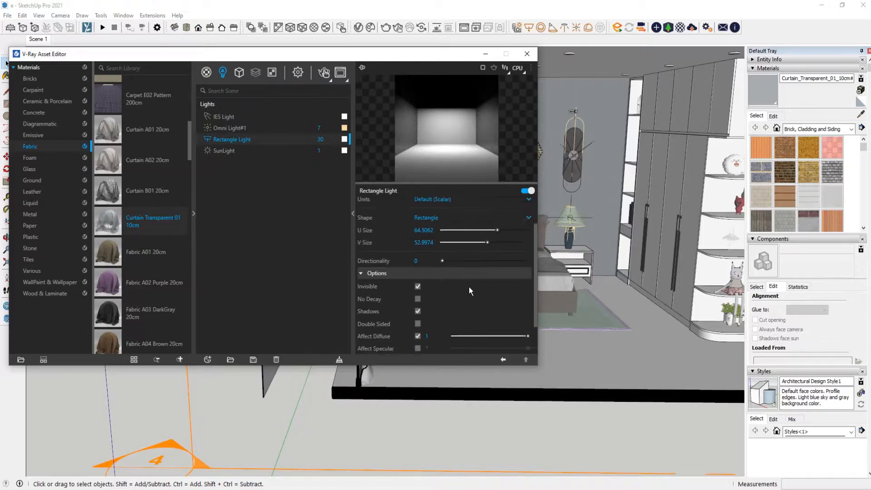
- Change the window Rectangle Light's units to Radiant power (W) and set its intensity to 100
{"action": "left_click", "coordinate": [530, 239]}
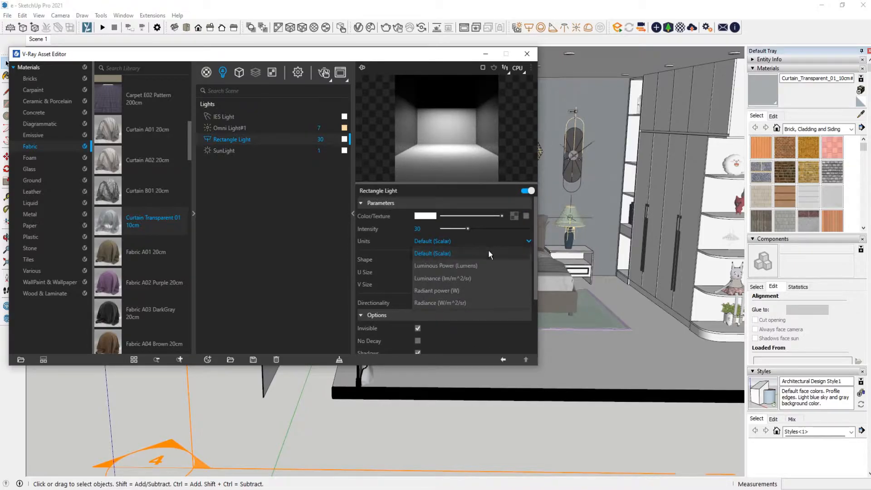
{"action": "left_click", "coordinate": [469, 290]}
{"action": "double_click", "coordinate": [428, 228]}
{"action": "type", "text": "100"}
{"action": "key", "text": "Return"}
{"action": "scroll", "coordinate": [397, 231], "scroll_direction": "down", "scroll_amount": 2}
{"action": "scroll", "coordinate": [397, 230], "scroll_direction": "up", "scroll_amount": 3}
{"action": "left_click", "coordinate": [527, 54]}
- Render an interactive V-Ray preview of Scene 1 to check the window light, and close the frame buffer
{"action": "middle_click_drag", "start_coordinate": [361, 148], "coordinate": [348, 145]}
{"action": "left_click", "coordinate": [46, 39]}
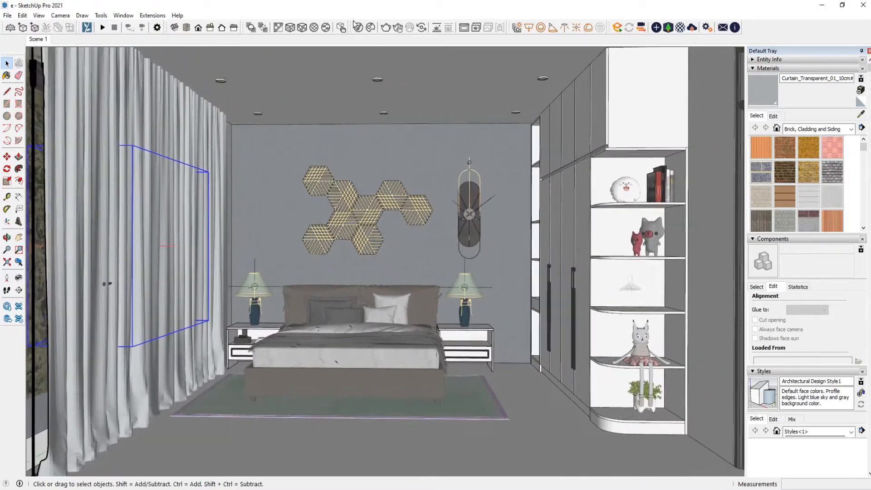
{"action": "left_click", "coordinate": [357, 26]}
{"action": "left_click", "coordinate": [325, 72]}
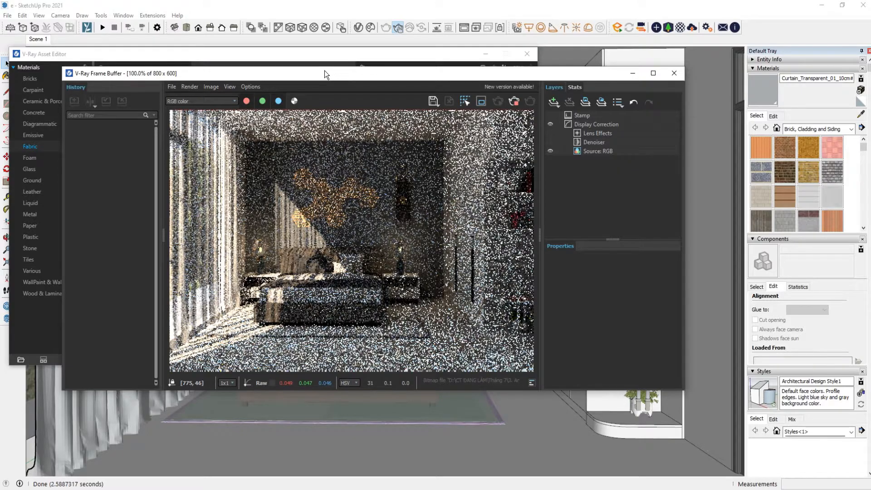
{"action": "scroll", "coordinate": [324, 256], "scroll_direction": "down", "scroll_amount": 2}
{"action": "scroll", "coordinate": [324, 257], "scroll_direction": "up", "scroll_amount": 2}
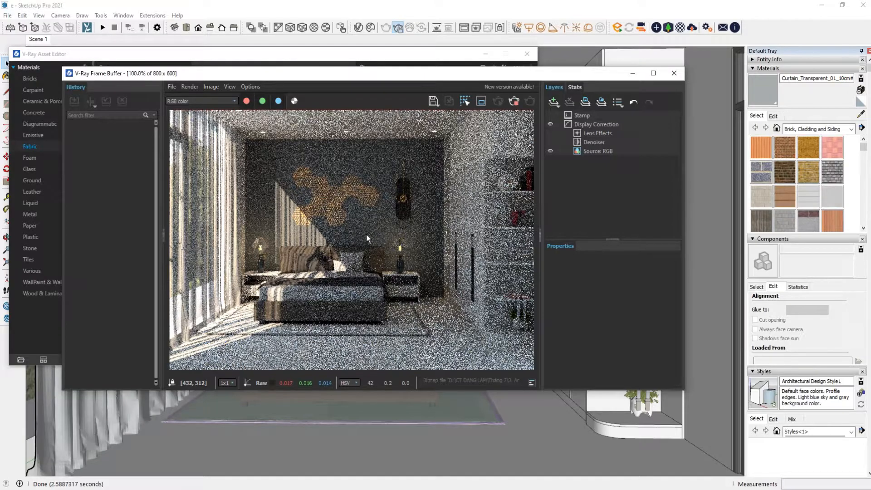
{"action": "scroll", "coordinate": [366, 235], "scroll_direction": "down", "scroll_amount": 1}
{"action": "scroll", "coordinate": [279, 233], "scroll_direction": "up", "scroll_amount": 1}
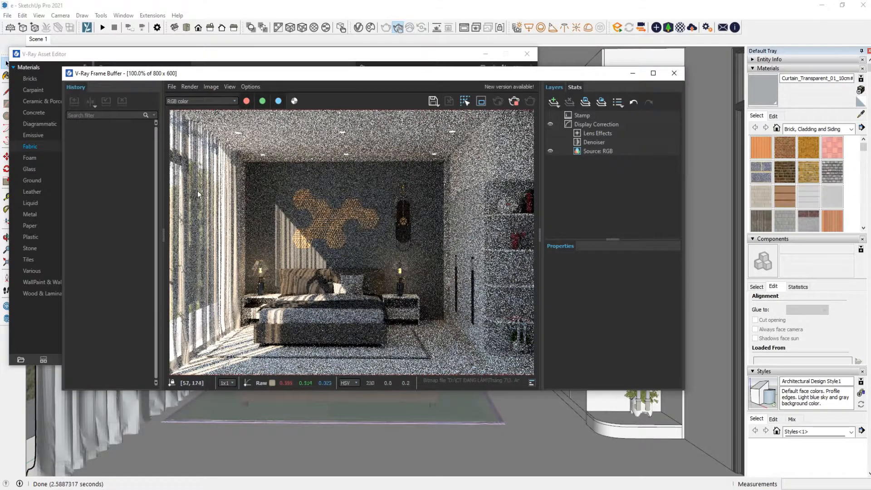
{"action": "left_click", "coordinate": [515, 102]}
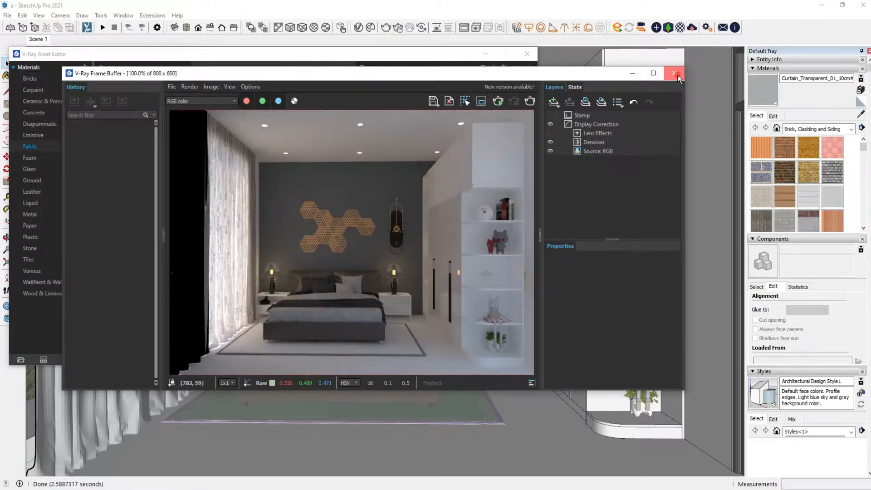
{"action": "left_click", "coordinate": [675, 73]}
{"action": "left_click", "coordinate": [488, 54]}
- Lower the city-view panel outside the window and move it about 270 mm closer to the curtains
{"action": "scroll", "coordinate": [486, 135], "scroll_direction": "down", "scroll_amount": 9}
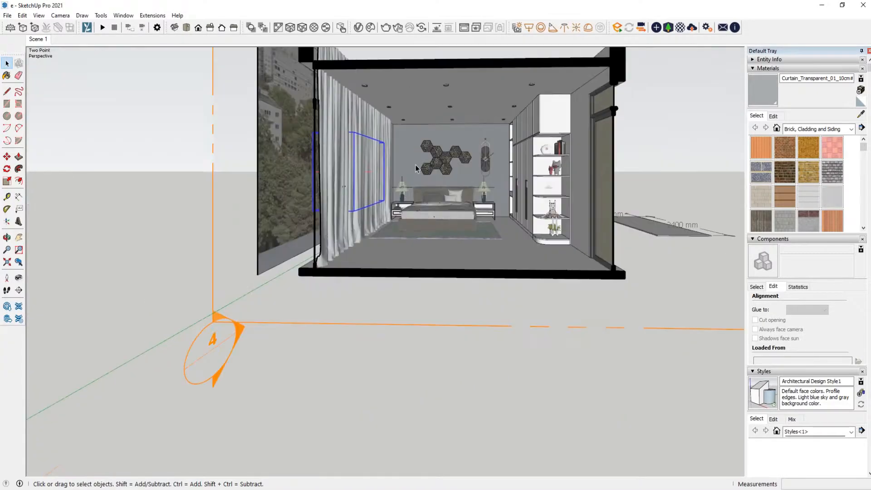
{"action": "middle_click_drag", "start_coordinate": [436, 155], "coordinate": [377, 175]}
{"action": "scroll", "coordinate": [363, 213], "scroll_direction": "up", "scroll_amount": 2}
{"action": "scroll", "coordinate": [363, 213], "scroll_direction": "up", "scroll_amount": 3}
{"action": "scroll", "coordinate": [330, 205], "scroll_direction": "down", "scroll_amount": 1}
{"action": "mouse_move", "coordinate": [329, 205]}
{"action": "middle_mouse_down"}
{"action": "mouse_move", "coordinate": [362, 142]}
{"action": "mouse_move", "coordinate": [338, 217]}
{"action": "middle_mouse_up"}
{"action": "key", "text": "m"}
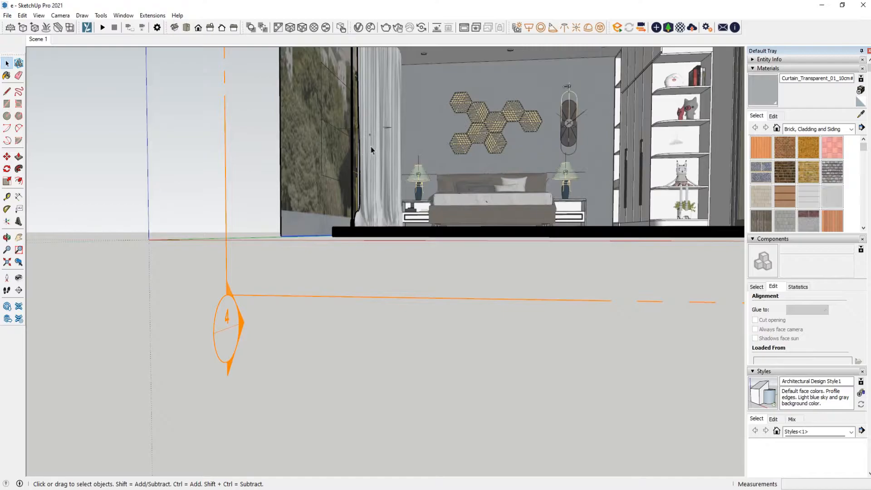
{"action": "left_click", "coordinate": [426, 96]}
{"action": "left_click", "coordinate": [425, 123]}
{"action": "left_click", "coordinate": [418, 119]}
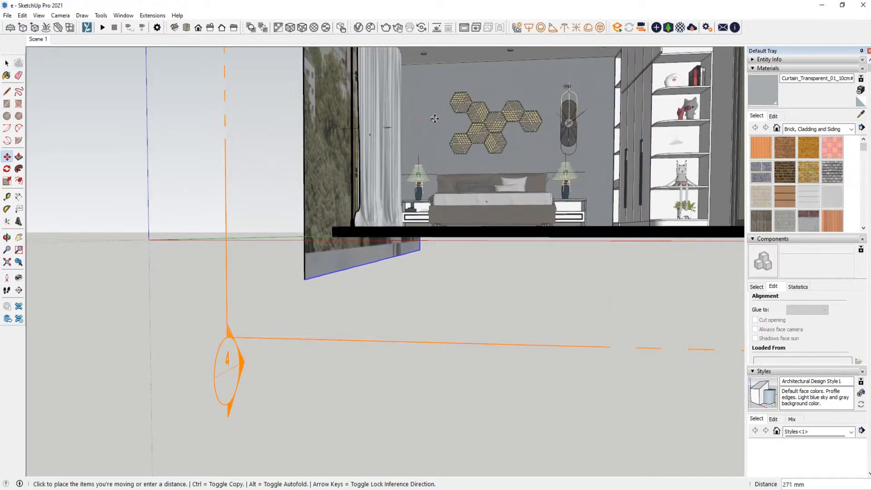
{"action": "left_click", "coordinate": [431, 117]}
- Shift the city-view panel again to adjust its position outside the window
{"action": "key", "text": "space"}
{"action": "middle_click_drag", "start_coordinate": [252, 97], "coordinate": [265, 131]}
{"action": "key", "text": "m"}
{"action": "left_click", "coordinate": [422, 66]}
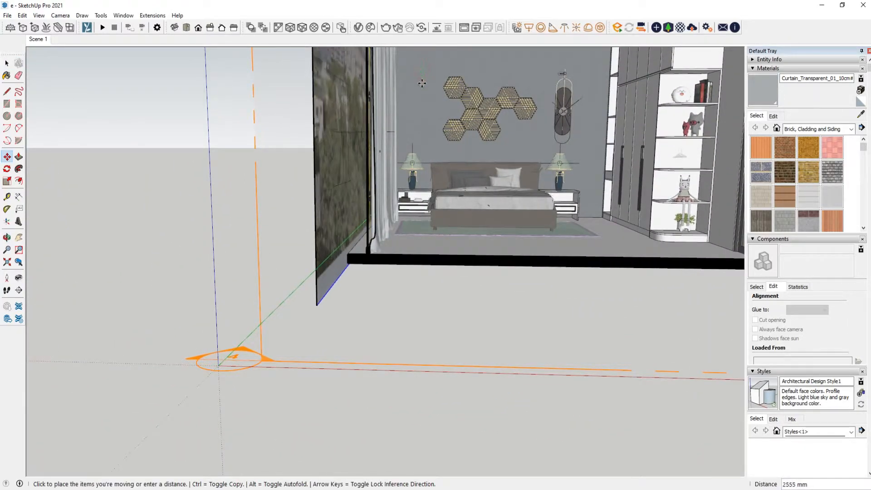
{"action": "left_click", "coordinate": [410, 85]}
{"action": "key", "text": "space"}
- Lower the city-view panel about 500 mm and deselect it
{"action": "middle_click_drag", "start_coordinate": [388, 80], "coordinate": [434, 160]}
{"action": "key", "text": "m"}
{"action": "left_click", "coordinate": [429, 158]}
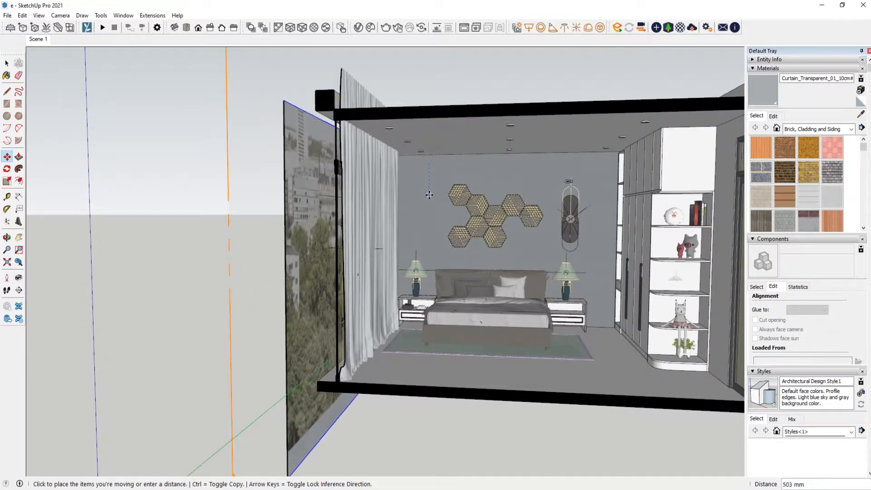
{"action": "left_click", "coordinate": [429, 194]}
{"action": "key", "text": "space"}
{"action": "left_click", "coordinate": [157, 97]}
- Select the rectangle light behind the curtains and set its intensity to 80 W
{"action": "scroll", "coordinate": [517, 200], "scroll_direction": "up", "scroll_amount": 2}
{"action": "middle_click_drag", "start_coordinate": [468, 174], "coordinate": [359, 231]}
{"action": "left_click", "coordinate": [341, 239]}
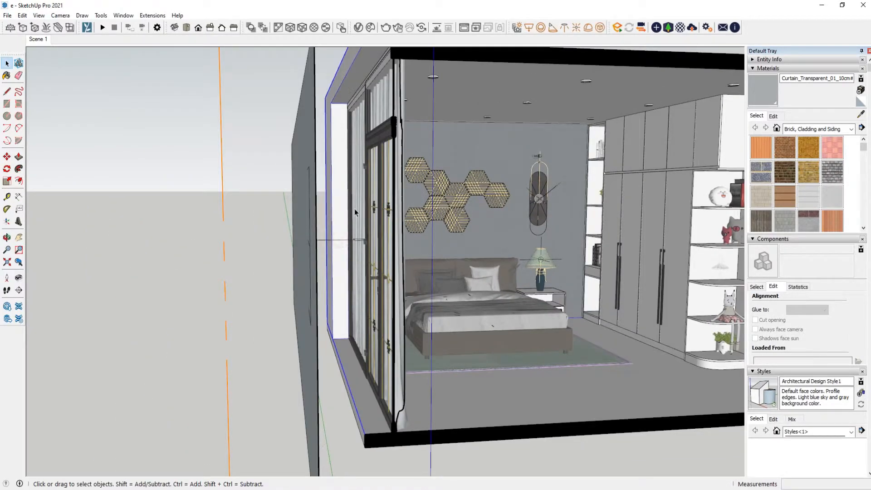
{"action": "middle_click_drag", "start_coordinate": [390, 198], "coordinate": [337, 203]}
{"action": "left_click", "coordinate": [342, 250]}
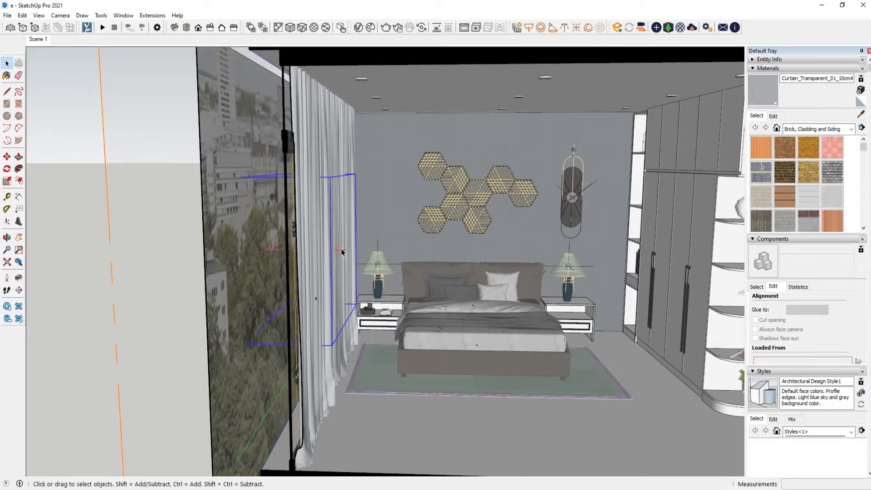
{"action": "left_click", "coordinate": [360, 28]}
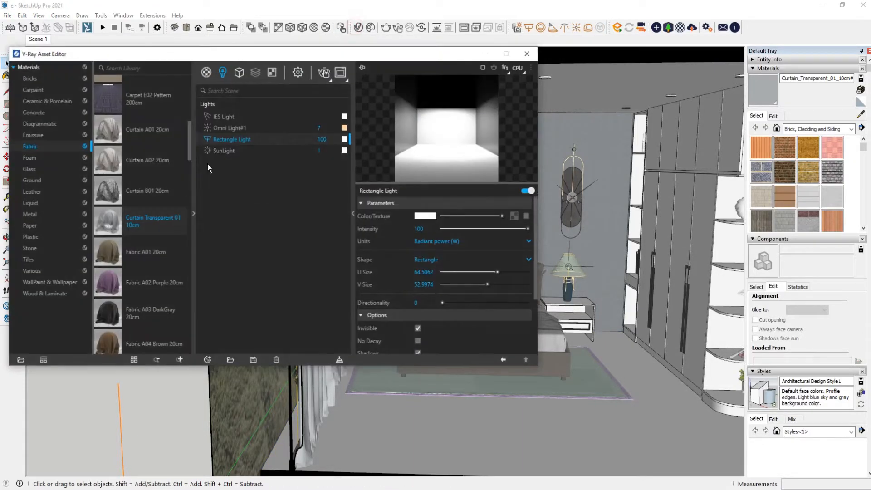
{"action": "left_click", "coordinate": [330, 139]}
{"action": "type", "text": "80"}
{"action": "key", "text": "Return"}
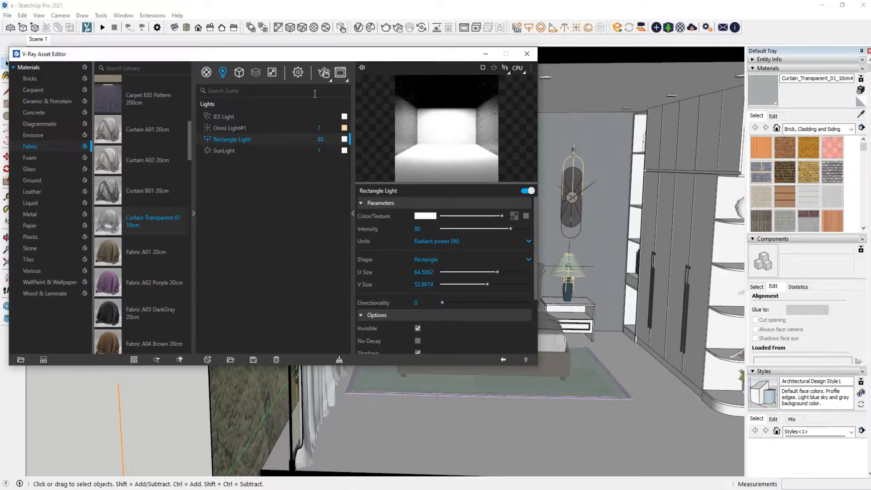
- Return to the Scene 1 view, collapse the V-Ray material library and minimise the Asset Editor
{"action": "left_click", "coordinate": [37, 39]}
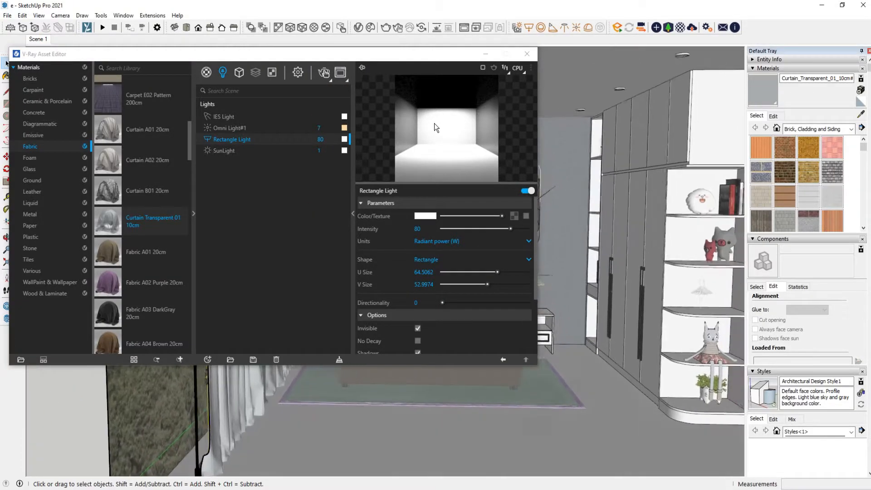
{"action": "left_click", "coordinate": [192, 215]}
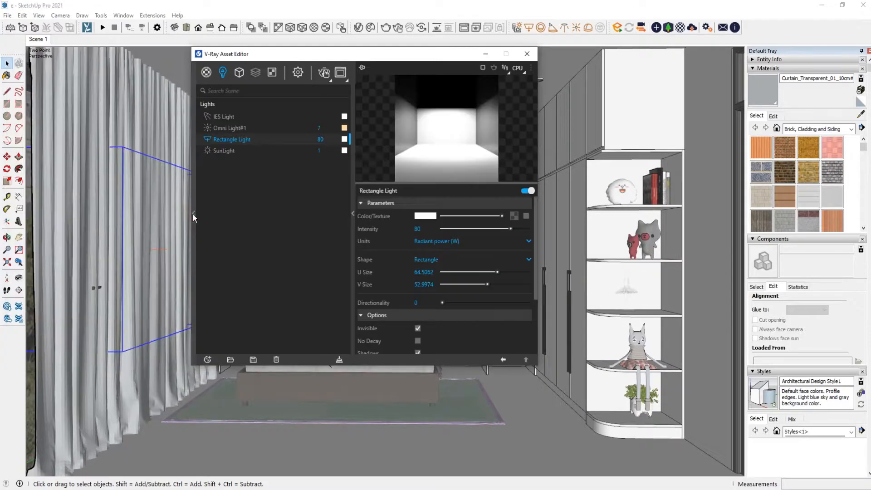
{"action": "left_click_drag", "start_coordinate": [340, 56], "coordinate": [294, 78]}
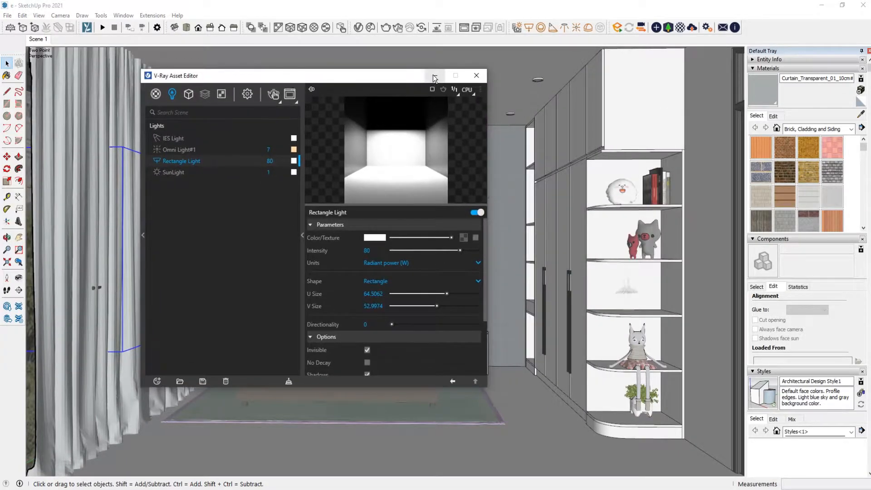
{"action": "left_click", "coordinate": [437, 76]}
- Sample the material of a ceiling downlight so that it is selected in the V-Ray material list
{"action": "scroll", "coordinate": [413, 123], "scroll_direction": "down", "scroll_amount": 2}
{"action": "middle_click_drag", "start_coordinate": [385, 114], "coordinate": [383, 113]}
{"action": "scroll", "coordinate": [384, 114], "scroll_direction": "down", "scroll_amount": 2}
{"action": "scroll", "coordinate": [349, 82], "scroll_direction": "up", "scroll_amount": 6}
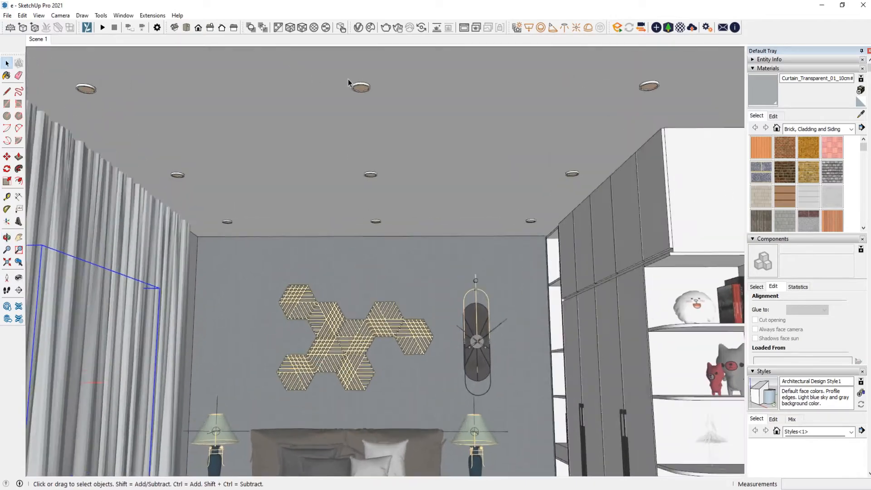
{"action": "middle_click_drag", "start_coordinate": [348, 82], "coordinate": [352, 125]}
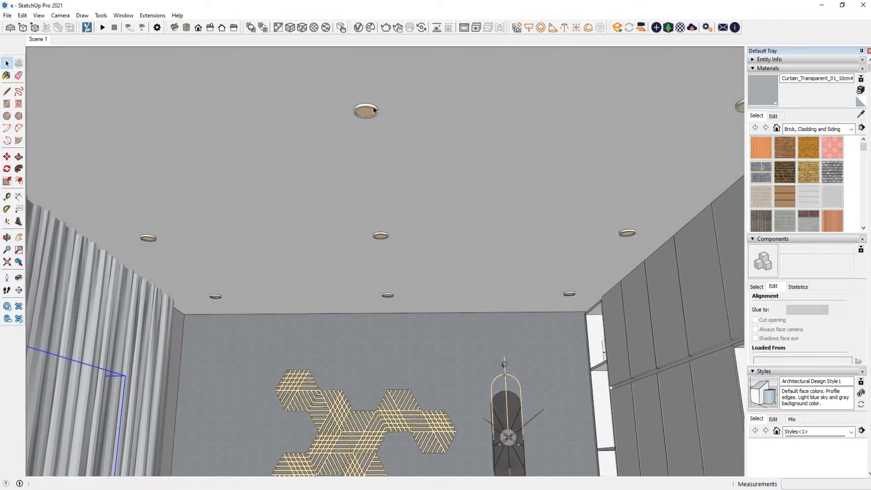
{"action": "left_click", "coordinate": [363, 27]}
{"action": "left_click_drag", "start_coordinate": [344, 75], "coordinate": [149, 45]}
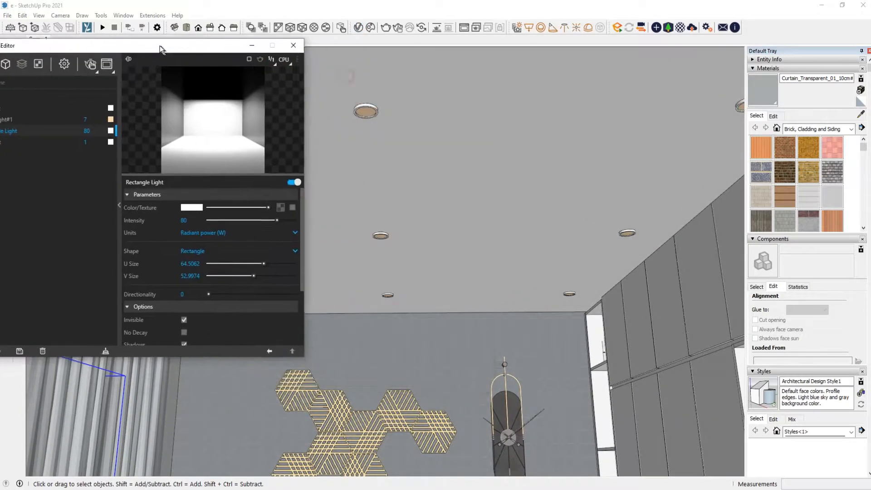
{"action": "left_click", "coordinate": [860, 114]}
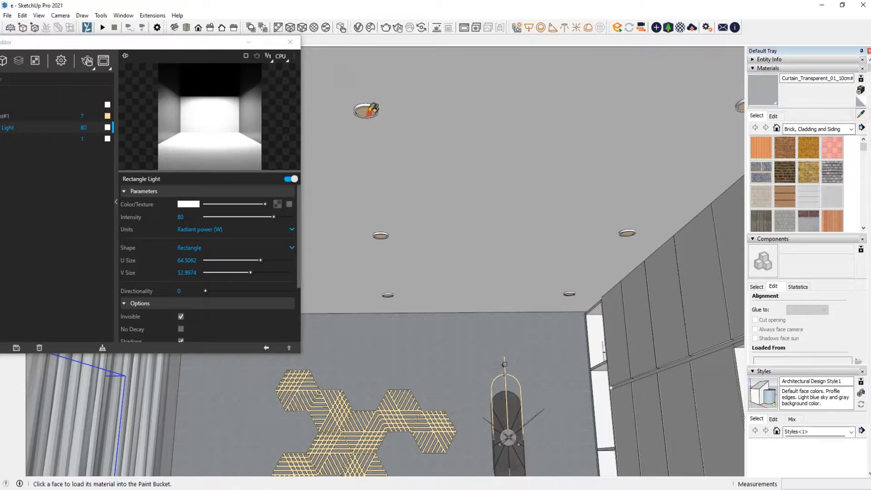
{"action": "left_click", "coordinate": [367, 110]}
{"action": "left_click_drag", "start_coordinate": [188, 45], "coordinate": [396, 58]}
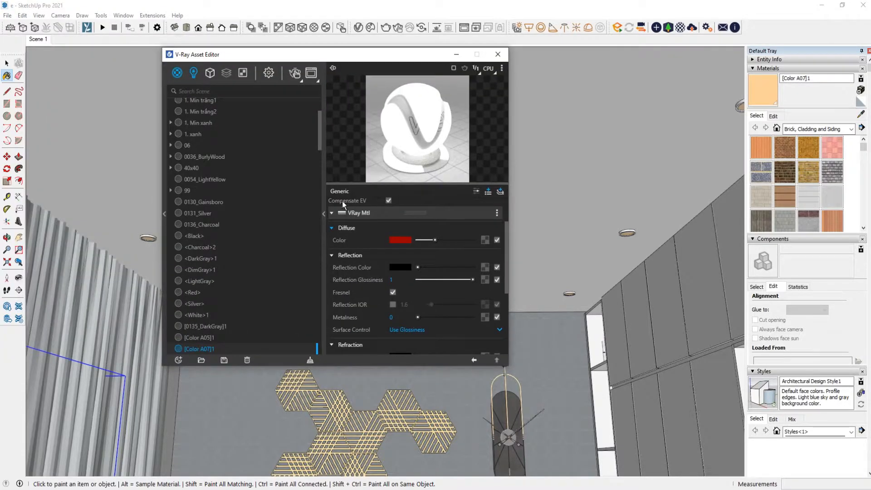
{"action": "left_click", "coordinate": [325, 214]}
{"action": "left_click_drag", "start_coordinate": [230, 59], "coordinate": [336, 58]}
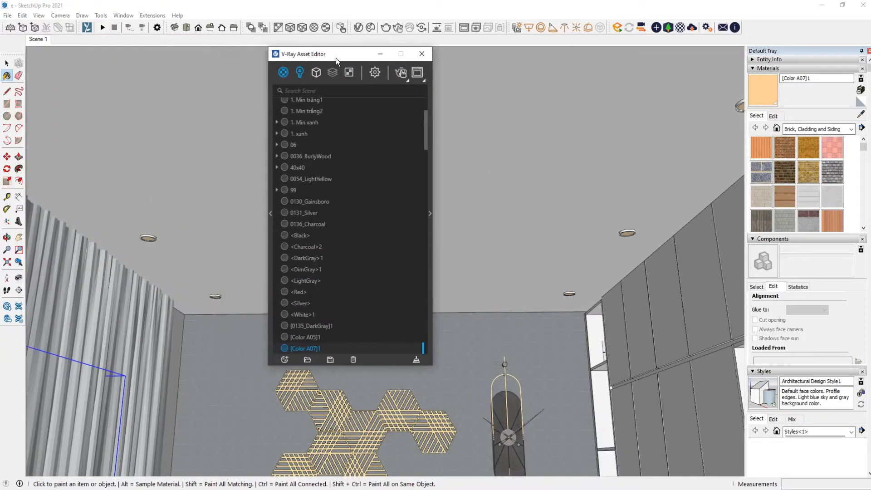
- Try to apply the LED 5500k material from the Emissive library to the selection
{"action": "left_click", "coordinate": [271, 213]}
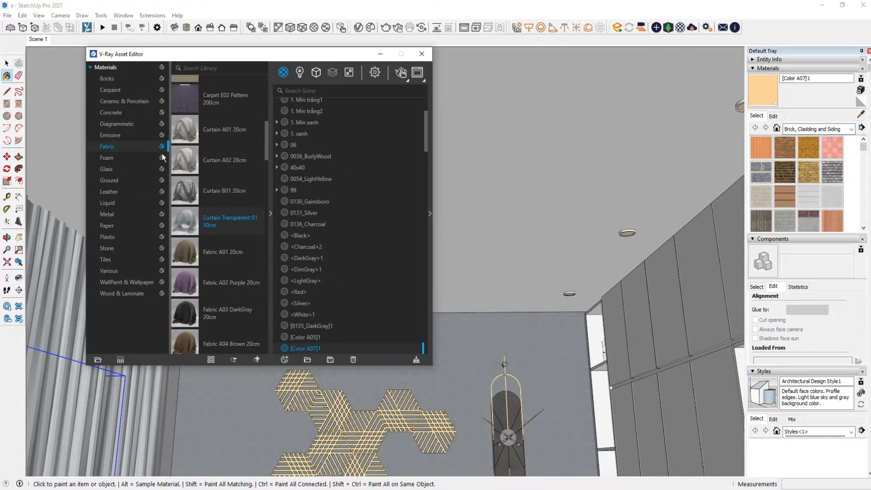
{"action": "left_click", "coordinate": [124, 134]}
{"action": "scroll", "coordinate": [241, 205], "scroll_direction": "down", "scroll_amount": 1}
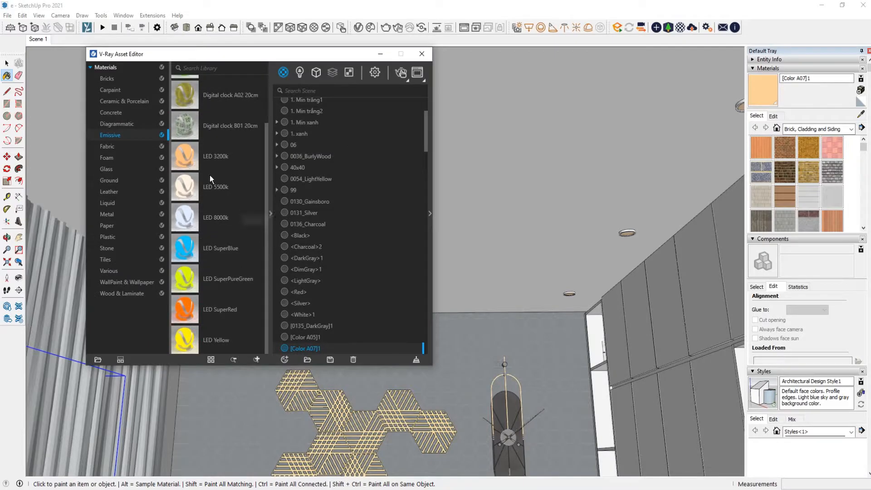
{"action": "right_click", "coordinate": [217, 186]}
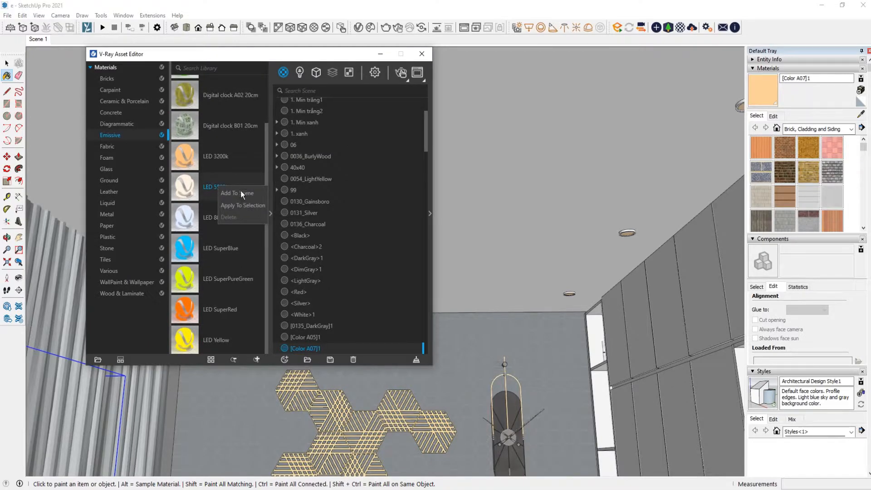
{"action": "left_click", "coordinate": [241, 206]}
- Set the downlight material's emissive intensity to 6 and lighten its emissive color to about RGB 0.991, 0.839, 0.623
{"action": "left_click_drag", "start_coordinate": [340, 57], "coordinate": [232, 48]}
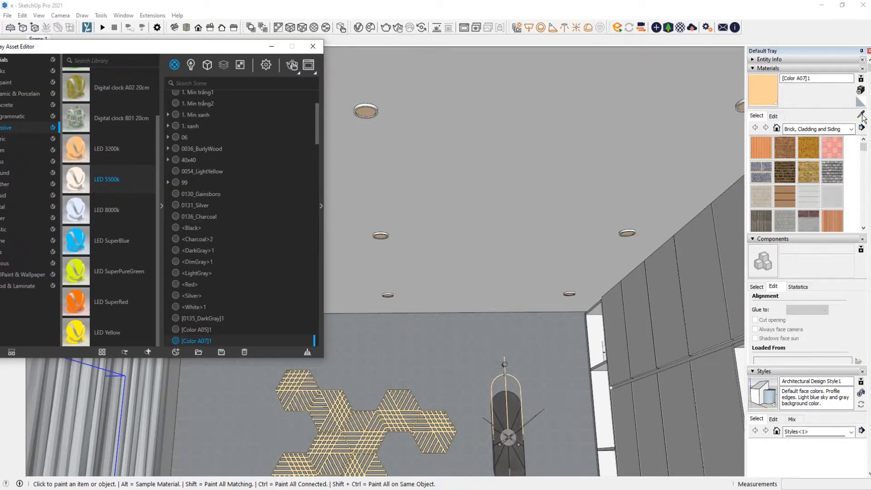
{"action": "left_click", "coordinate": [321, 206]}
{"action": "scroll", "coordinate": [390, 263], "scroll_direction": "up", "scroll_amount": 3}
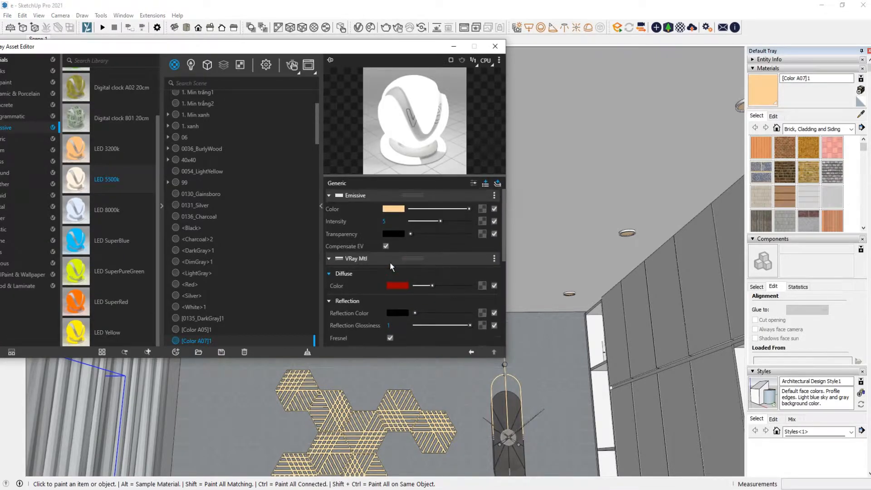
{"action": "double_click", "coordinate": [387, 221]}
{"action": "type", "text": "6"}
{"action": "key", "text": "Return"}
{"action": "left_click", "coordinate": [392, 209]}
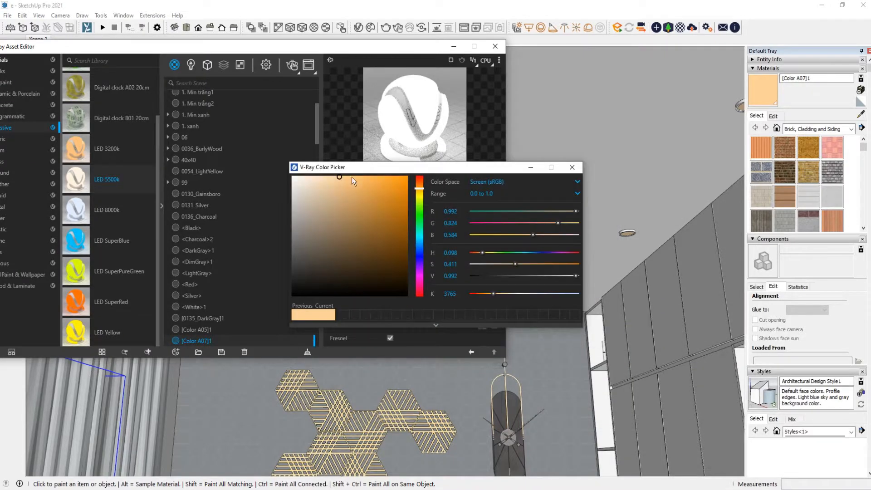
{"action": "left_click_drag", "start_coordinate": [337, 179], "coordinate": [335, 177]}
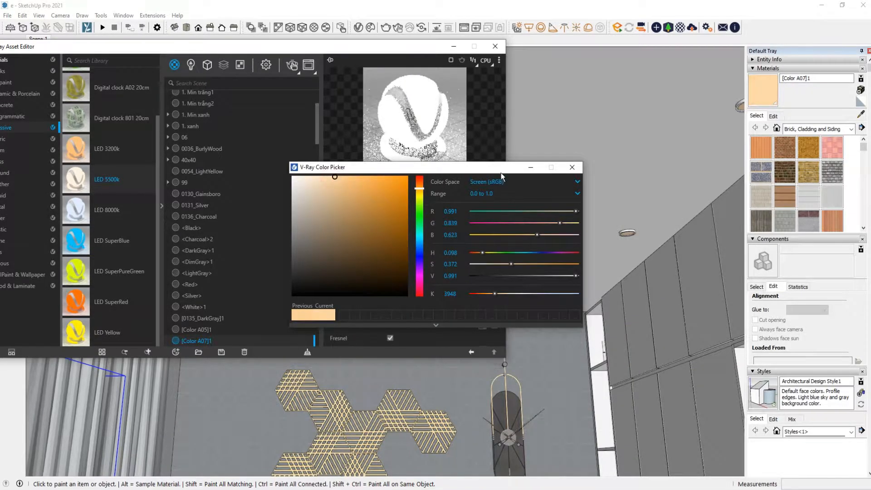
{"action": "left_click", "coordinate": [531, 169]}
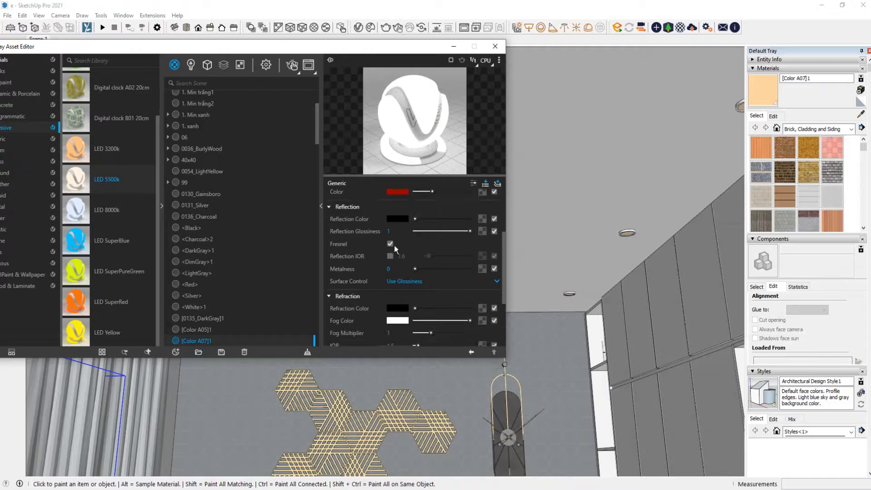
{"action": "scroll", "coordinate": [390, 246], "scroll_direction": "up", "scroll_amount": 2}
{"action": "left_click_drag", "start_coordinate": [393, 49], "coordinate": [335, 48]}
{"action": "left_click", "coordinate": [397, 48]}
- Draw a V-Ray rectangle light facing down across the middle of the bedroom ceiling
{"action": "scroll", "coordinate": [392, 174], "scroll_direction": "down", "scroll_amount": 5}
{"action": "middle_click_drag", "start_coordinate": [394, 174], "coordinate": [403, 141]}
{"action": "left_click", "coordinate": [529, 28]}
{"action": "left_click", "coordinate": [326, 170]}
{"action": "left_click", "coordinate": [460, 209]}
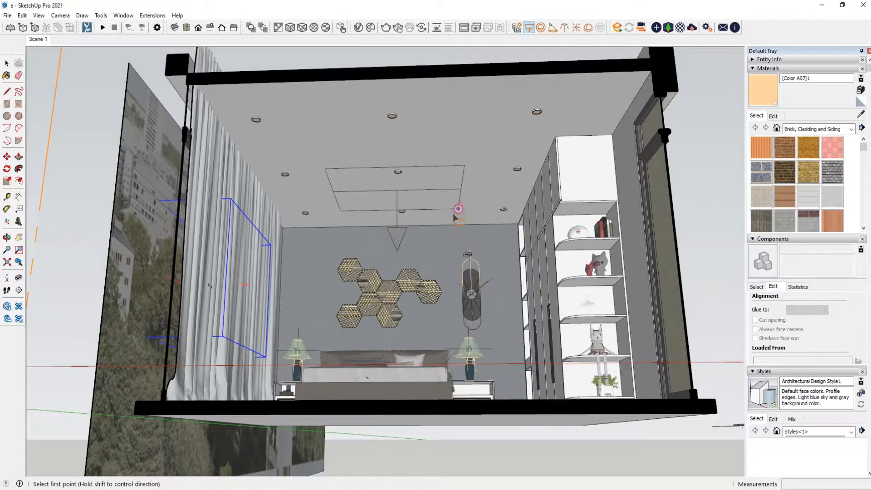
{"action": "scroll", "coordinate": [400, 199], "scroll_direction": "up", "scroll_amount": 2}
{"action": "key", "text": "space"}
- Scale the ceiling rectangle light up uniformly by a factor of about 1.23
{"action": "left_click", "coordinate": [399, 187]}
{"action": "scroll", "coordinate": [399, 188], "scroll_direction": "down", "scroll_amount": 3}
{"action": "middle_click_drag", "start_coordinate": [398, 188], "coordinate": [387, 233]}
{"action": "key", "text": "s"}
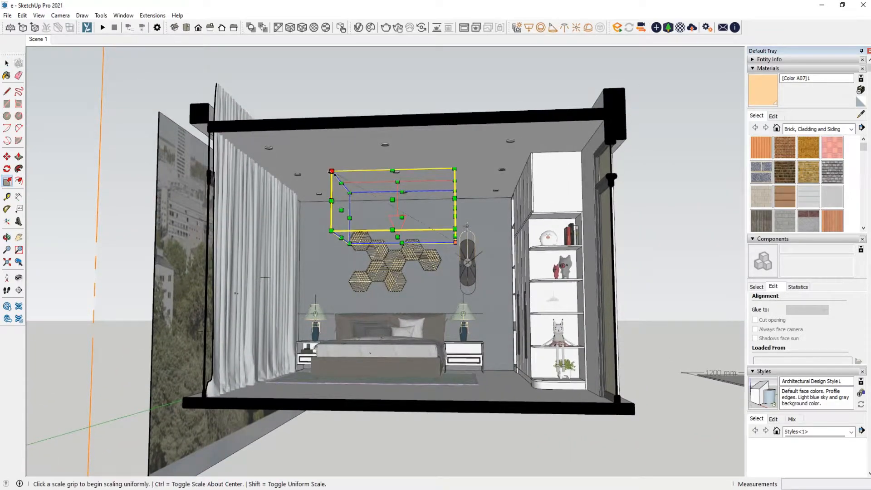
{"action": "left_click", "coordinate": [332, 172]}
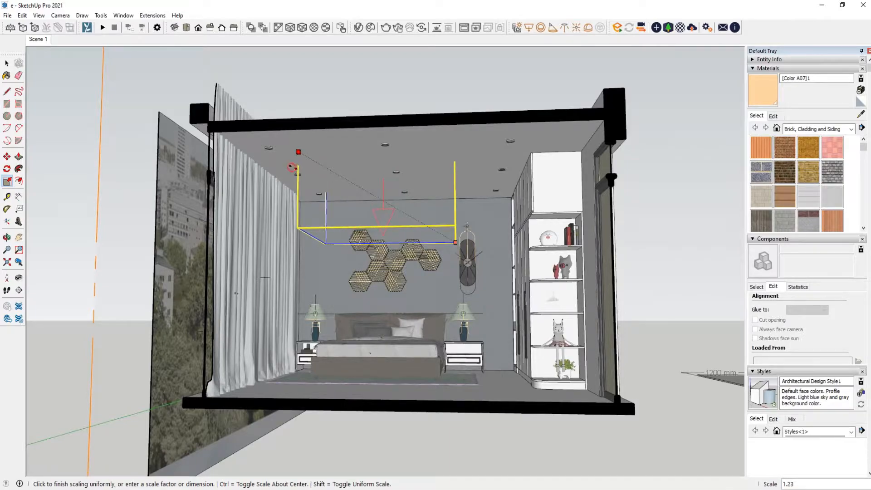
{"action": "left_click", "coordinate": [292, 167]}
- Reposition the enlarged rectangle light so that it sits centered just below the bedroom ceiling, over the bed
{"action": "key", "text": "m"}
{"action": "middle_click_drag", "start_coordinate": [471, 199], "coordinate": [490, 226]}
{"action": "left_click", "coordinate": [490, 226]}
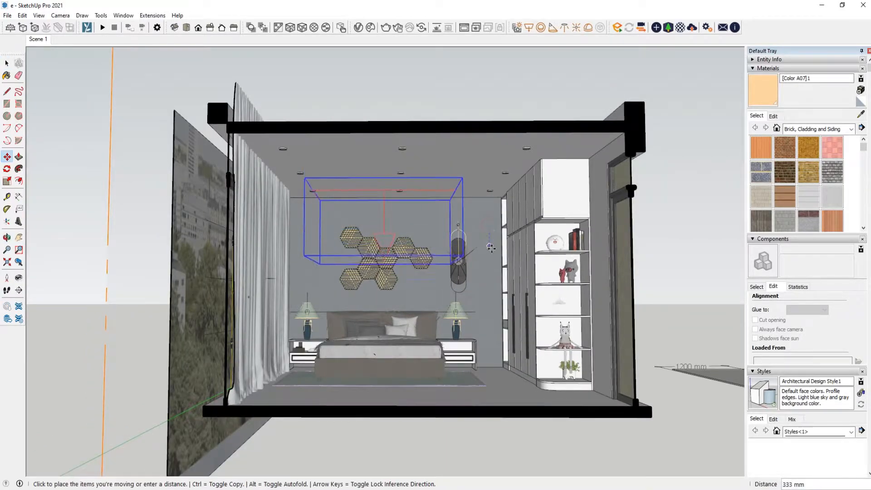
{"action": "left_click", "coordinate": [434, 205]}
{"action": "key", "text": "space"}
{"action": "middle_click_drag", "start_coordinate": [435, 205], "coordinate": [391, 177]}
{"action": "key", "text": "m"}
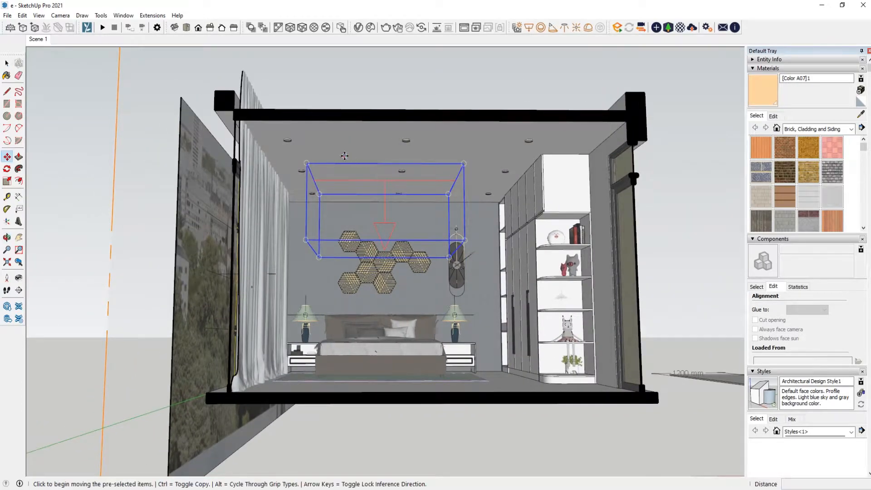
{"action": "left_click", "coordinate": [345, 156]}
{"action": "left_click", "coordinate": [357, 154]}
{"action": "key", "text": "space"}
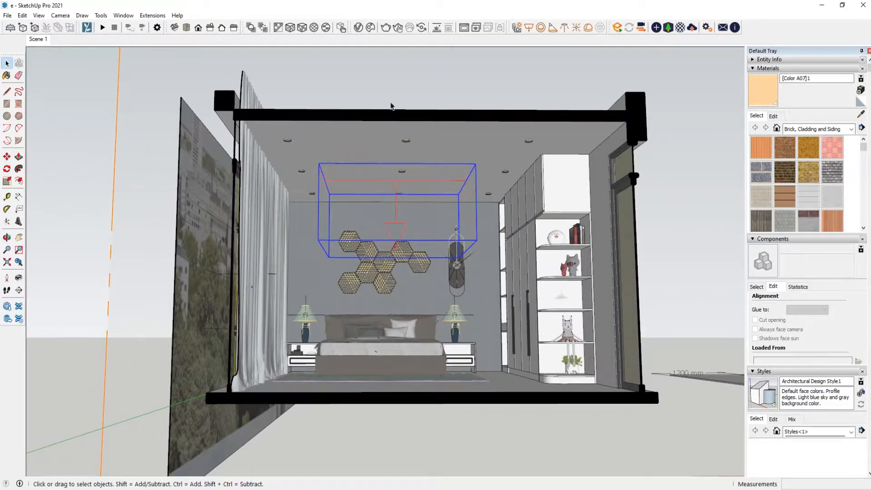
- Make Rectangle Light#1 invisible in its V-Ray options and turn off its effect on specular and reflections
{"action": "left_click", "coordinate": [358, 27]}
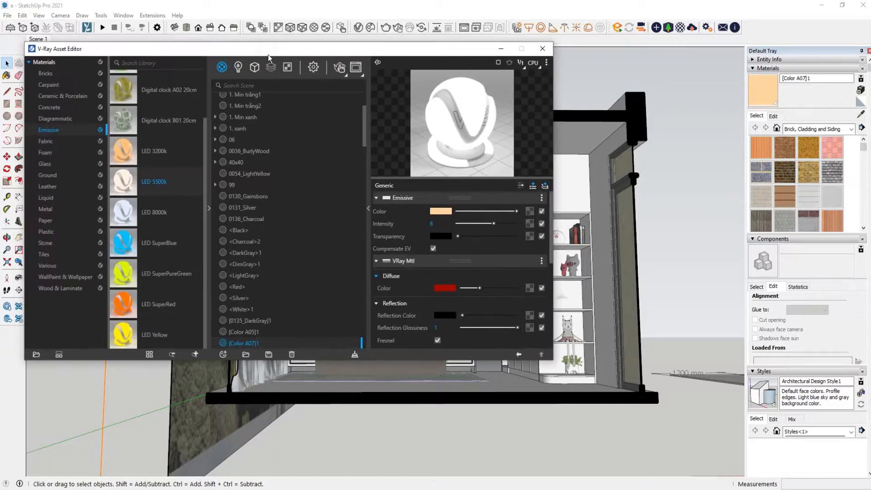
{"action": "left_click", "coordinate": [239, 68]}
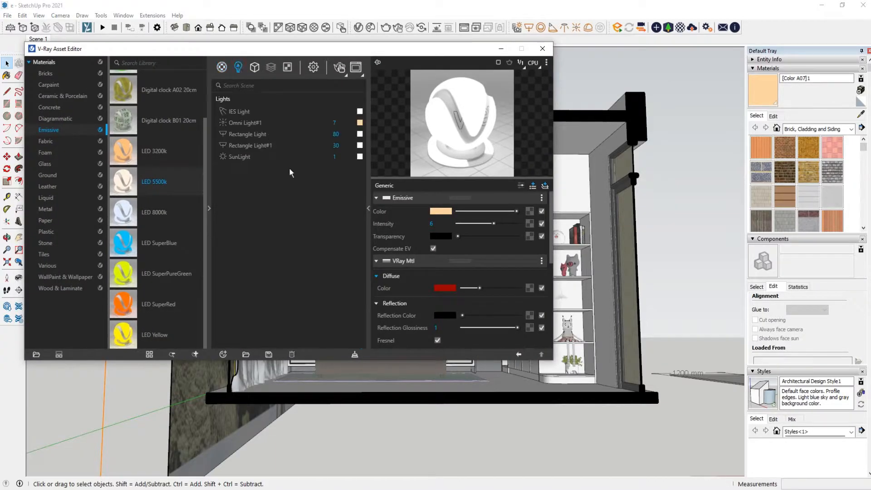
{"action": "left_click", "coordinate": [320, 144]}
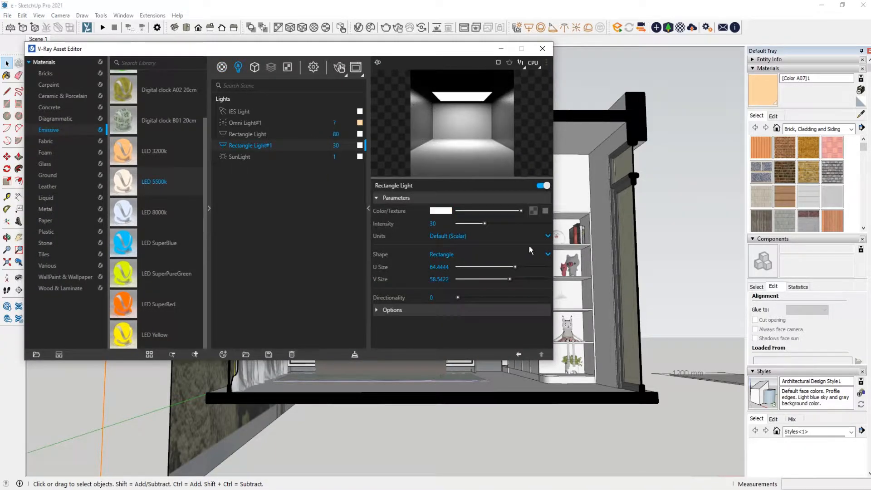
{"action": "left_click", "coordinate": [547, 236]}
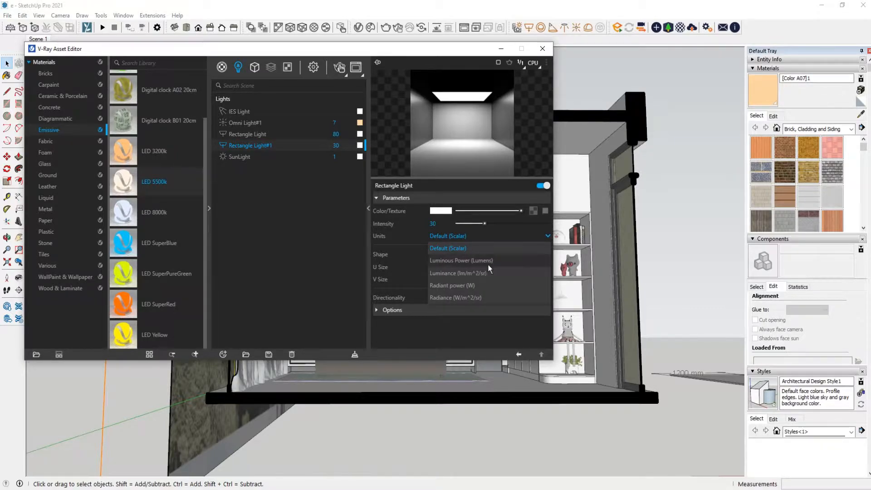
{"action": "left_click", "coordinate": [481, 237]}
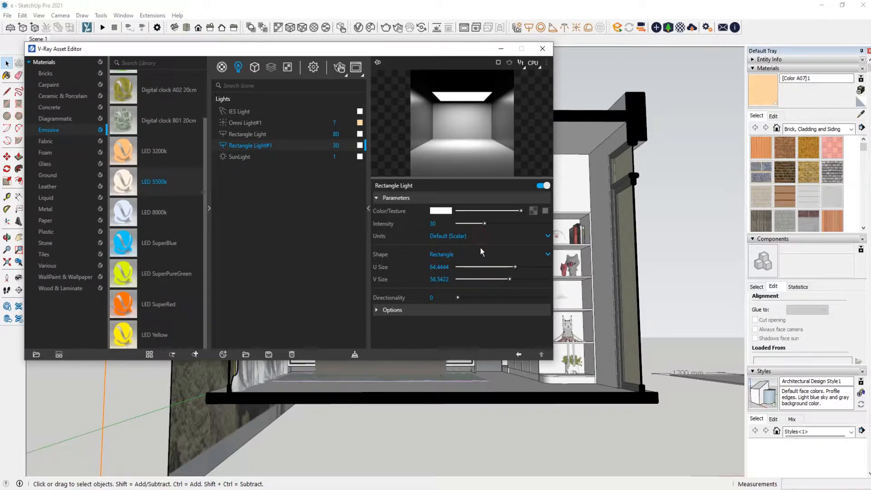
{"action": "left_click", "coordinate": [393, 310]}
{"action": "scroll", "coordinate": [415, 295], "scroll_direction": "down", "scroll_amount": 3}
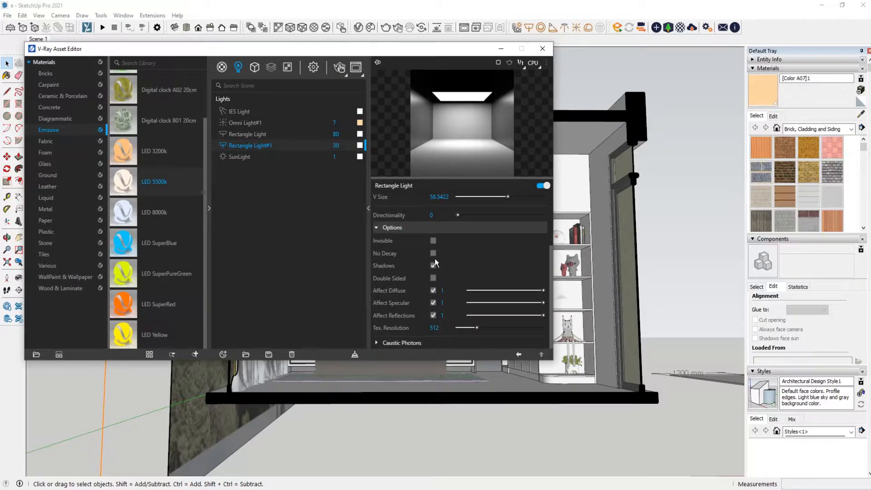
{"action": "left_click", "coordinate": [433, 303]}
{"action": "left_click", "coordinate": [433, 315]}
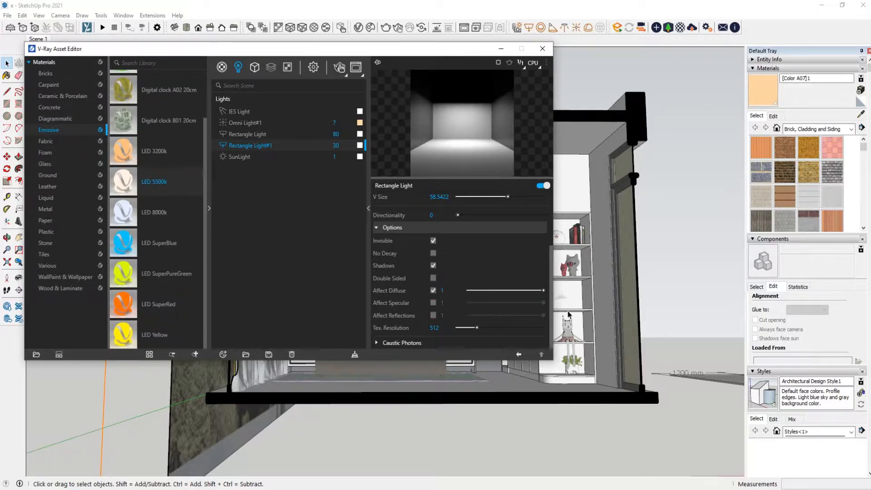
{"action": "left_click", "coordinate": [433, 315]}
- Set the intensity of Rectangle Light#1 to 40
{"action": "scroll", "coordinate": [437, 250], "scroll_direction": "up", "scroll_amount": 3}
{"action": "left_click", "coordinate": [437, 224]}
{"action": "type", "text": "40"}
{"action": "left_click", "coordinate": [402, 231]}
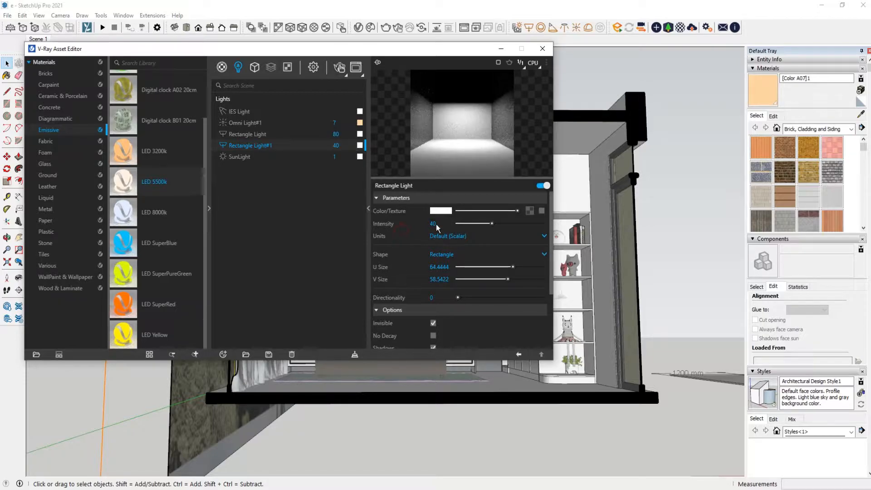
- Return to the Scene 1 camera view and render it with V-Ray
{"action": "left_click", "coordinate": [500, 51]}
{"action": "middle_click_drag", "start_coordinate": [394, 130], "coordinate": [430, 143]}
{"action": "left_click", "coordinate": [43, 41]}
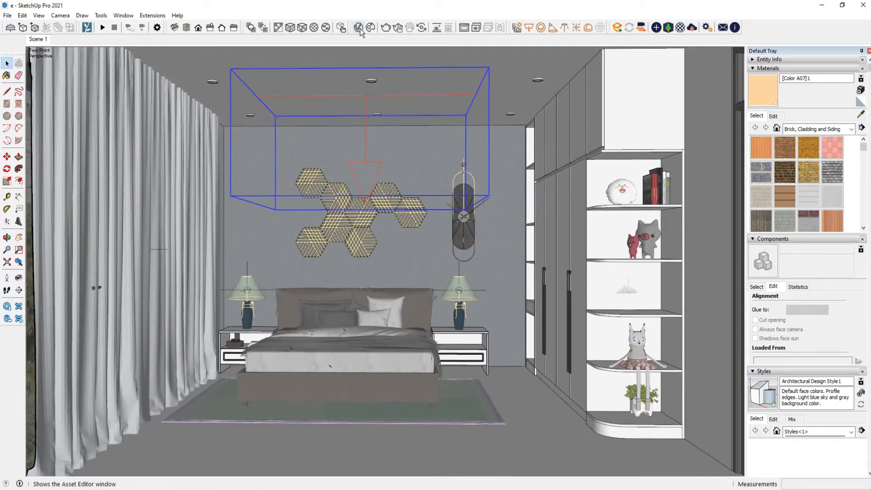
{"action": "left_click", "coordinate": [359, 27]}
{"action": "left_click", "coordinate": [340, 69]}
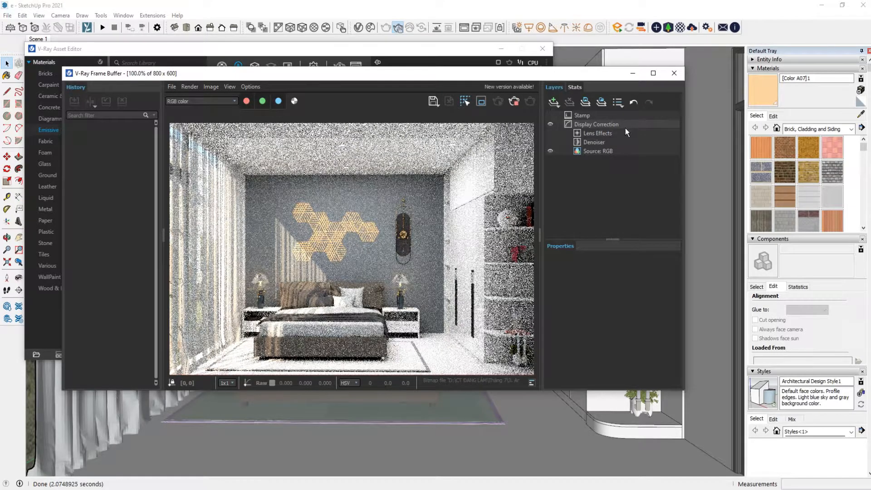
- Lower the render's Display Correction exposure to about -0.680, and close the frame buffer and asset editor
{"action": "left_click", "coordinate": [622, 132]}
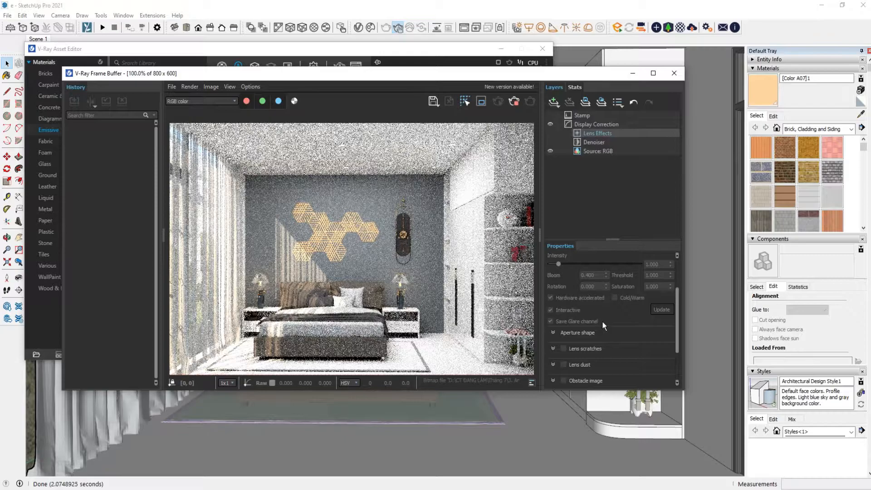
{"action": "left_click", "coordinate": [607, 141]}
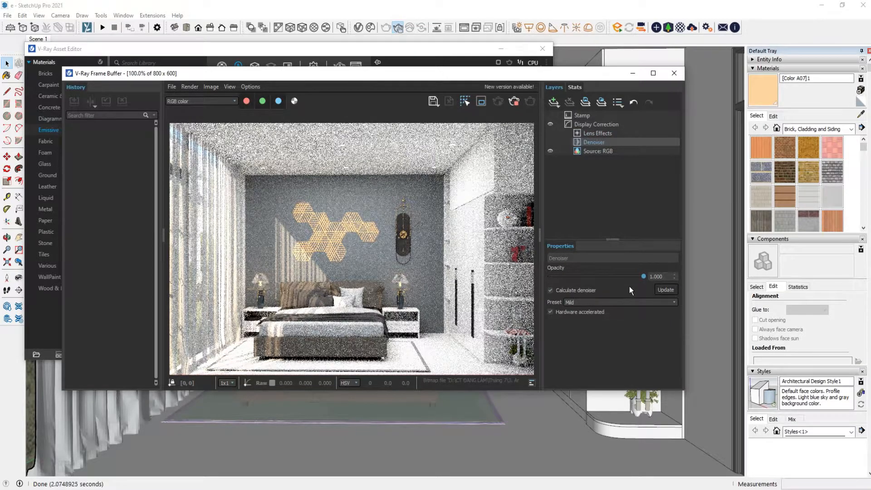
{"action": "left_click", "coordinate": [592, 123]}
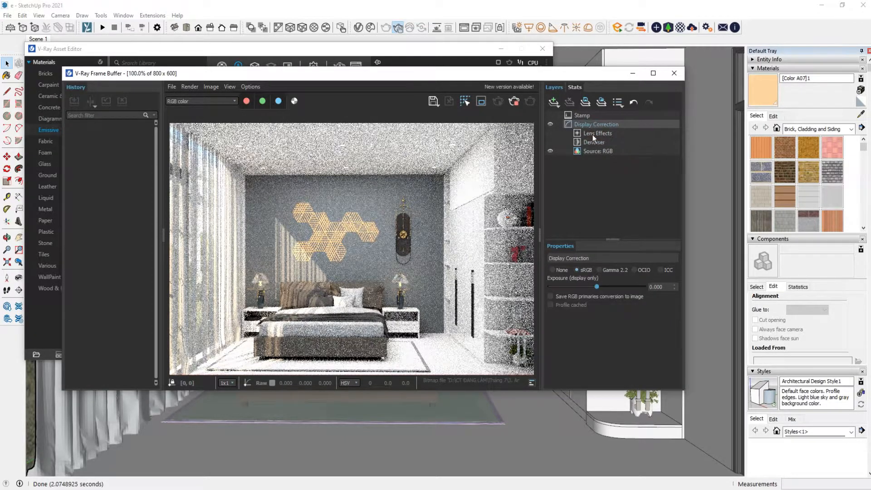
{"action": "left_click_drag", "start_coordinate": [598, 286], "coordinate": [592, 287]}
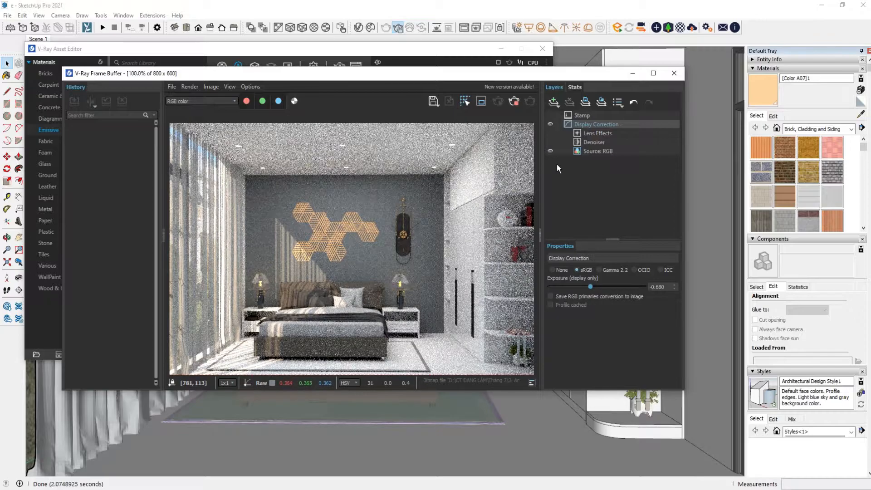
{"action": "left_click", "coordinate": [677, 73]}
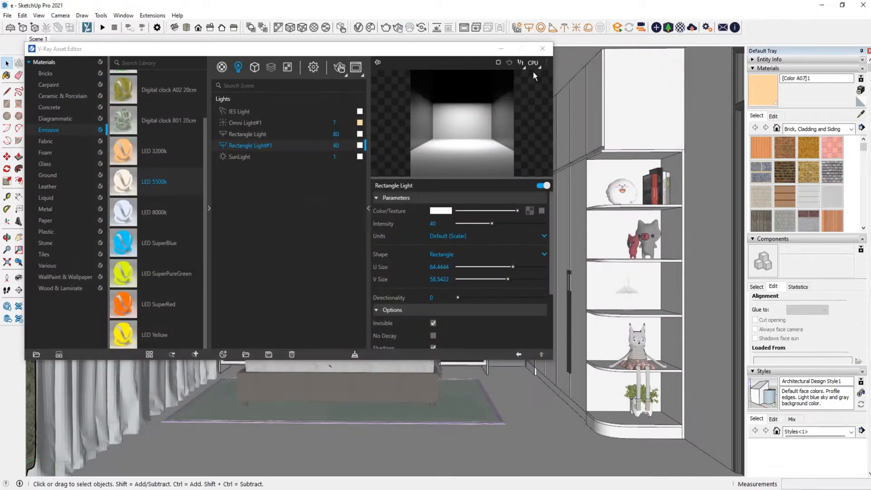
{"action": "left_click", "coordinate": [505, 48]}
- Open the 1200 × 2400 mm sample panel beside the building for editing and select its face
{"action": "scroll", "coordinate": [461, 164], "scroll_direction": "down", "scroll_amount": 5}
{"action": "mouse_move", "coordinate": [461, 164]}
{"action": "middle_mouse_down"}
{"action": "mouse_move", "coordinate": [403, 191]}
{"action": "mouse_move", "coordinate": [465, 197]}
{"action": "middle_mouse_up"}
{"action": "left_click", "coordinate": [716, 163]}
{"action": "mouse_move", "coordinate": [540, 167]}
{"action": "middle_mouse_down"}
{"action": "mouse_move", "coordinate": [467, 171]}
{"action": "mouse_move", "coordinate": [647, 182]}
{"action": "mouse_move", "coordinate": [499, 232]}
{"action": "mouse_move", "coordinate": [542, 301]}
{"action": "middle_mouse_up"}
{"action": "scroll", "coordinate": [499, 236], "scroll_direction": "down", "scroll_amount": 3}
{"action": "left_click", "coordinate": [574, 288]}
{"action": "middle_click_drag", "start_coordinate": [579, 254], "coordinate": [409, 248]}
{"action": "double_click", "coordinate": [408, 249]}
{"action": "double_click", "coordinate": [408, 248]}
{"action": "left_click", "coordinate": [414, 258]}
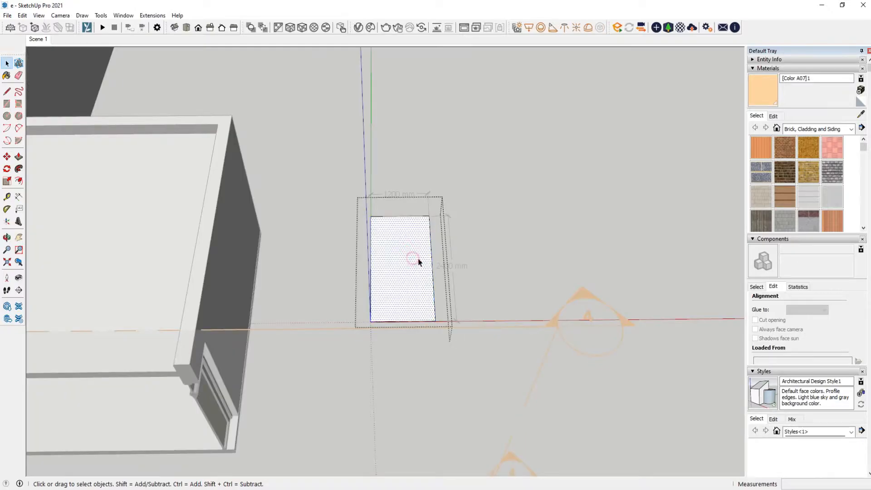
- Import the MFC---MS-404-PL (1) image from the WOODGRAINS MAPLE folder as a texture covering the sample panel's face
{"action": "left_click", "coordinate": [7, 15]}
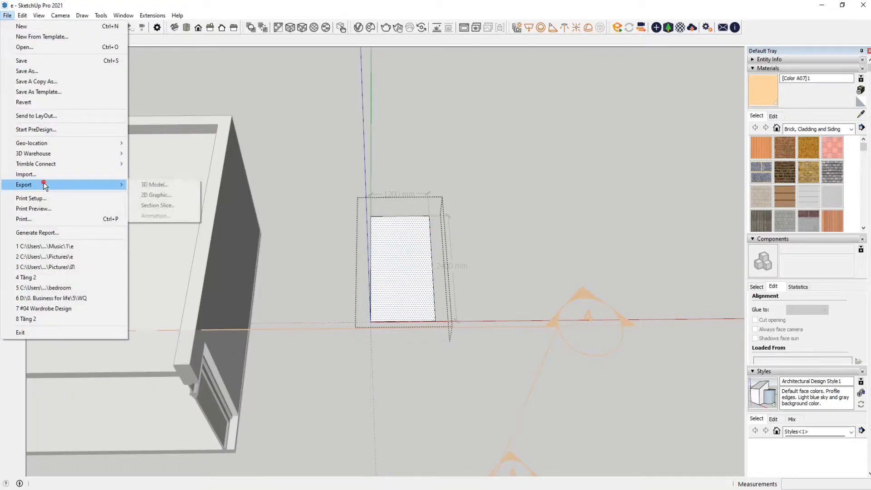
{"action": "left_click", "coordinate": [47, 176]}
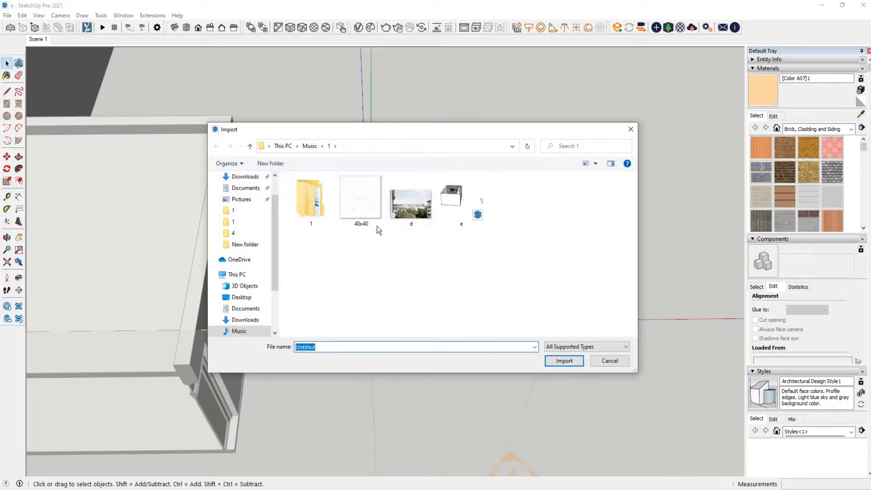
{"action": "double_click", "coordinate": [319, 207]}
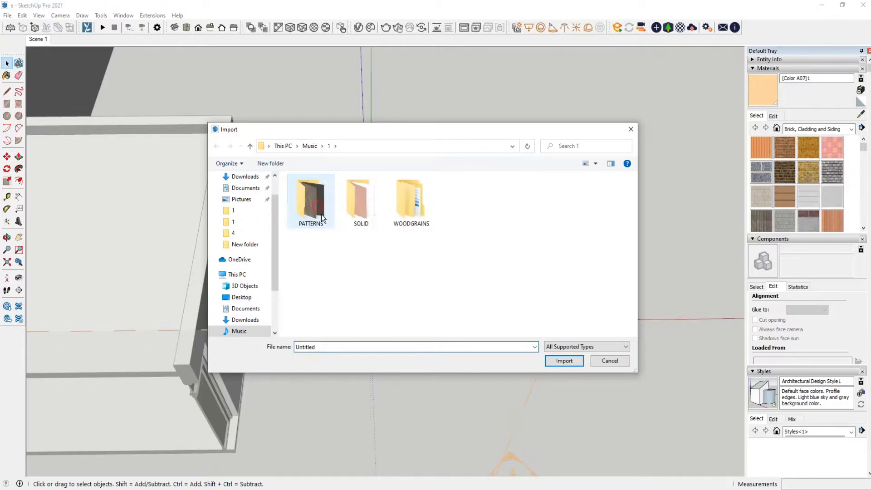
{"action": "double_click", "coordinate": [405, 203]}
{"action": "double_click", "coordinate": [308, 240]}
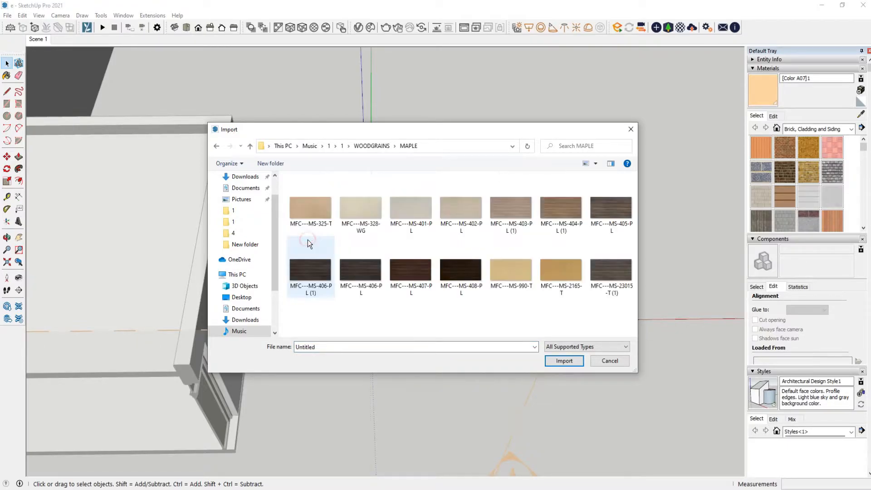
{"action": "double_click", "coordinate": [556, 213]}
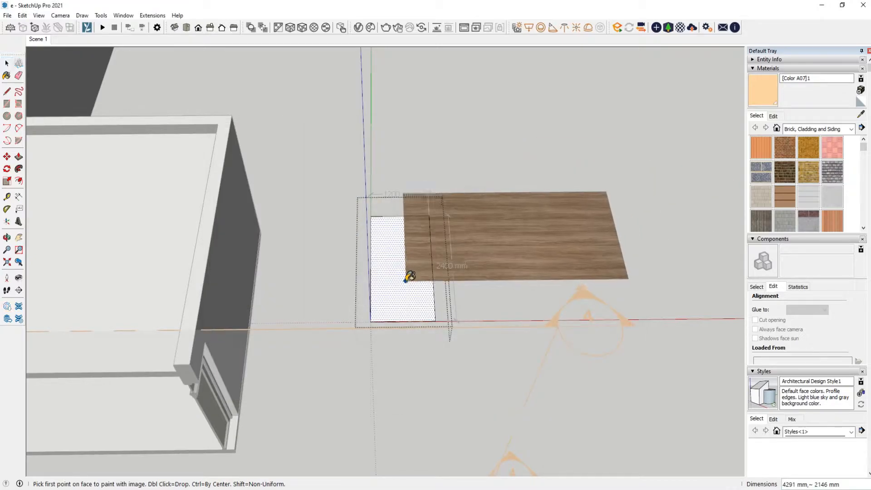
{"action": "left_click", "coordinate": [373, 321]}
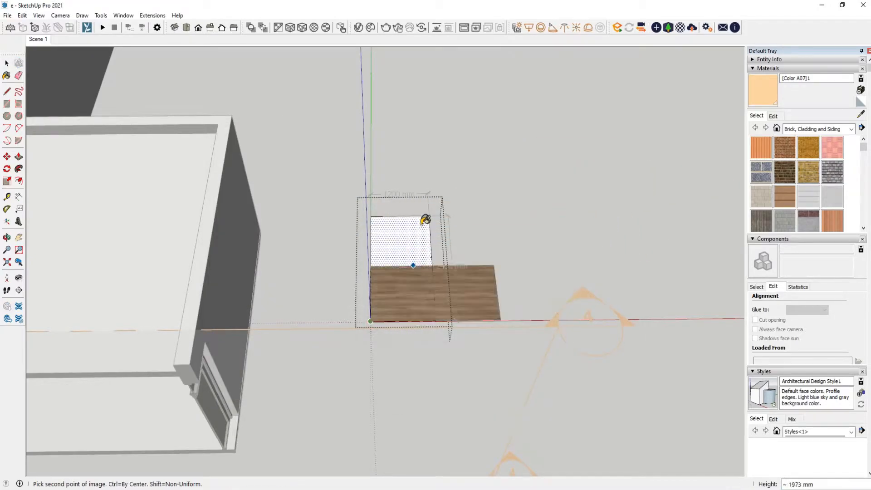
{"action": "left_click", "coordinate": [430, 217]}
- Rotate the panel's wood texture by 90 degrees so the grain runs along its length, and leave the panel
{"action": "scroll", "coordinate": [417, 249], "scroll_direction": "up", "scroll_amount": 3}
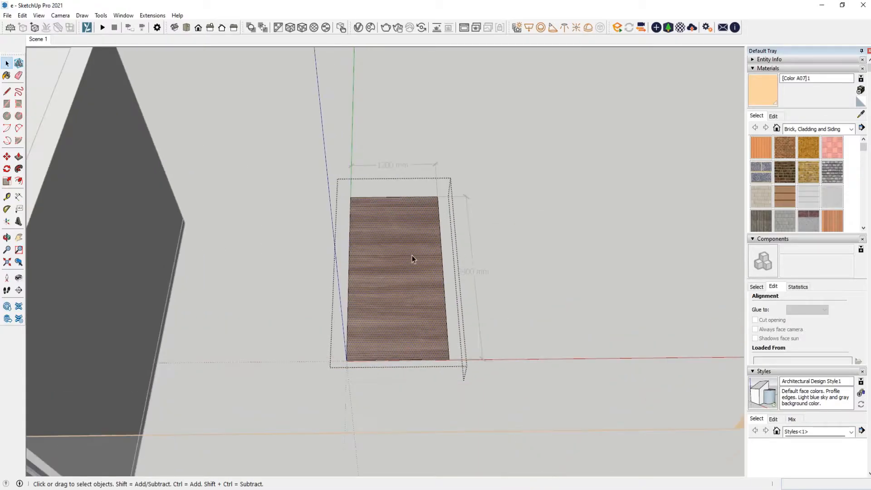
{"action": "right_click", "coordinate": [412, 255]}
{"action": "mouse_move", "coordinate": [452, 377]}
{"action": "left_click", "coordinate": [526, 378]}
{"action": "right_click", "coordinate": [412, 255]}
{"action": "mouse_move", "coordinate": [437, 294]}
{"action": "left_click", "coordinate": [505, 294]}
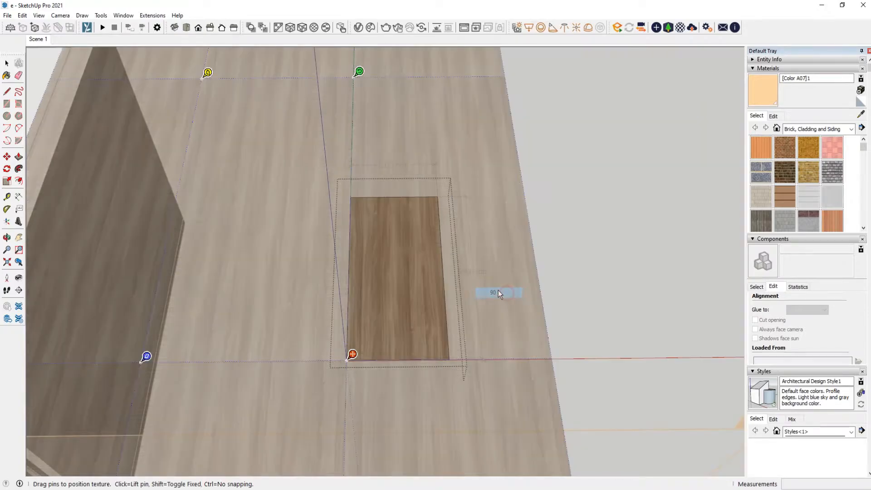
{"action": "scroll", "coordinate": [419, 248], "scroll_direction": "down", "scroll_amount": 1}
{"action": "left_click", "coordinate": [6, 63]}
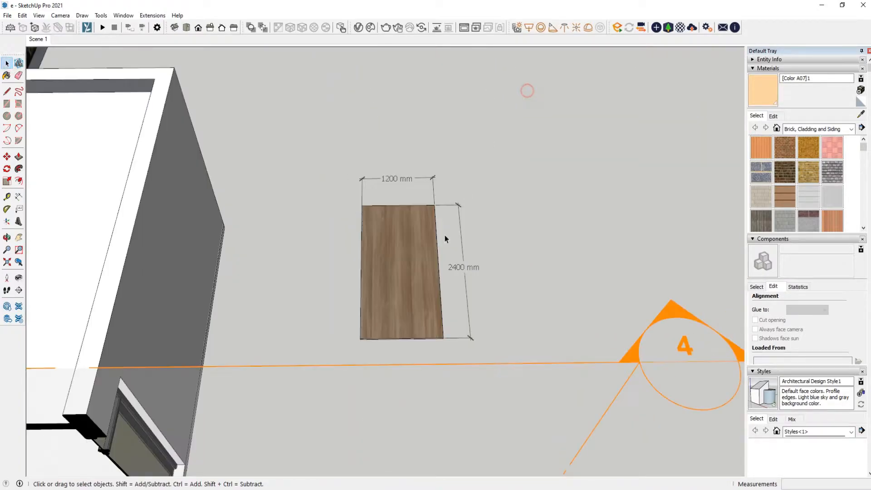
- Sample the wood material from the 1200 × 2400 mm panel as the current paint material
{"action": "middle_click_drag", "start_coordinate": [429, 263], "coordinate": [606, 186]}
{"action": "left_click", "coordinate": [860, 116]}
{"action": "left_click", "coordinate": [496, 160]}
- Open the wardrobe's upper cabinet door above the curved open shelves and paint it with MFC---MS-404-PL (1)
{"action": "middle_click_drag", "start_coordinate": [404, 216], "coordinate": [458, 40]}
{"action": "scroll", "coordinate": [336, 182], "scroll_direction": "up", "scroll_amount": 3}
{"action": "mouse_move", "coordinate": [313, 200]}
{"action": "middle_mouse_down"}
{"action": "mouse_move", "coordinate": [362, 164]}
{"action": "mouse_move", "coordinate": [350, 182]}
{"action": "mouse_move", "coordinate": [334, 141]}
{"action": "middle_mouse_up"}
{"action": "key", "text": "space"}
{"action": "double_click", "coordinate": [333, 139]}
{"action": "left_click", "coordinate": [334, 139]}
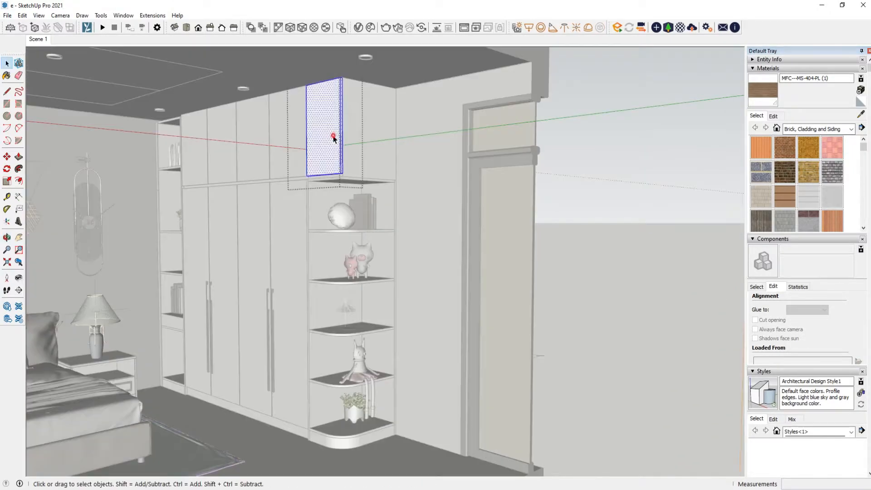
{"action": "left_click", "coordinate": [755, 92]}
{"action": "left_click", "coordinate": [335, 136]}
- Rotate the wood texture on the upper cabinet door by 90 degrees so its grain runs vertically
{"action": "scroll", "coordinate": [389, 150], "scroll_direction": "up", "scroll_amount": 4}
{"action": "key", "text": "space"}
{"action": "right_click", "coordinate": [419, 135]}
{"action": "mouse_move", "coordinate": [438, 250]}
{"action": "left_click", "coordinate": [399, 138]}
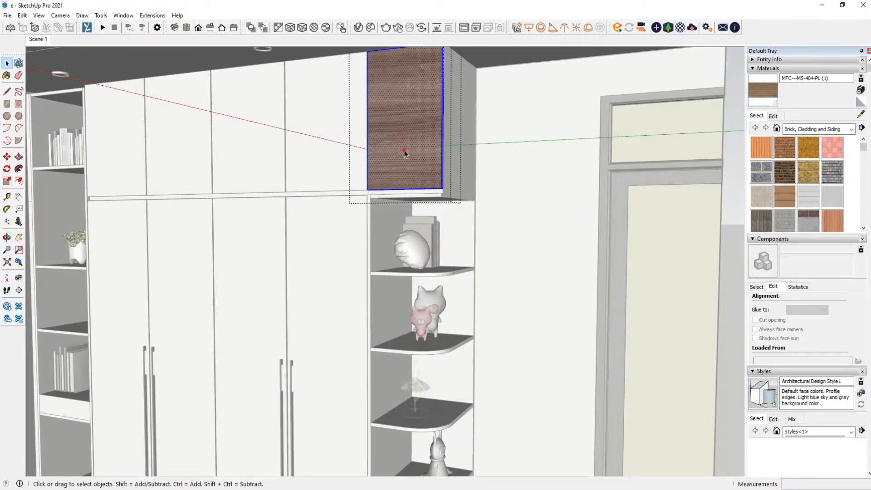
{"action": "right_click", "coordinate": [425, 159]}
{"action": "mouse_move", "coordinate": [508, 281]}
{"action": "left_click", "coordinate": [539, 282]}
{"action": "right_click", "coordinate": [422, 144]}
{"action": "mouse_move", "coordinate": [447, 183]}
{"action": "left_click", "coordinate": [498, 182]}
{"action": "scroll", "coordinate": [408, 167], "scroll_direction": "down", "scroll_amount": 3}
{"action": "middle_click_drag", "start_coordinate": [462, 167], "coordinate": [64, 191]}
{"action": "left_click", "coordinate": [7, 63]}
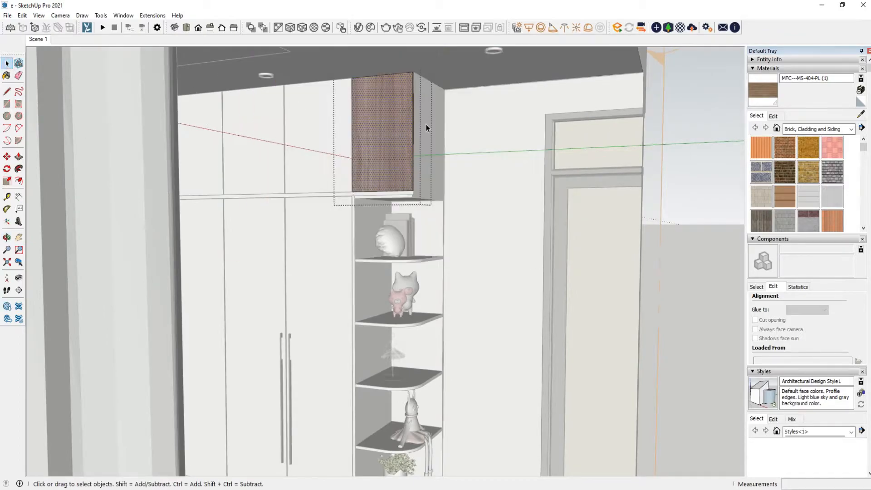
- Open the group of four upper wardrobe doors and paint the two nearest the wood-textured door with MFC---MS-404-PL (1)
{"action": "middle_click_drag", "start_coordinate": [426, 124], "coordinate": [388, 125]}
{"action": "left_click", "coordinate": [859, 114]}
{"action": "left_click", "coordinate": [356, 145]}
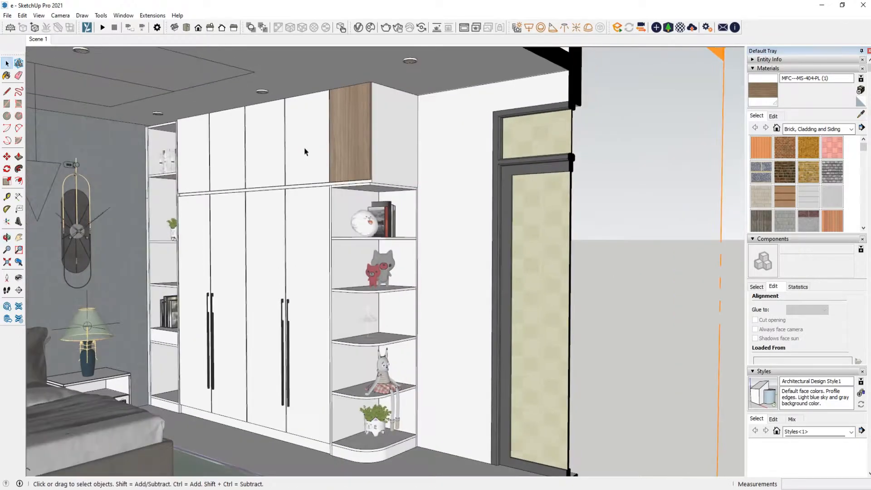
{"action": "double_click", "coordinate": [305, 150]}
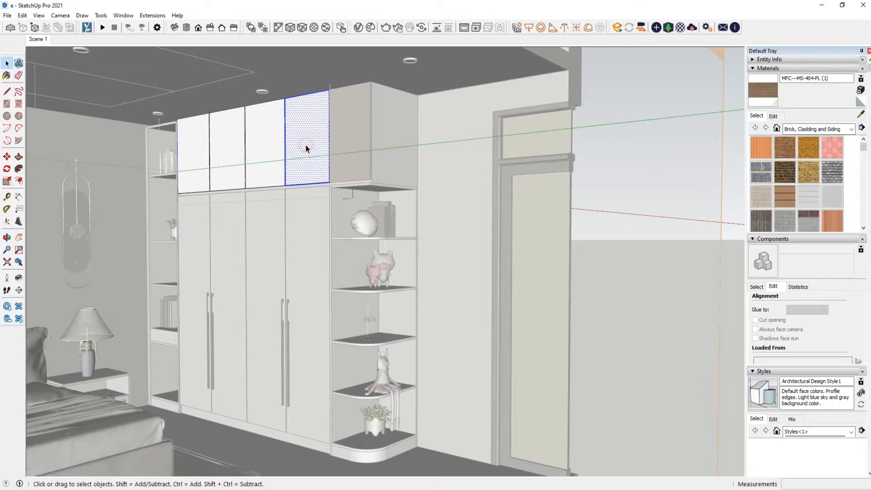
{"action": "left_click", "coordinate": [772, 93]}
{"action": "left_click", "coordinate": [309, 131]}
{"action": "key", "text": "space"}
{"action": "left_click", "coordinate": [257, 140]}
{"action": "left_click", "coordinate": [758, 101]}
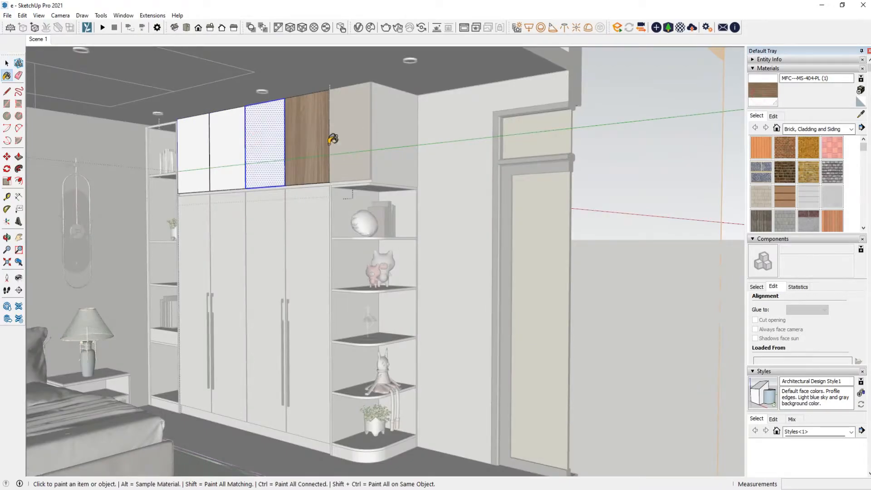
{"action": "left_click", "coordinate": [268, 144]}
- Paint the remaining two upper wardrobe doors with MFC---MS-404-PL (1) and leave the door group
{"action": "key", "text": "space"}
{"action": "left_click", "coordinate": [237, 145]}
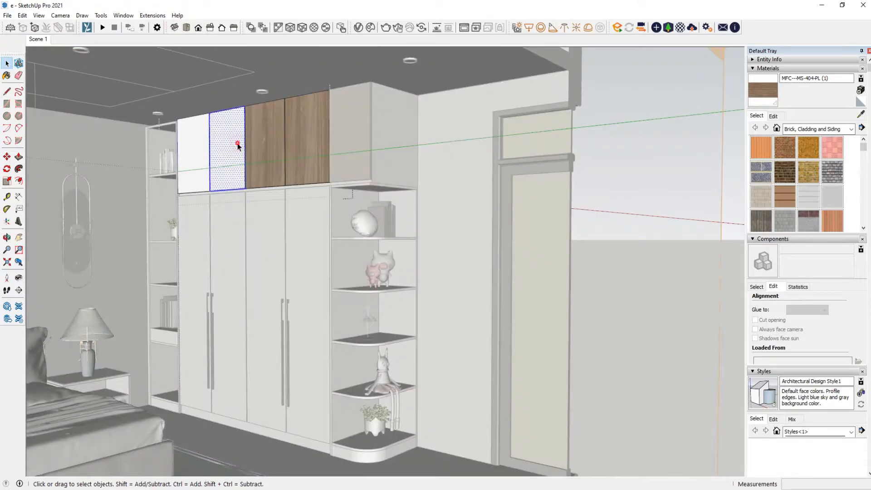
{"action": "left_click", "coordinate": [755, 93]}
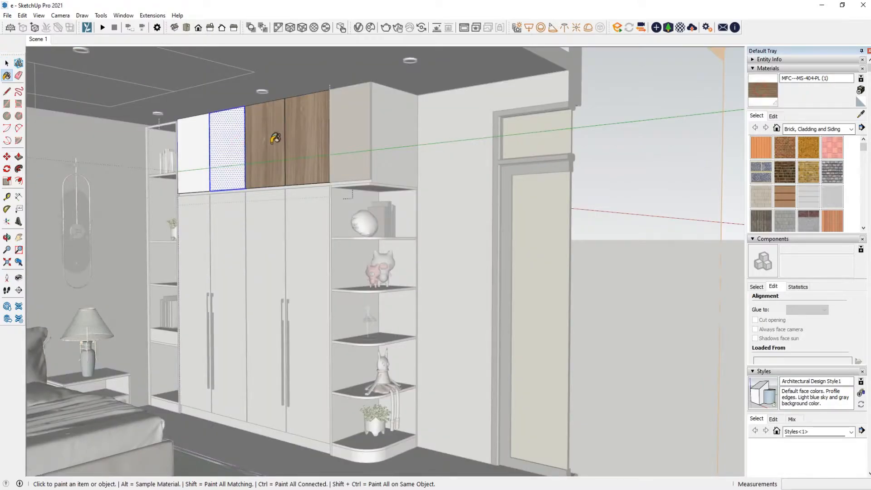
{"action": "left_click", "coordinate": [227, 144]}
{"action": "key", "text": "space"}
{"action": "left_click", "coordinate": [195, 152]}
{"action": "left_click", "coordinate": [755, 93]}
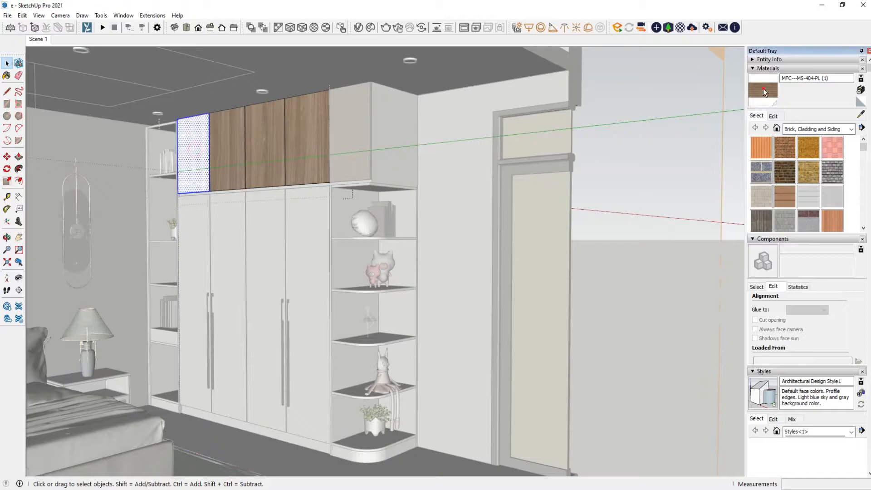
{"action": "left_click", "coordinate": [196, 154]}
{"action": "key", "text": "space"}
{"action": "left_click", "coordinate": [350, 206]}
- Open the curved open-shelf unit at the wardrobe's end and paint all its faces with MFC---MS-404-PL (1)
{"action": "middle_click_drag", "start_coordinate": [350, 207], "coordinate": [382, 223]}
{"action": "double_click", "coordinate": [383, 221]}
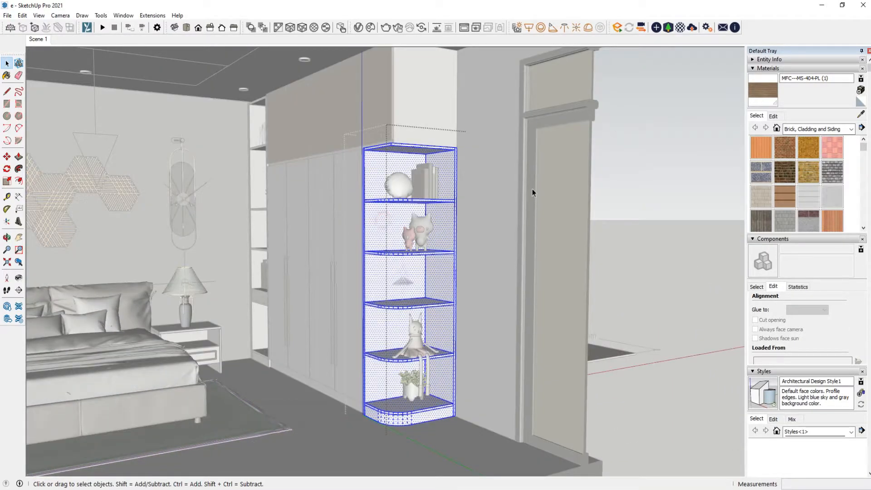
{"action": "left_click", "coordinate": [761, 95]}
{"action": "left_click", "coordinate": [397, 225]}
{"action": "key", "text": "space"}
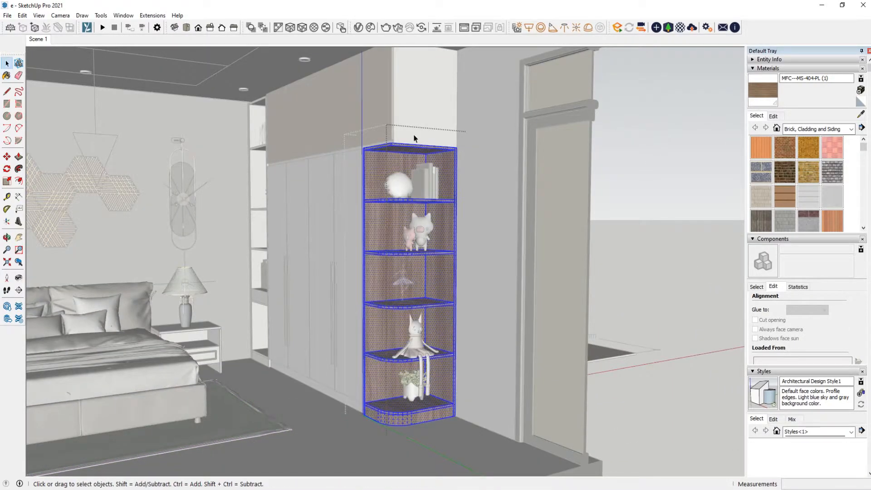
{"action": "left_click", "coordinate": [422, 119]}
- Paint the wardrobe body, including the upper cabinet's side panel, plinth and far open shelves, with MFC---MS-404-PL (1)
{"action": "mouse_move", "coordinate": [422, 119]}
{"action": "middle_mouse_down"}
{"action": "mouse_move", "coordinate": [490, 123]}
{"action": "mouse_move", "coordinate": [461, 144]}
{"action": "mouse_move", "coordinate": [443, 137]}
{"action": "middle_mouse_up"}
{"action": "double_click", "coordinate": [443, 136]}
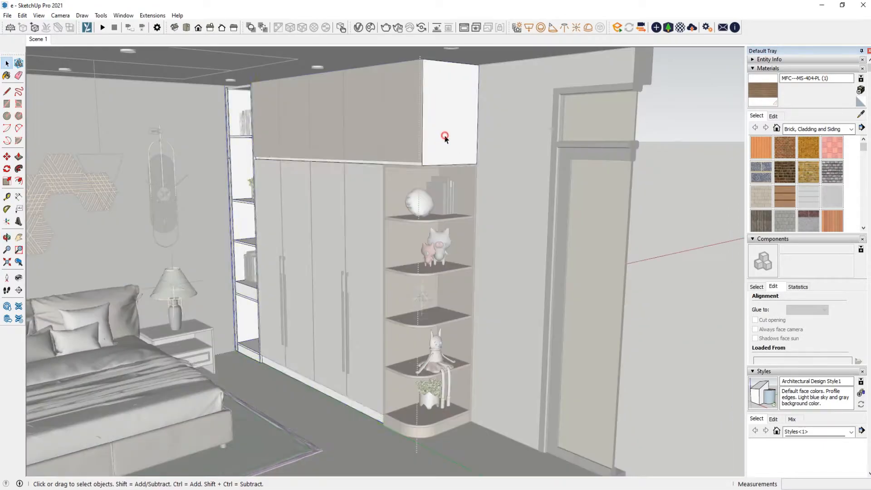
{"action": "left_click", "coordinate": [445, 137]}
{"action": "left_click", "coordinate": [762, 93]}
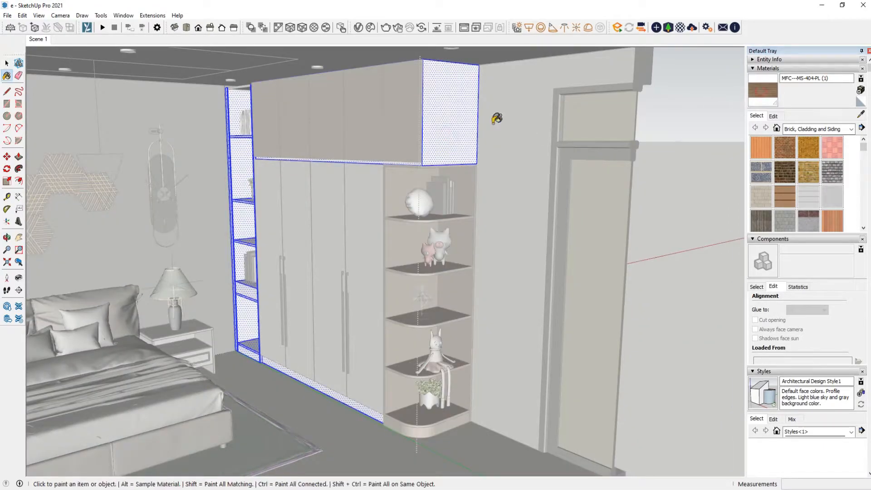
{"action": "left_click", "coordinate": [464, 131]}
{"action": "key", "text": "space"}
{"action": "left_click", "coordinate": [479, 278]}
- Open the top panel above the far open shelves and paint it with MFC---MS-404-PL (1)
{"action": "mouse_move", "coordinate": [450, 277]}
{"action": "middle_mouse_down"}
{"action": "mouse_move", "coordinate": [332, 219]}
{"action": "mouse_move", "coordinate": [492, 216]}
{"action": "mouse_move", "coordinate": [416, 240]}
{"action": "middle_mouse_up"}
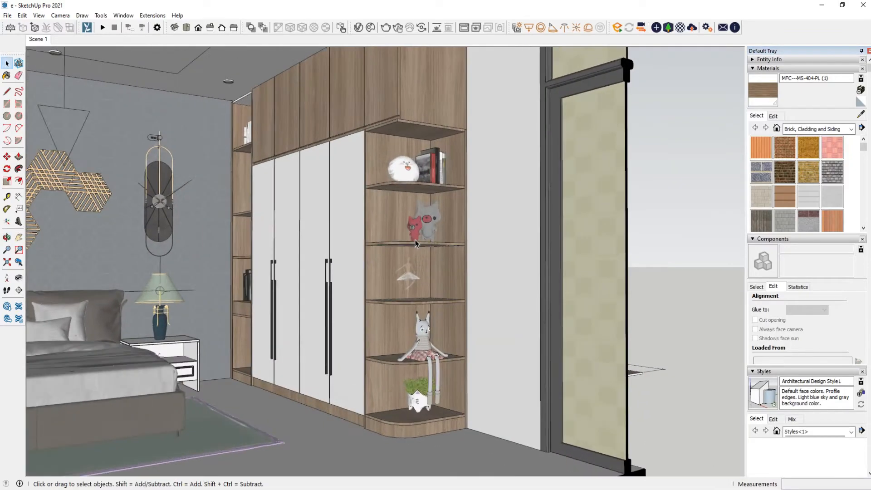
{"action": "double_click", "coordinate": [248, 106]}
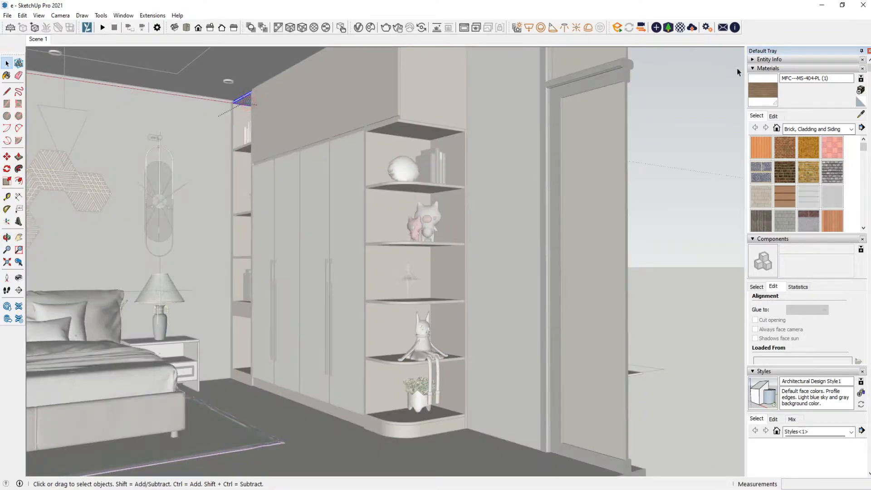
{"action": "left_click", "coordinate": [760, 94]}
{"action": "left_click", "coordinate": [248, 97]}
{"action": "key", "text": "space"}
{"action": "left_click", "coordinate": [377, 121]}
- Open the MFC---MS-404-PL (1) material's V-Ray settings and give it a grey reflection colour with a reflection IOR of 2
{"action": "mouse_move", "coordinate": [377, 121]}
{"action": "middle_mouse_down"}
{"action": "mouse_move", "coordinate": [404, 192]}
{"action": "mouse_move", "coordinate": [486, 186]}
{"action": "mouse_move", "coordinate": [436, 221]}
{"action": "middle_mouse_up"}
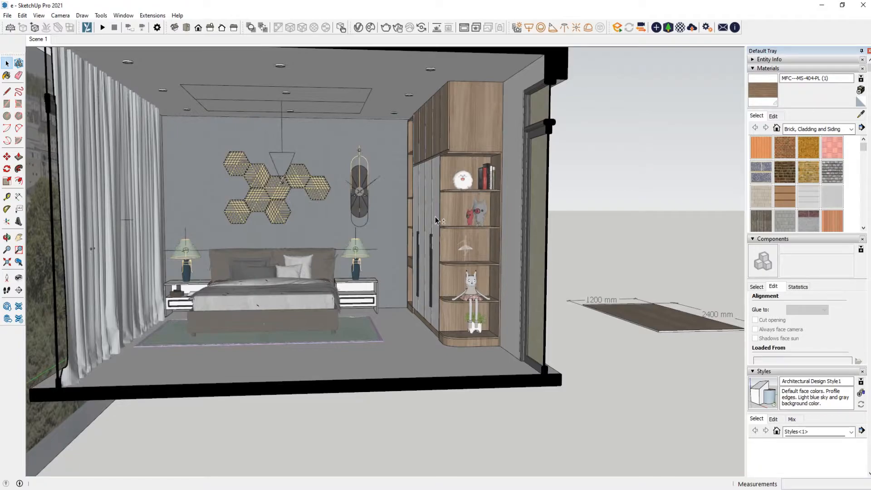
{"action": "key", "text": "b"}
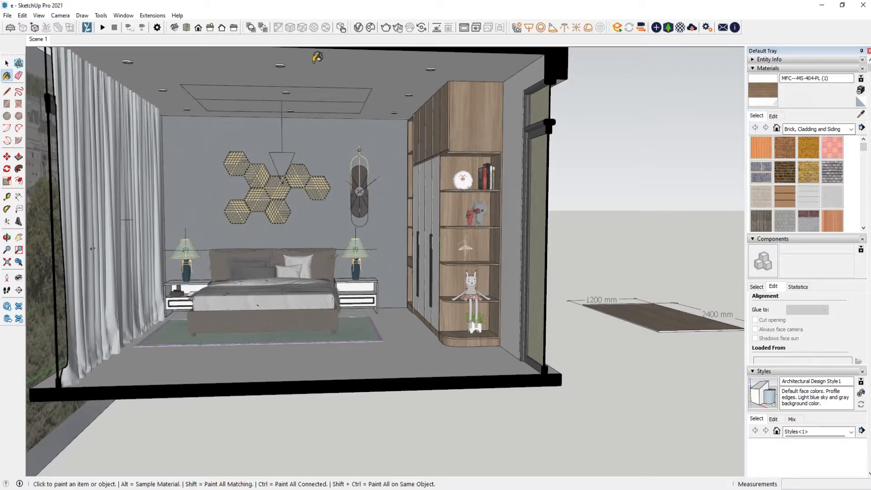
{"action": "left_click", "coordinate": [349, 29]}
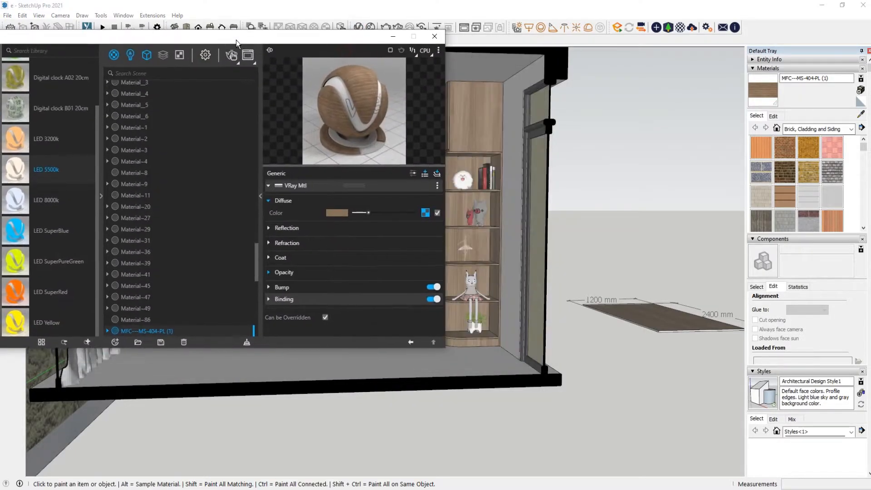
{"action": "left_click", "coordinate": [319, 230]}
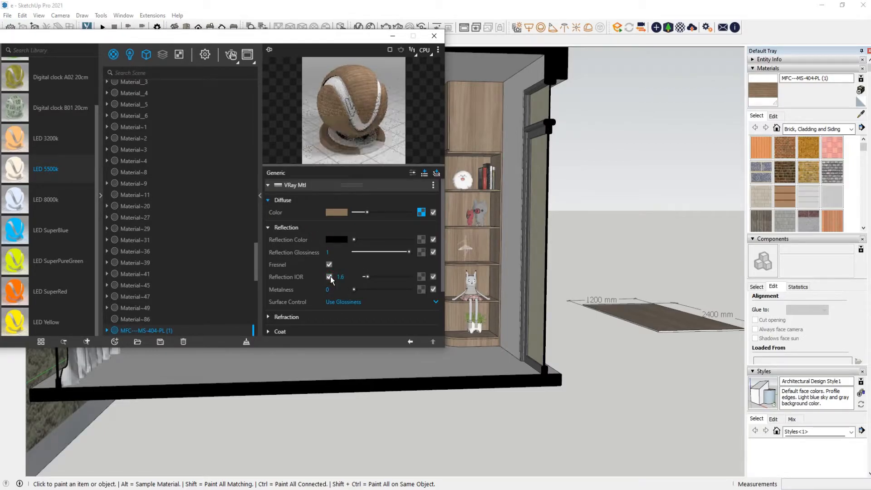
{"action": "left_click_drag", "start_coordinate": [355, 239], "coordinate": [374, 240]}
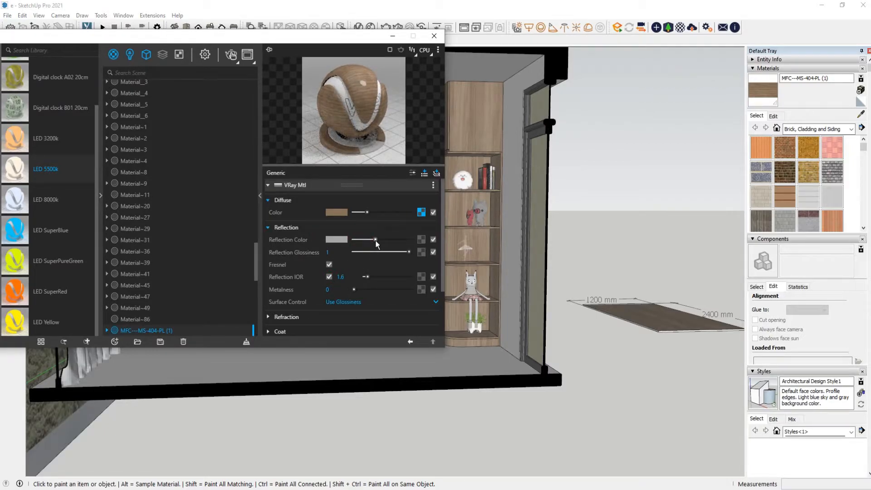
{"action": "left_click_drag", "start_coordinate": [377, 243], "coordinate": [371, 242]}
- Darken the wood material's reflection colour to dark grey, disable its custom reflection IOR, and close the material settings
{"action": "scroll", "coordinate": [305, 258], "scroll_direction": "down", "scroll_amount": 2}
{"action": "left_click", "coordinate": [309, 255]}
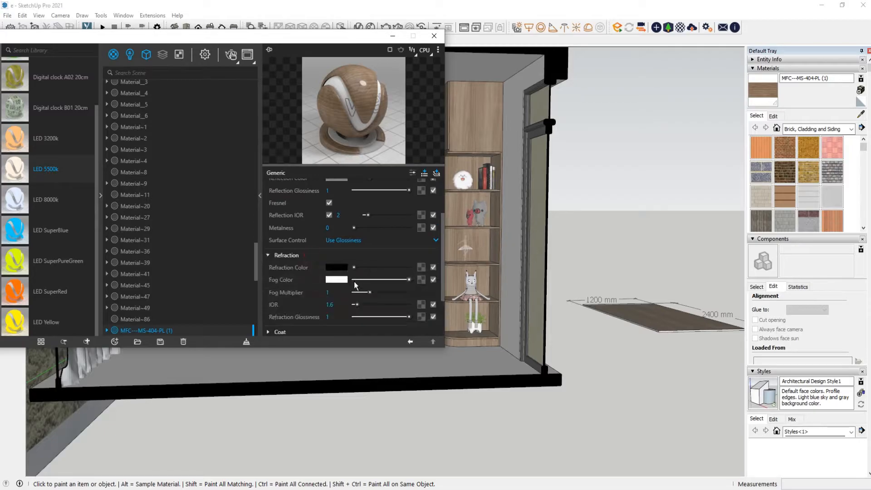
{"action": "scroll", "coordinate": [352, 284], "scroll_direction": "up", "scroll_amount": 2}
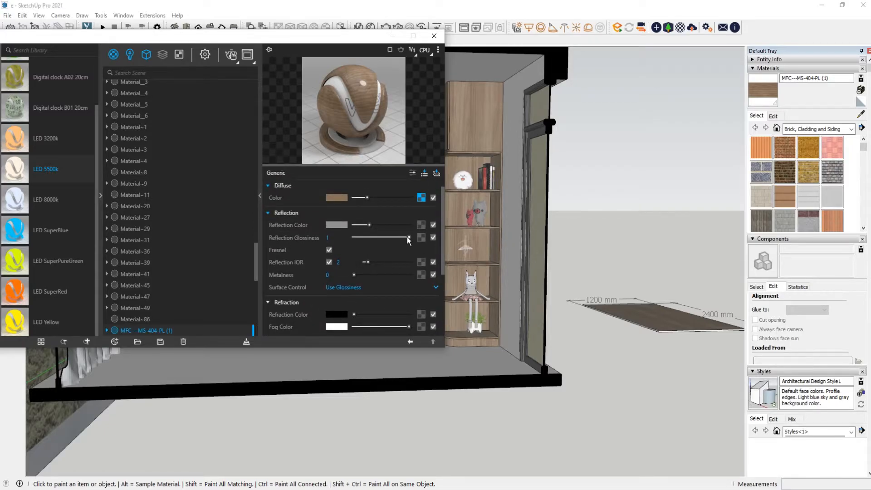
{"action": "left_click_drag", "start_coordinate": [367, 225], "coordinate": [361, 226]}
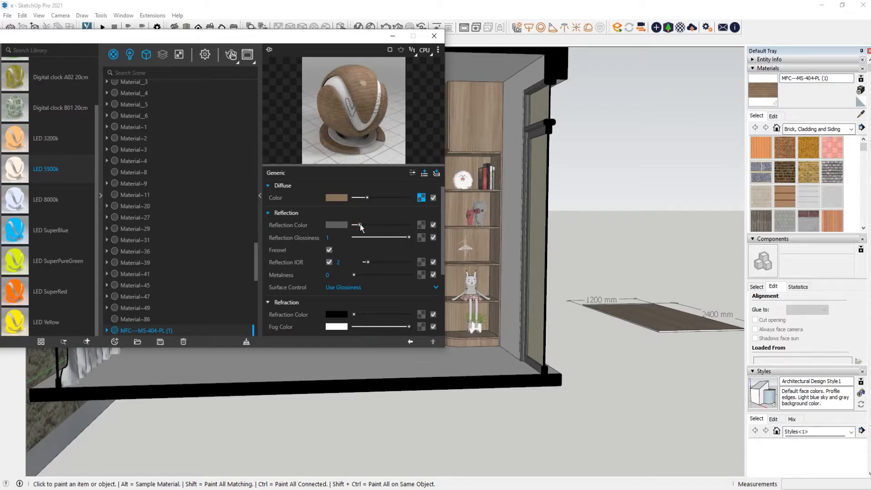
{"action": "left_click", "coordinate": [330, 263]}
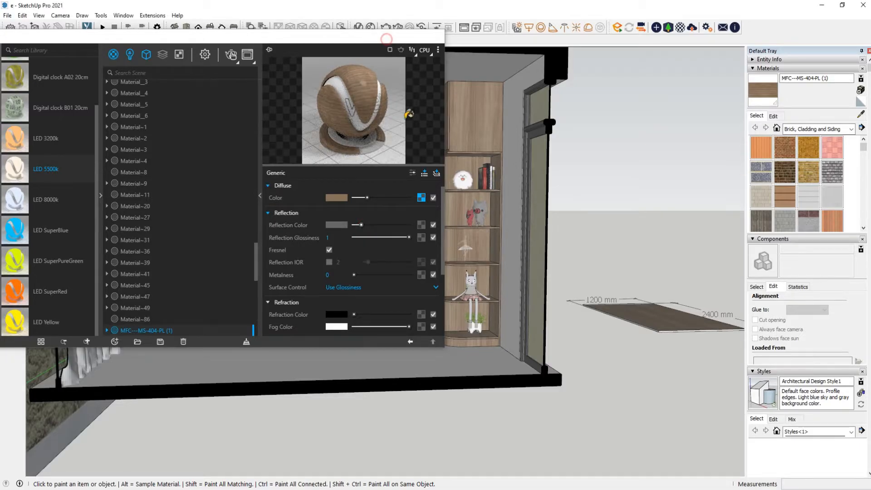
{"action": "left_click", "coordinate": [434, 36]}
- Open the bedroom's floor slab for editing and select its top face
{"action": "scroll", "coordinate": [436, 192], "scroll_direction": "up", "scroll_amount": 1}
{"action": "scroll", "coordinate": [435, 192], "scroll_direction": "down", "scroll_amount": 5}
{"action": "key", "text": "space"}
{"action": "middle_click_drag", "start_coordinate": [479, 215], "coordinate": [414, 302]}
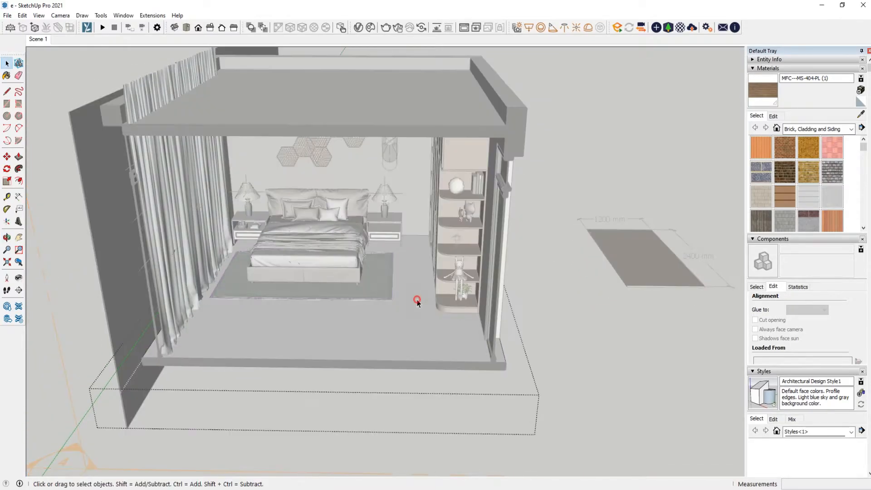
{"action": "left_click", "coordinate": [418, 310]}
{"action": "left_click", "coordinate": [420, 315]}
- Import the image 40x40 from the Music\1 folder for use as a texture
{"action": "left_click", "coordinate": [7, 15]}
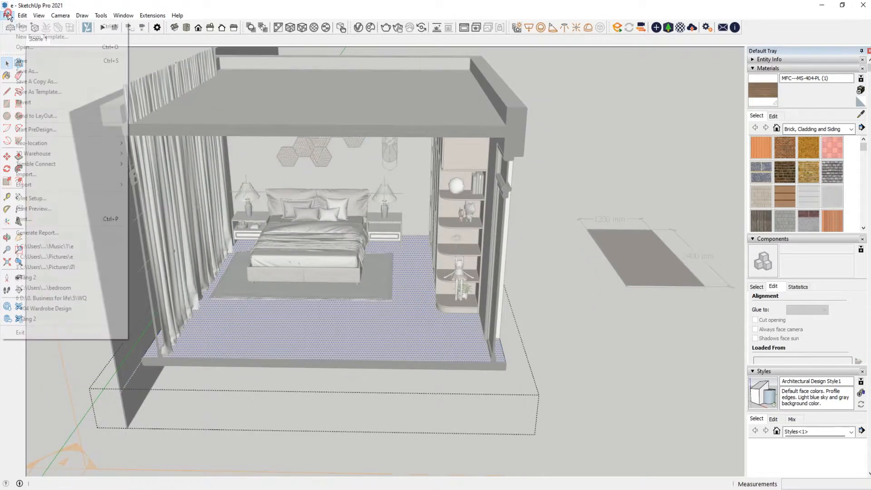
{"action": "left_click", "coordinate": [36, 175]}
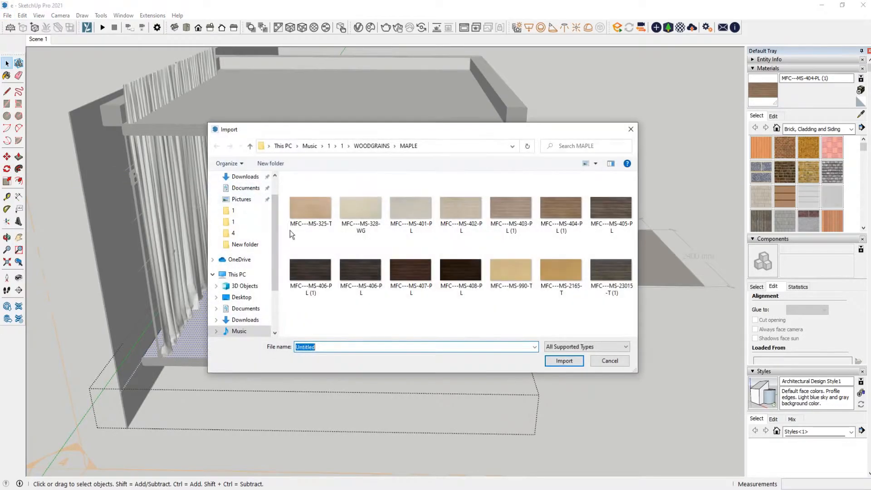
{"action": "left_click", "coordinate": [250, 147]}
{"action": "left_click", "coordinate": [250, 146]}
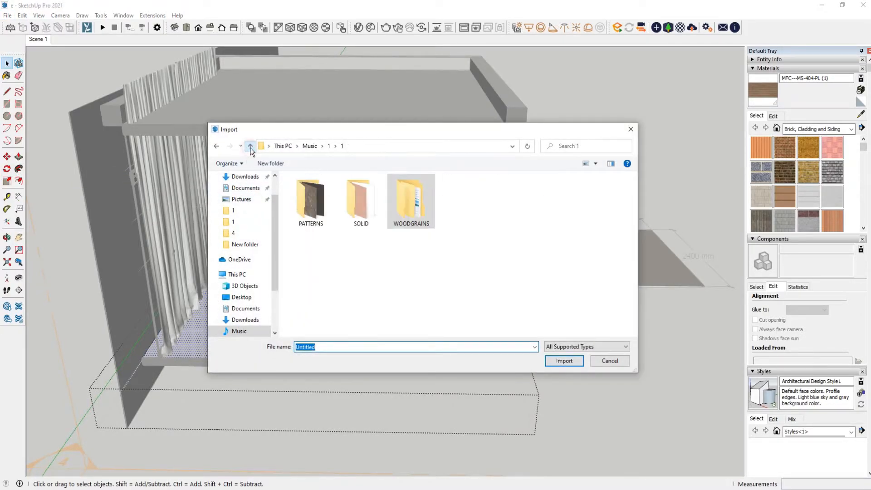
{"action": "left_click", "coordinate": [250, 146]}
{"action": "left_click", "coordinate": [353, 187]}
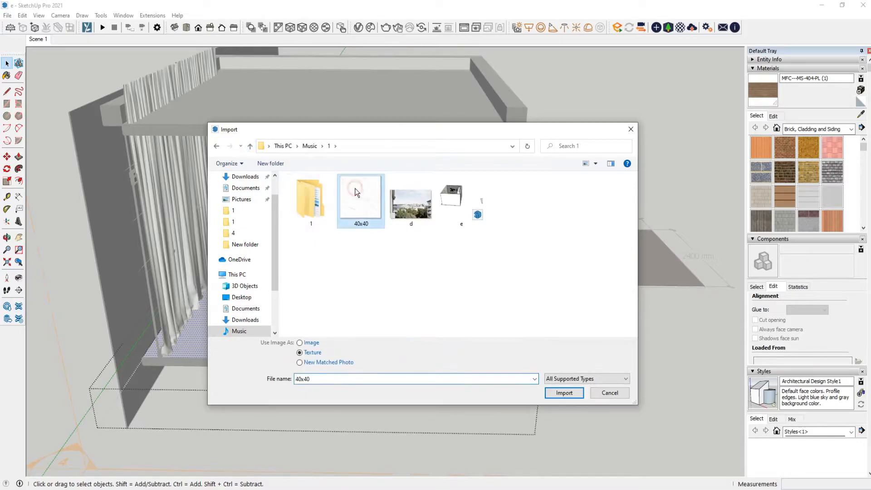
{"action": "left_click", "coordinate": [300, 353]}
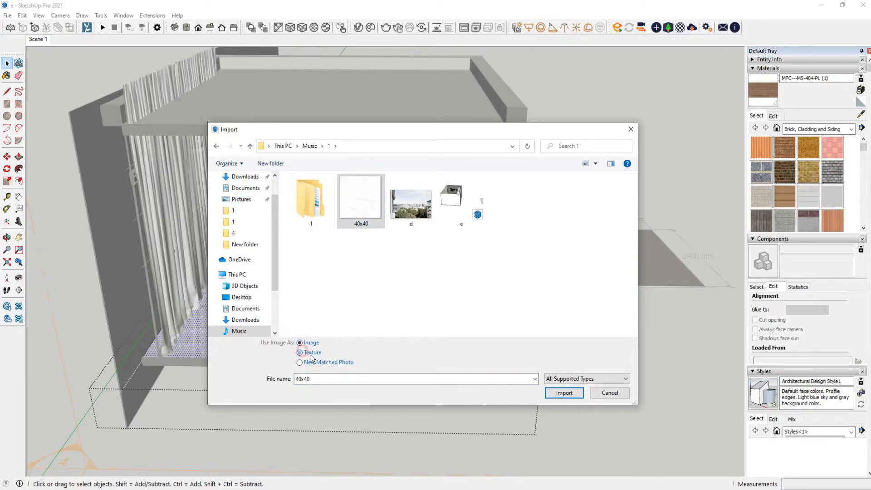
{"action": "left_click", "coordinate": [565, 378]}
{"action": "left_click", "coordinate": [567, 445]}
{"action": "left_click", "coordinate": [565, 393]}
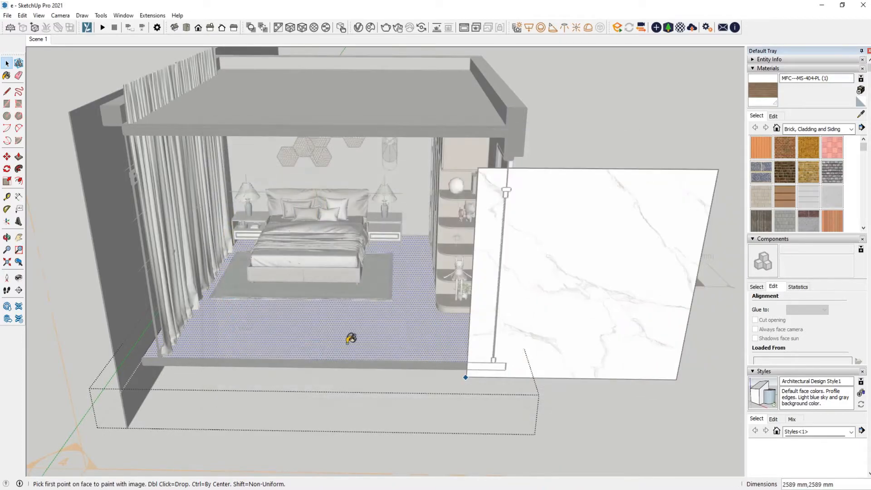
- Lay the 40x40 tile texture across the bedroom floor face
{"action": "left_click", "coordinate": [203, 344]}
{"action": "left_click", "coordinate": [381, 331]}
{"action": "mouse_move", "coordinate": [380, 331]}
{"action": "middle_mouse_down"}
{"action": "mouse_move", "coordinate": [383, 381]}
{"action": "mouse_move", "coordinate": [373, 343]}
{"action": "middle_mouse_up"}
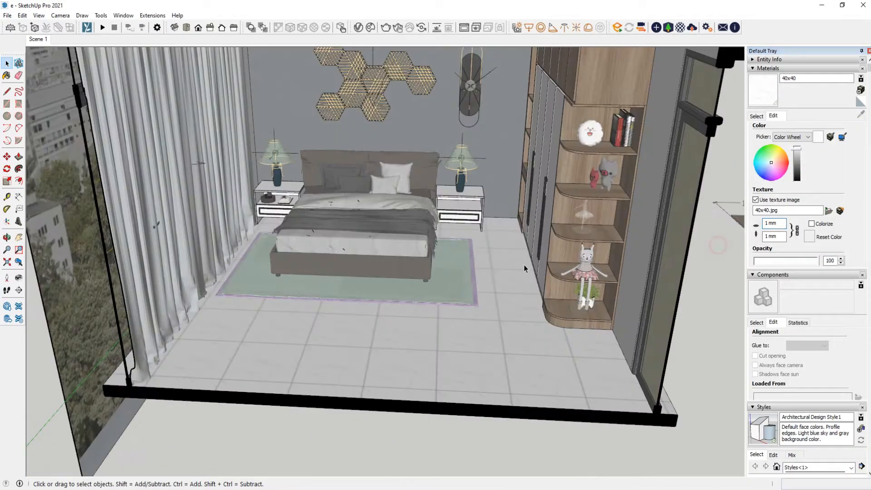
- Show the 40x40 floor material's V-Ray settings and return the Materials list to material selection for painting
{"action": "scroll", "coordinate": [409, 331], "scroll_direction": "up", "scroll_amount": 5}
{"action": "middle_click_drag", "start_coordinate": [409, 331], "coordinate": [363, 97]}
{"action": "left_click", "coordinate": [358, 27]}
{"action": "left_click_drag", "start_coordinate": [331, 43], "coordinate": [263, 41]}
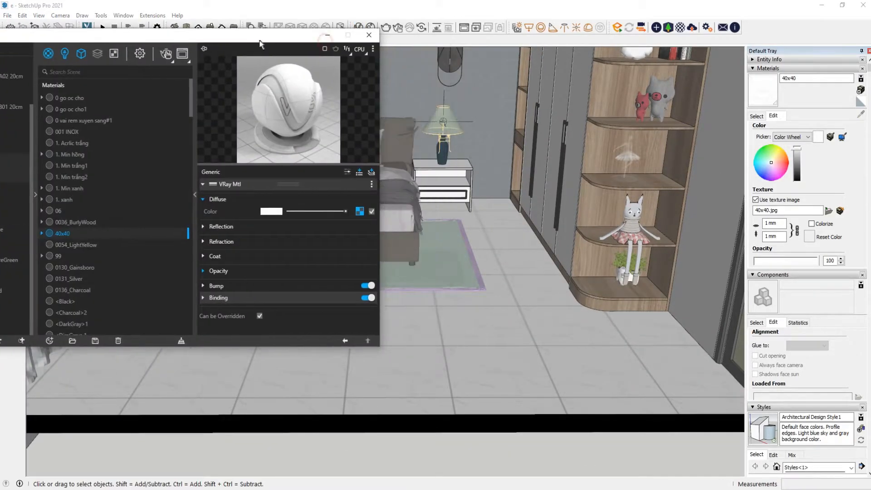
{"action": "left_click", "coordinate": [758, 116]}
{"action": "key", "text": "b"}
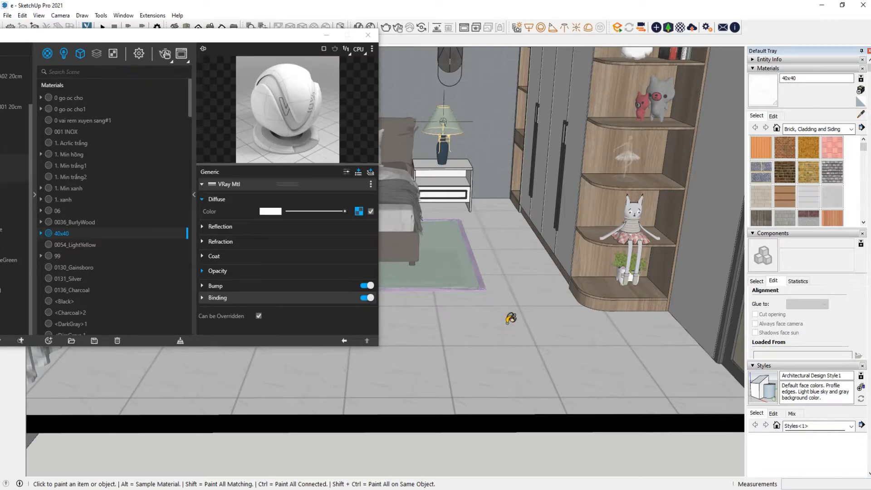
- Keep Fresnel on for the 40x40 material, set its reflection IOR to 2 and its reflection colour to mid grey
{"action": "left_click", "coordinate": [239, 229]}
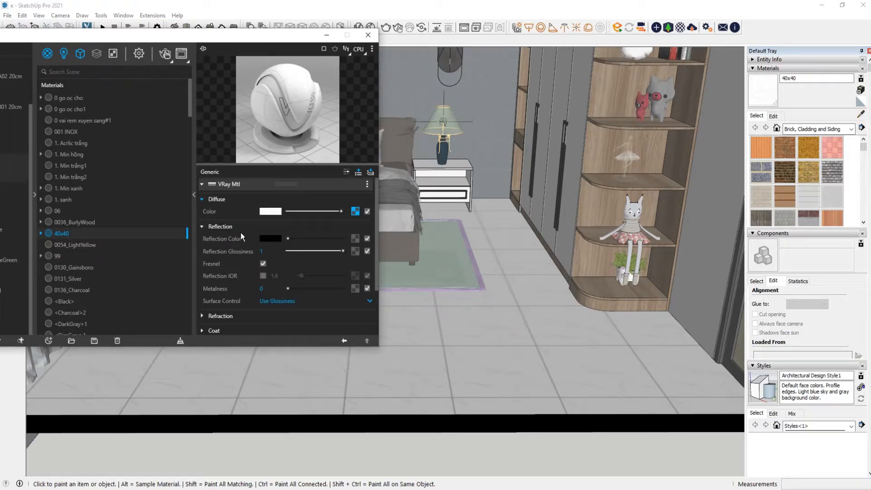
{"action": "scroll", "coordinate": [240, 232], "scroll_direction": "down", "scroll_amount": 1}
{"action": "left_click", "coordinate": [264, 249]}
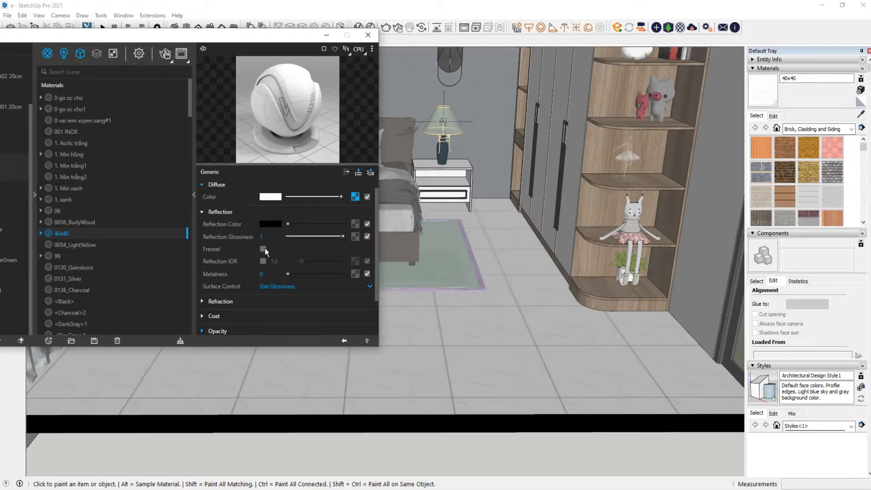
{"action": "left_click", "coordinate": [264, 249]}
{"action": "left_click_drag", "start_coordinate": [282, 262], "coordinate": [264, 264]}
{"action": "type", "text": "2"}
{"action": "left_click", "coordinate": [285, 245]}
{"action": "left_click_drag", "start_coordinate": [293, 223], "coordinate": [301, 222]}
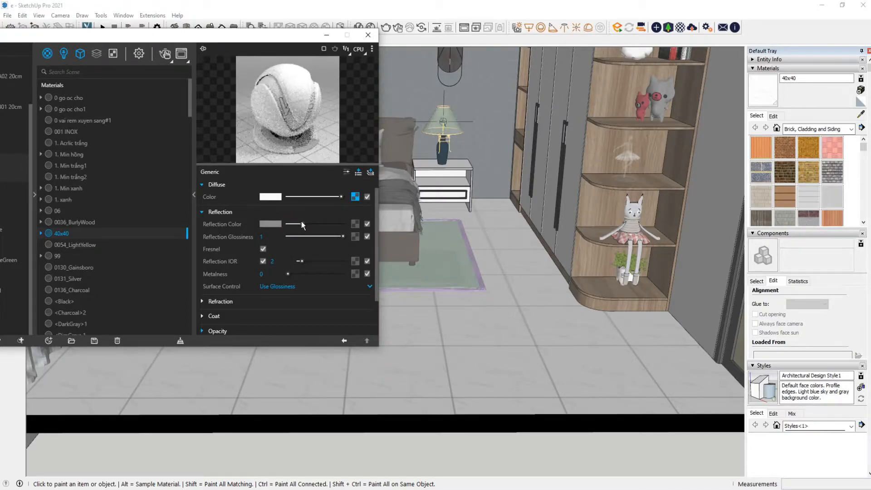
{"action": "scroll", "coordinate": [293, 225], "scroll_direction": "up", "scroll_amount": 1}
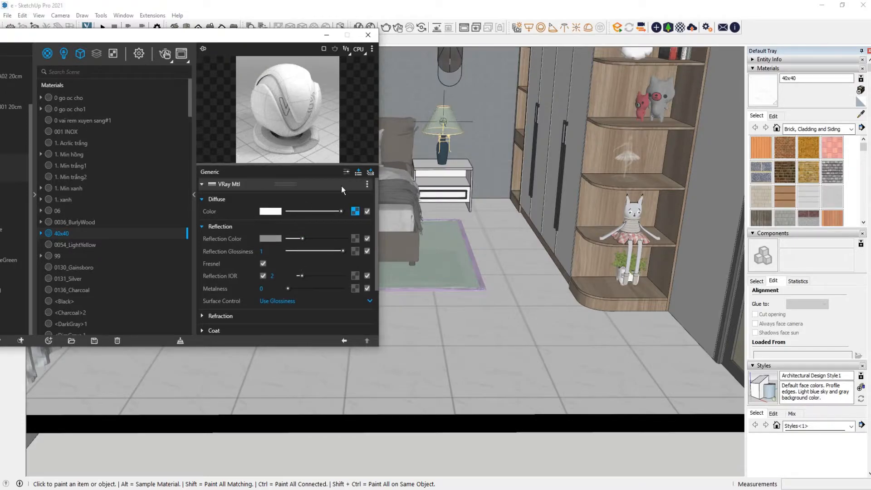
- Add a Reflective Coat layer to the 40x40 floor material and put the V-Ray settings away
{"action": "left_click", "coordinate": [371, 172]}
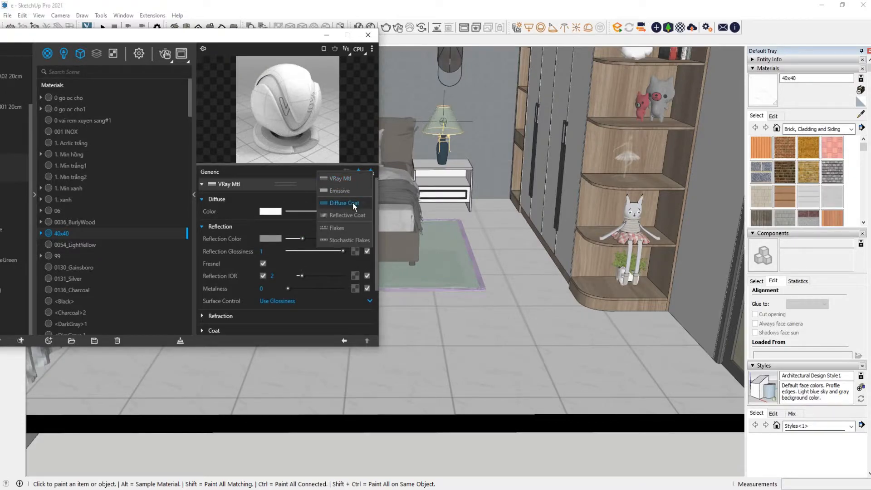
{"action": "left_click", "coordinate": [355, 216]}
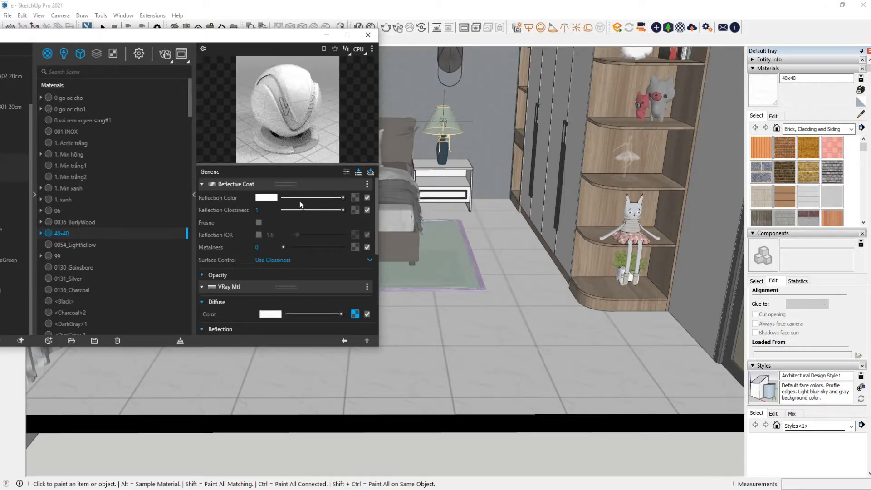
{"action": "scroll", "coordinate": [260, 252], "scroll_direction": "down", "scroll_amount": 3}
{"action": "scroll", "coordinate": [277, 245], "scroll_direction": "up", "scroll_amount": 3}
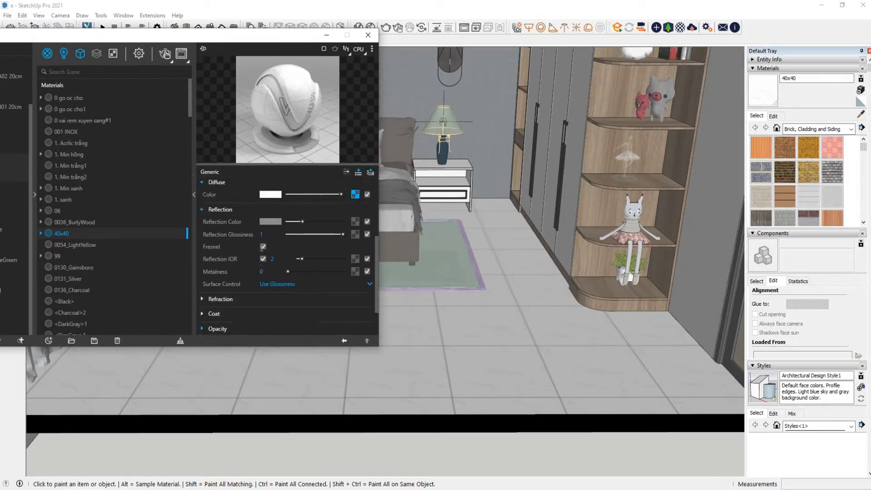
{"action": "scroll", "coordinate": [297, 240], "scroll_direction": "down", "scroll_amount": 3}
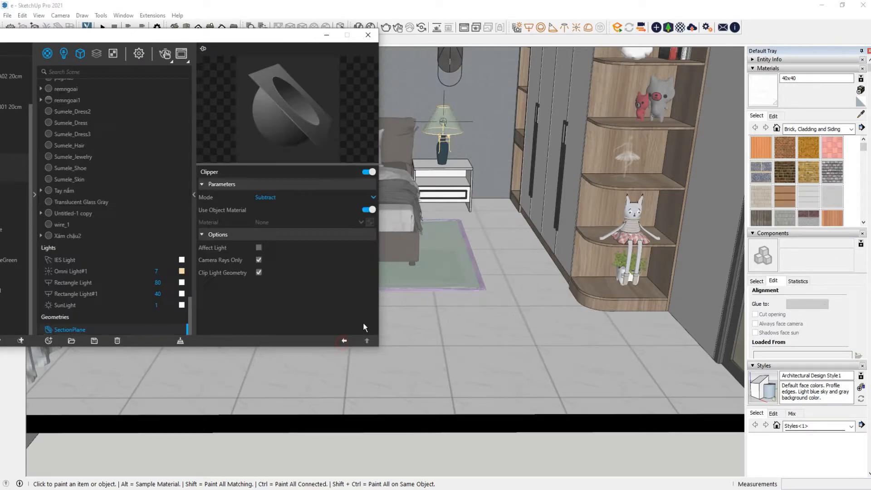
{"action": "left_click", "coordinate": [331, 35]}
- Sample the material of the gold hexagonal decor above the bed and show its V-Ray reflection settings
{"action": "scroll", "coordinate": [389, 227], "scroll_direction": "down", "scroll_amount": 3}
{"action": "mouse_move", "coordinate": [389, 228]}
{"action": "middle_mouse_down"}
{"action": "mouse_move", "coordinate": [368, 176]}
{"action": "mouse_move", "coordinate": [376, 159]}
{"action": "middle_mouse_up"}
{"action": "key", "text": "space"}
{"action": "scroll", "coordinate": [384, 124], "scroll_direction": "up", "scroll_amount": 5}
{"action": "middle_click_drag", "start_coordinate": [376, 121], "coordinate": [386, 179]}
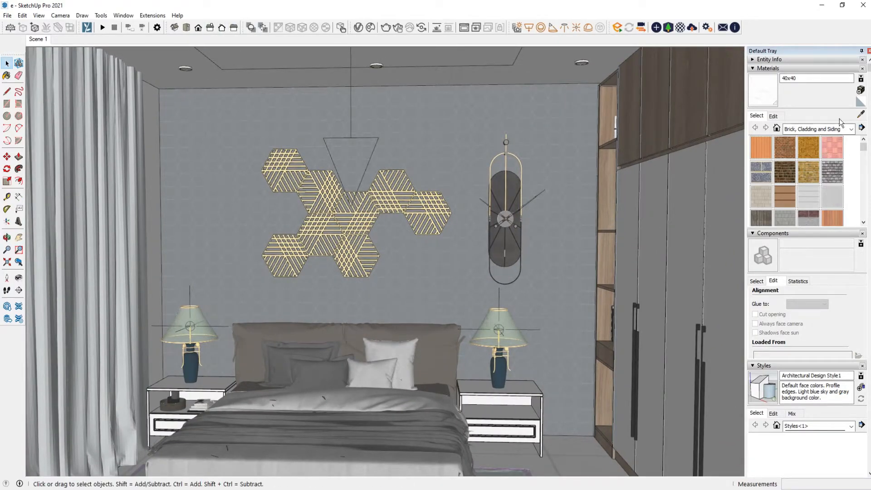
{"action": "left_click", "coordinate": [341, 28]}
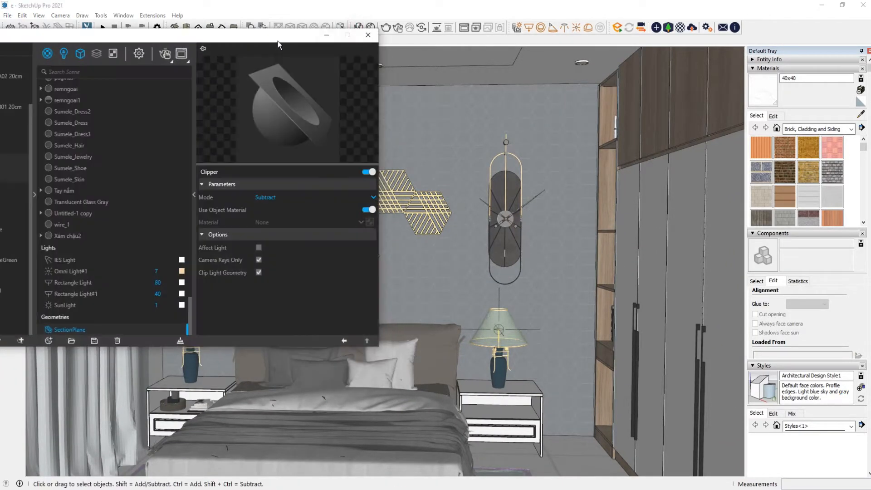
{"action": "left_click", "coordinate": [194, 195]}
{"action": "mouse_move", "coordinate": [81, 36]}
{"action": "left_mouse_down"}
{"action": "mouse_move", "coordinate": [203, 49]}
{"action": "mouse_move", "coordinate": [112, 69]}
{"action": "left_mouse_up"}
{"action": "key", "text": "b"}
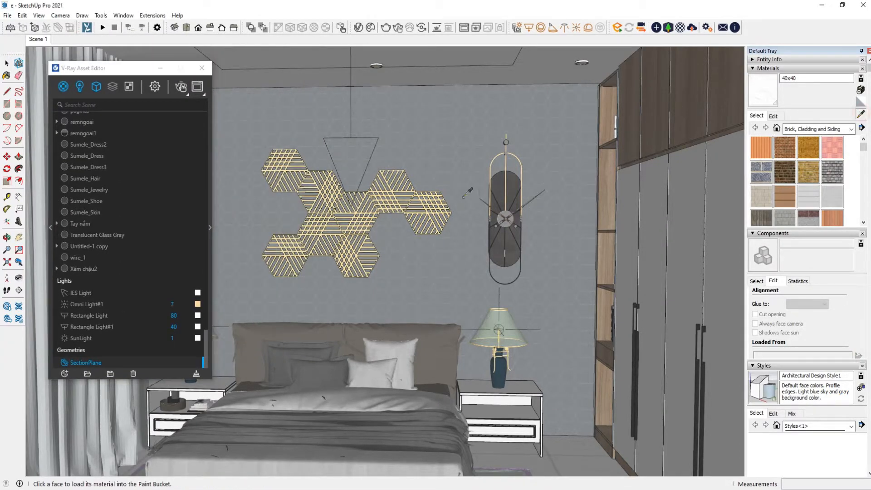
{"action": "left_click", "coordinate": [413, 197], "text": "alt"}
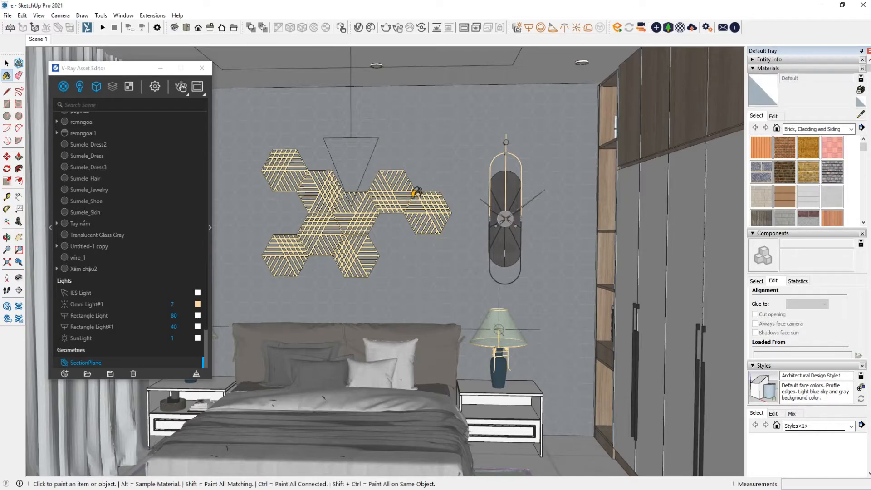
{"action": "left_click", "coordinate": [210, 227]}
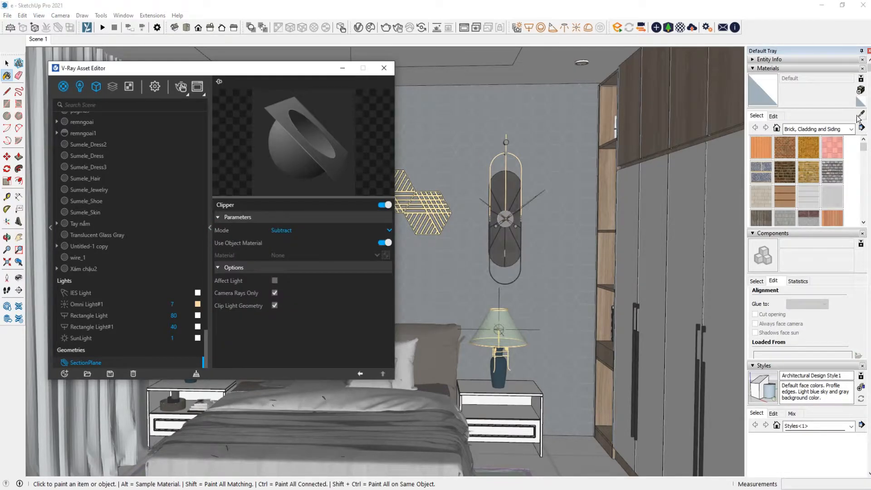
{"action": "scroll", "coordinate": [436, 207], "scroll_direction": "up", "scroll_amount": 5, "text": "alt"}
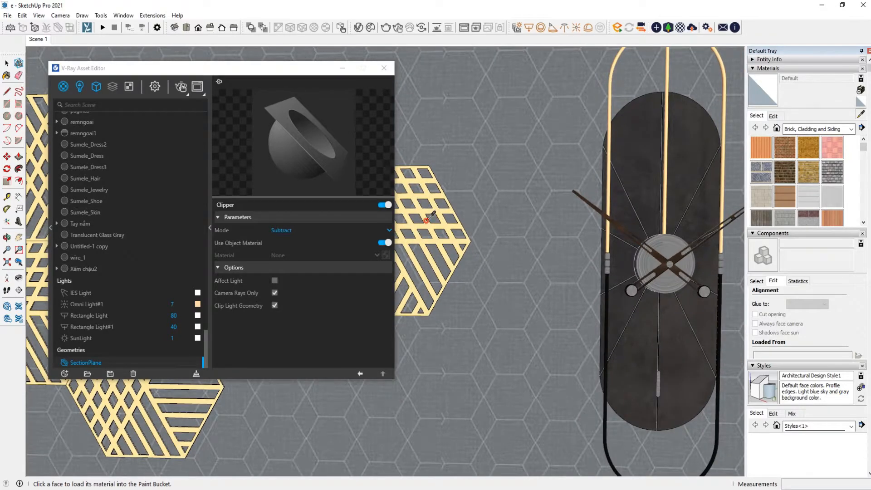
{"action": "left_click", "coordinate": [426, 221], "text": "alt"}
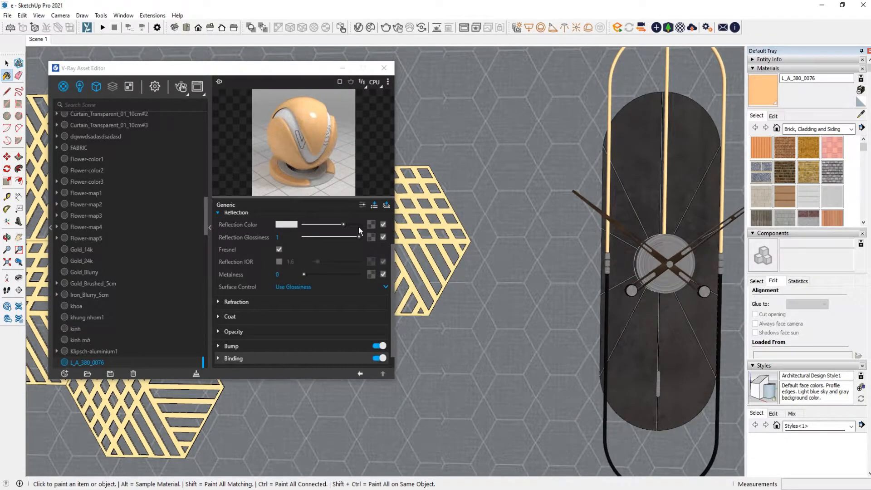
- Return to the Scene 1 view, run a V-Ray render of the bedroom and close the frame buffer
{"action": "scroll", "coordinate": [518, 200], "scroll_direction": "down", "scroll_amount": 5}
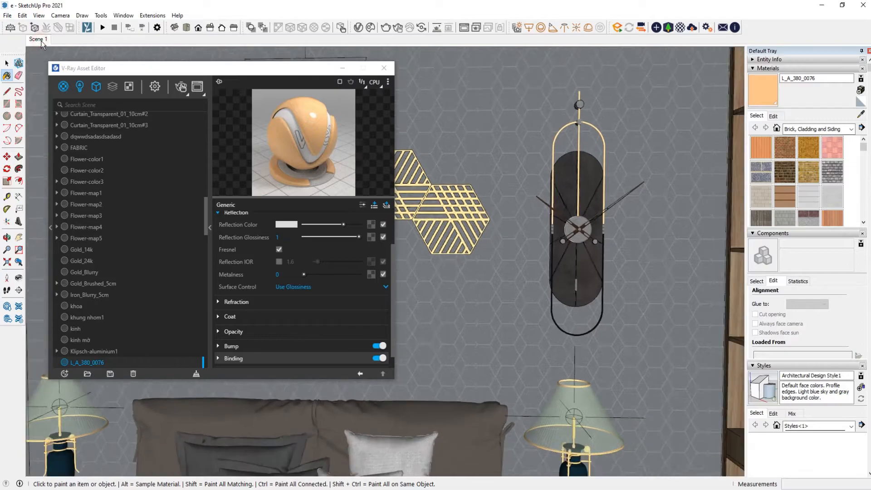
{"action": "left_click", "coordinate": [40, 39]}
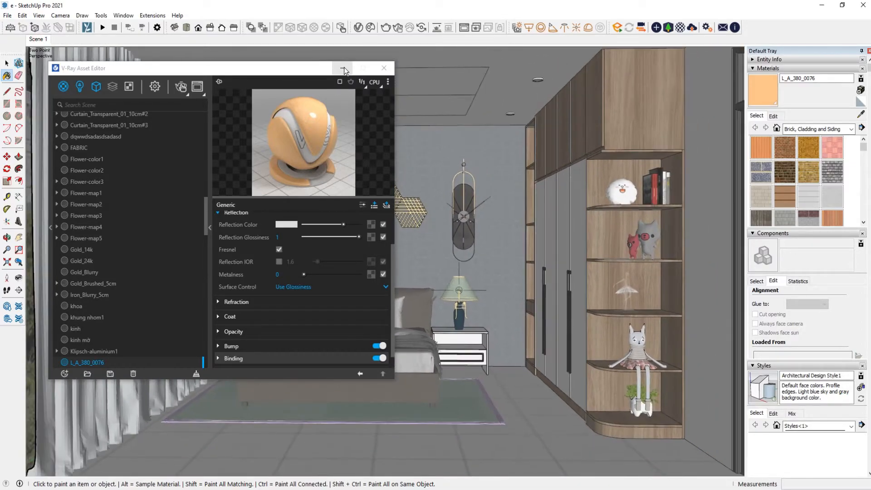
{"action": "left_click", "coordinate": [343, 68]}
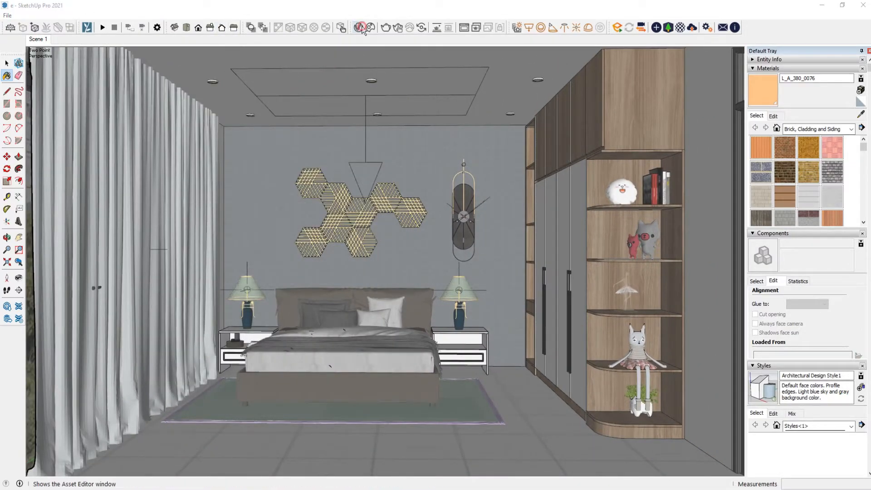
{"action": "left_click", "coordinate": [360, 28]}
{"action": "left_click", "coordinate": [184, 87]}
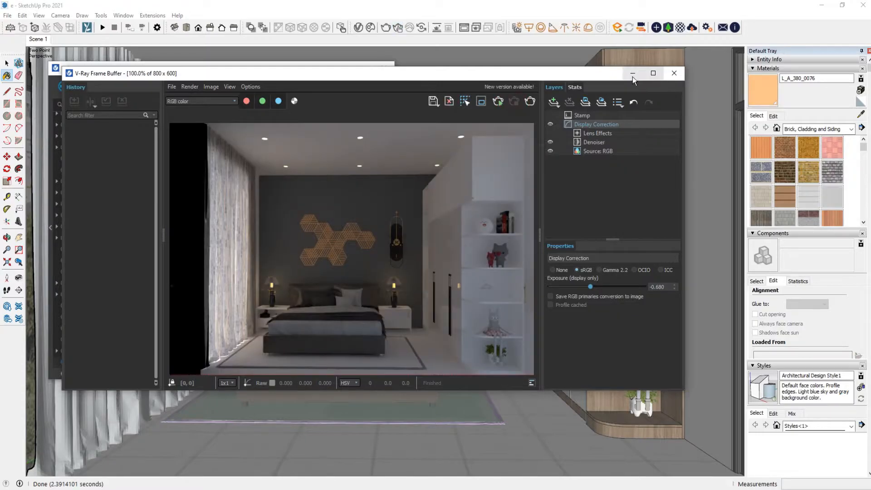
{"action": "left_click", "coordinate": [675, 73]}
- Sample the green rug's material under the bed to show its V-Ray settings
{"action": "left_click_drag", "start_coordinate": [203, 69], "coordinate": [75, 67]}
{"action": "mouse_move", "coordinate": [481, 334]}
{"action": "middle_mouse_down", "text": "shift"}
{"action": "mouse_move", "coordinate": [545, 321]}
{"action": "mouse_move", "coordinate": [569, 339]}
{"action": "mouse_move", "coordinate": [602, 338]}
{"action": "middle_mouse_up", "text": "shift"}
{"action": "key", "text": "space"}
{"action": "scroll", "coordinate": [547, 350], "scroll_direction": "up", "scroll_amount": 2}
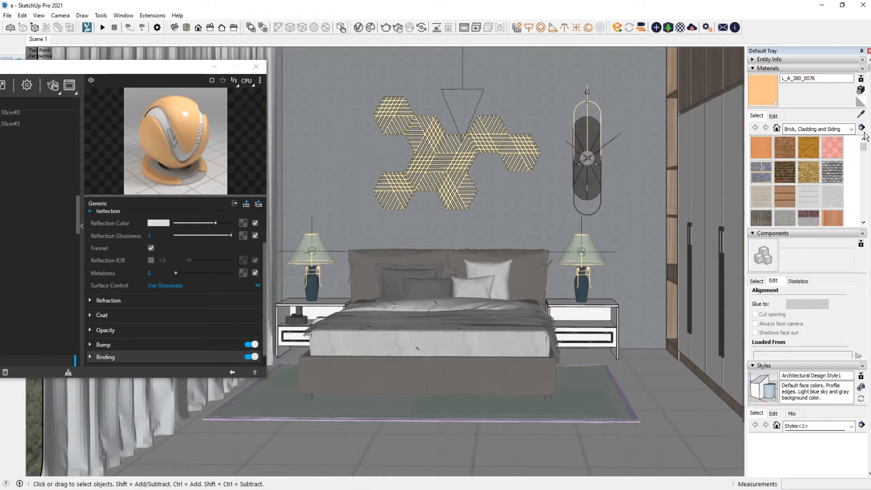
{"action": "key", "text": "b"}
{"action": "left_click", "coordinate": [586, 385], "text": "alt"}
{"action": "key", "text": "space"}
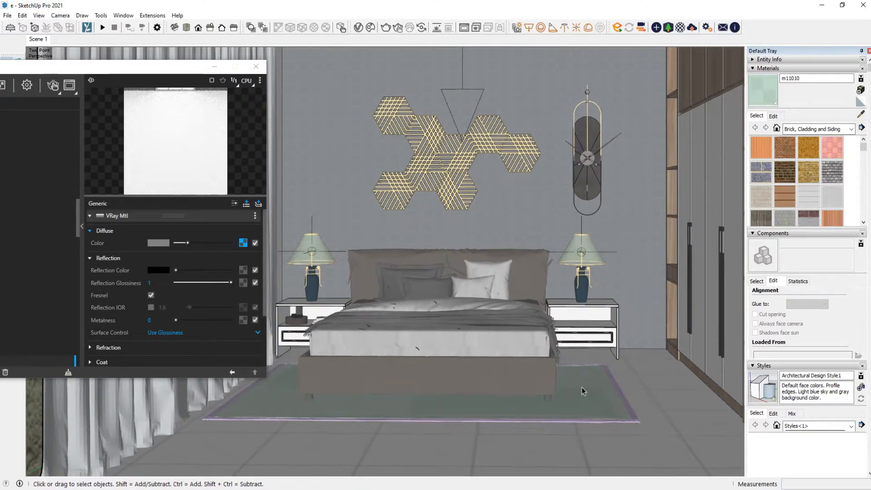
- Open the nested rug group for editing, select the rug geometry and move the V-Ray Asset Editor clear of it
{"action": "double_click", "coordinate": [583, 389]}
{"action": "double_click", "coordinate": [582, 389]}
{"action": "left_click", "coordinate": [582, 389]}
{"action": "left_click_drag", "start_coordinate": [139, 70], "coordinate": [585, 67]}
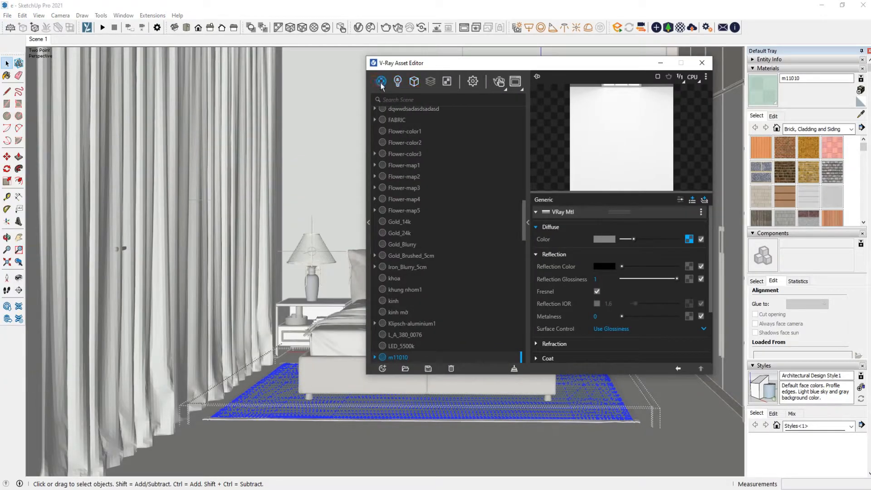
- Apply the Fabric A01 20cm material from the V-Ray Fabric library to the selected rug, and leave the rug group
{"action": "left_click", "coordinate": [368, 222]}
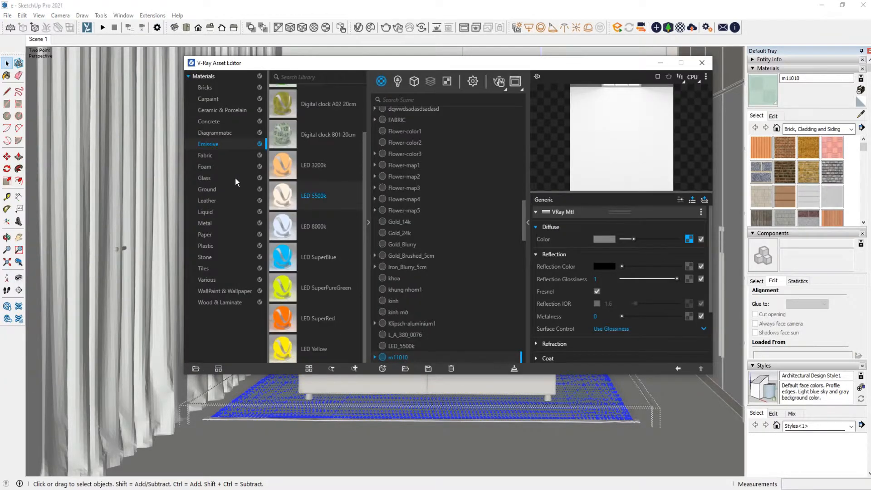
{"action": "left_click", "coordinate": [211, 154]}
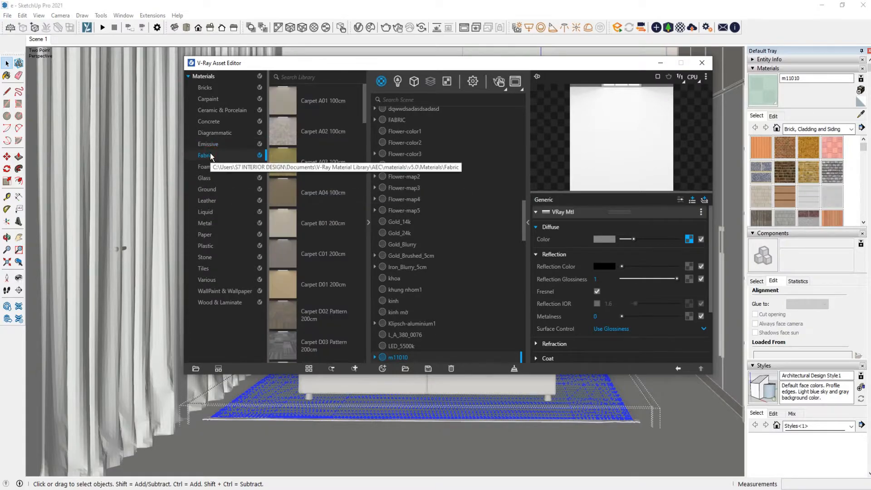
{"action": "scroll", "coordinate": [295, 181], "scroll_direction": "down", "scroll_amount": 5}
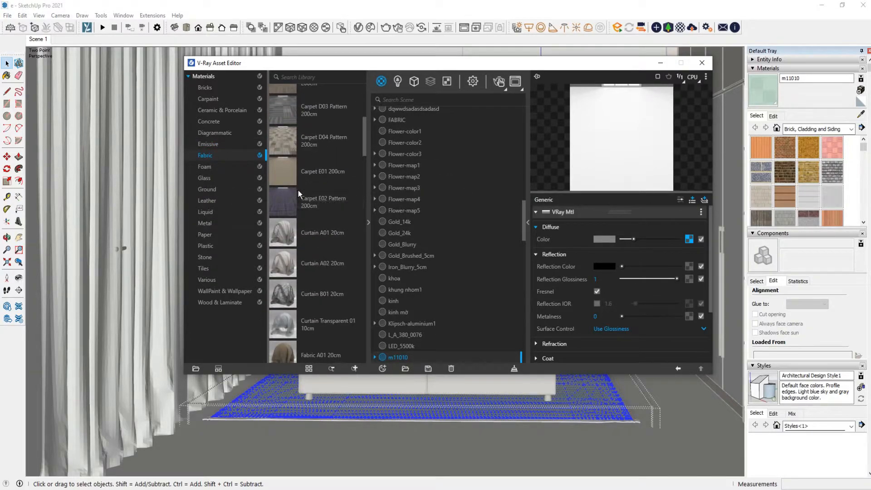
{"action": "scroll", "coordinate": [304, 193], "scroll_direction": "down", "scroll_amount": 3}
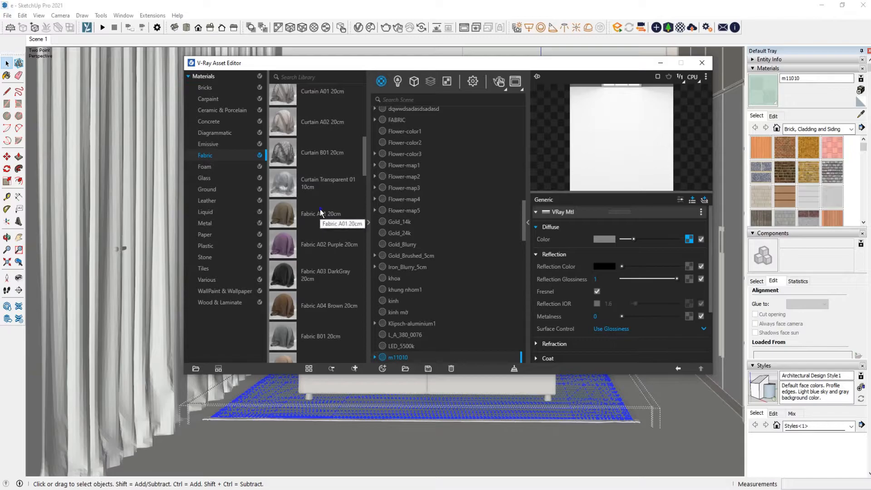
{"action": "right_click", "coordinate": [320, 212]}
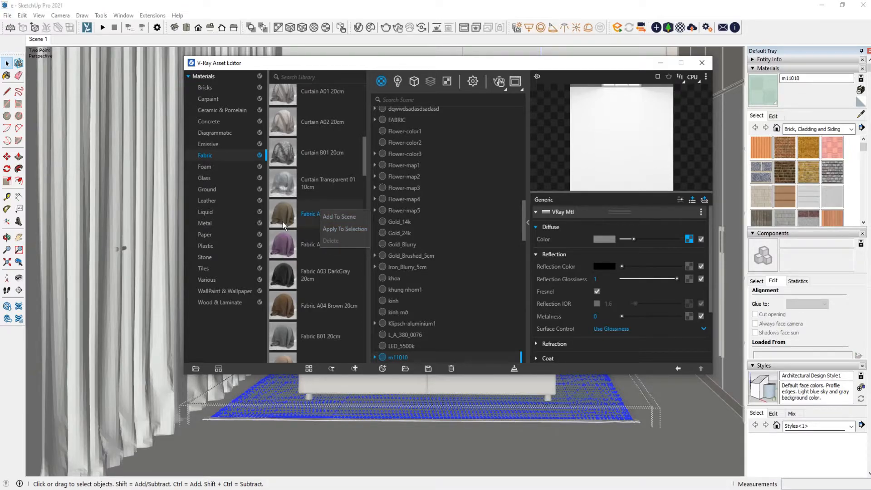
{"action": "left_click", "coordinate": [340, 217]}
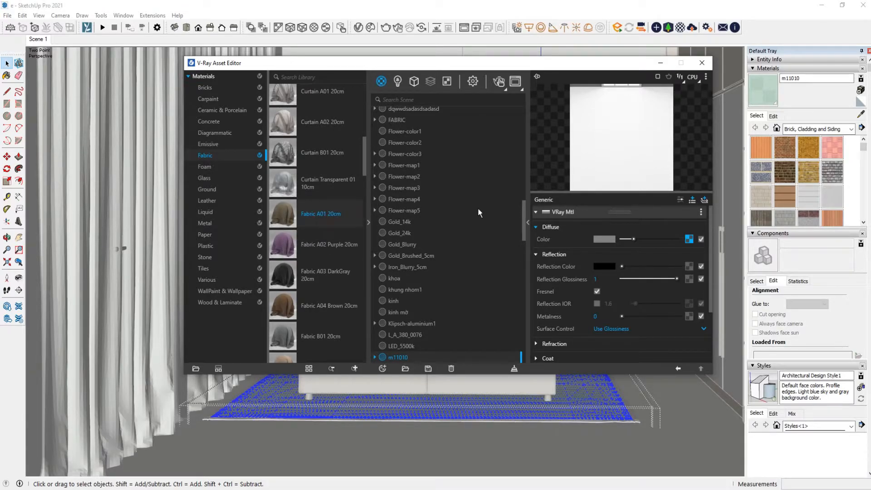
{"action": "left_click", "coordinate": [660, 62]}
{"action": "middle_click_drag", "start_coordinate": [420, 326], "coordinate": [424, 380]}
{"action": "key", "text": "Escape"}
{"action": "key", "text": "Escape"}
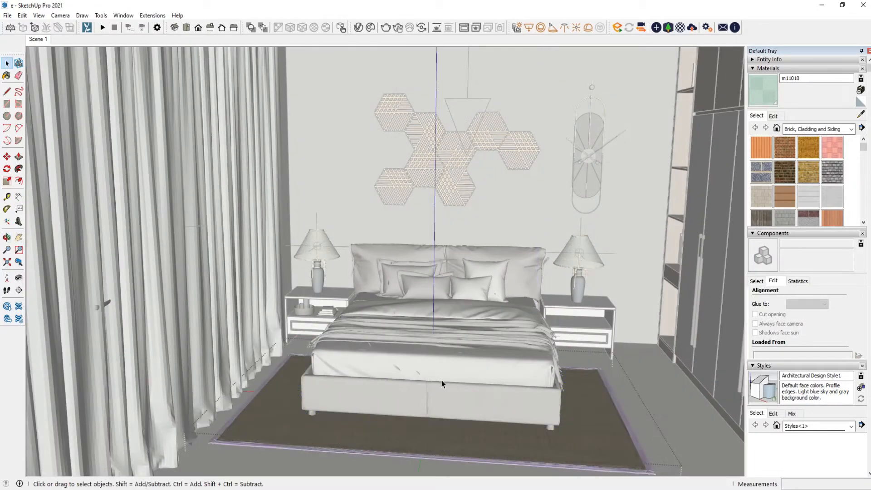
{"action": "key", "text": "Escape"}
- Examine the rug's fabric texture beside the bed and tiled floor from closer and wider viewpoints
{"action": "middle_click_drag", "start_coordinate": [488, 388], "coordinate": [393, 329]}
{"action": "middle_click_drag", "start_coordinate": [393, 329], "coordinate": [461, 427], "text": "shift"}
{"action": "scroll", "coordinate": [461, 427], "scroll_direction": "up", "scroll_amount": 1}
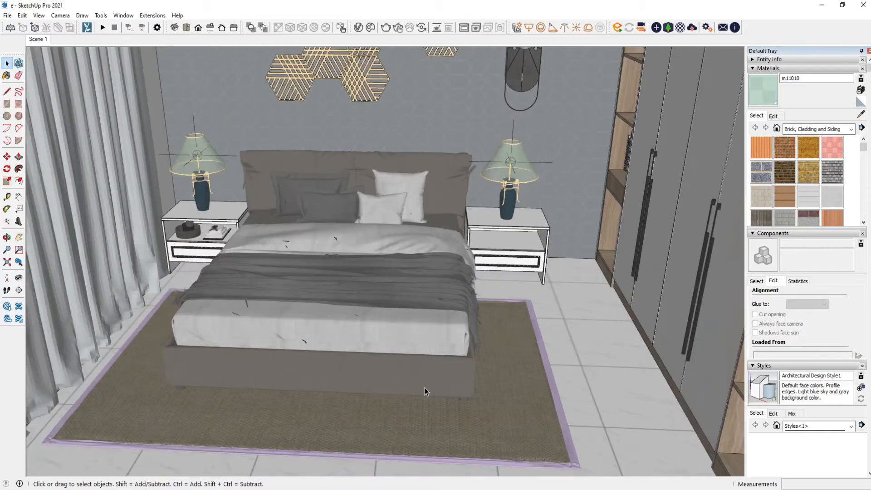
{"action": "scroll", "coordinate": [426, 388], "scroll_direction": "down", "scroll_amount": 2}
{"action": "middle_click_drag", "start_coordinate": [426, 389], "coordinate": [390, 344], "text": "shift"}
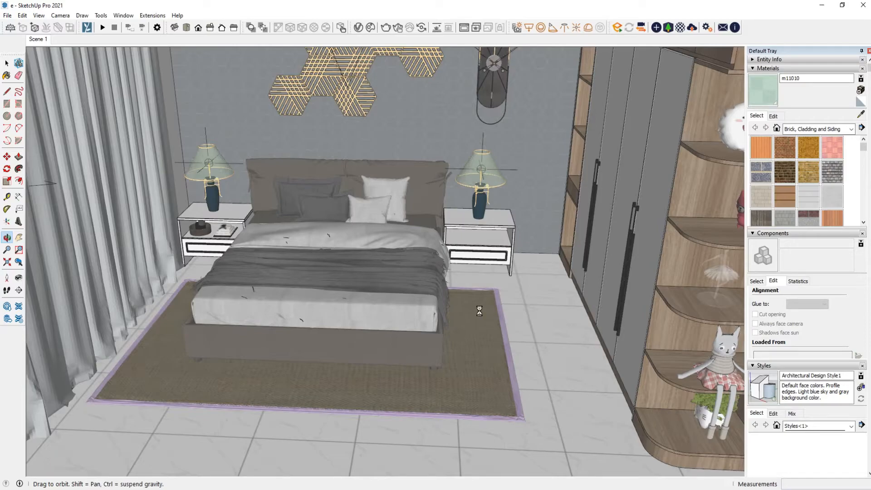
{"action": "scroll", "coordinate": [479, 311], "scroll_direction": "down", "scroll_amount": 3}
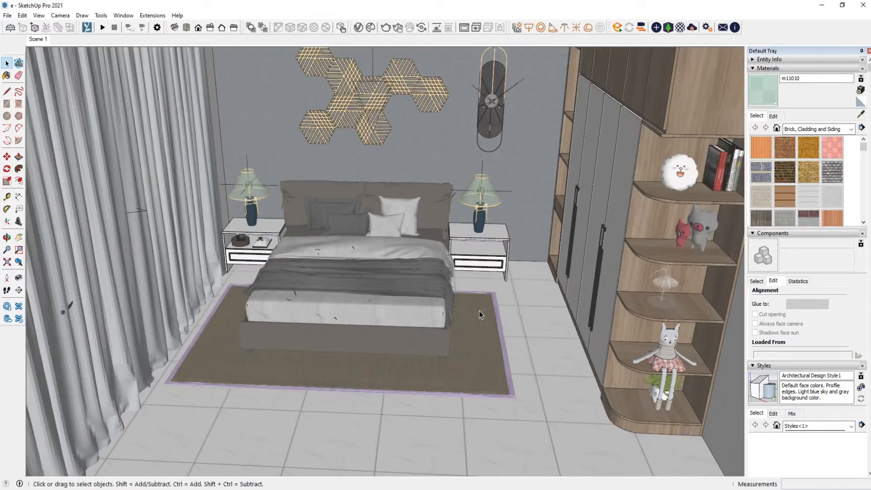
{"action": "middle_click_drag", "start_coordinate": [461, 343], "coordinate": [459, 262]}
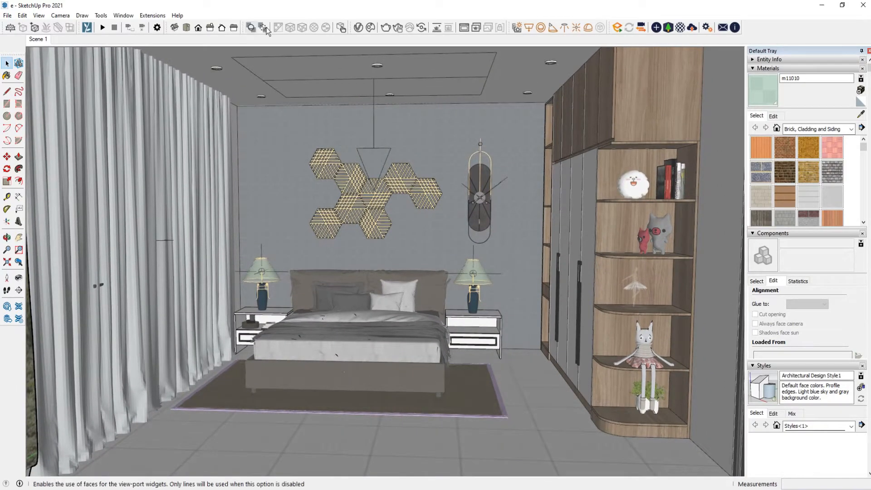
- Sample the grey wall behind the bed, leave its Reflection IOR override off and set its reflection colour to mid grey
{"action": "left_click", "coordinate": [359, 28]}
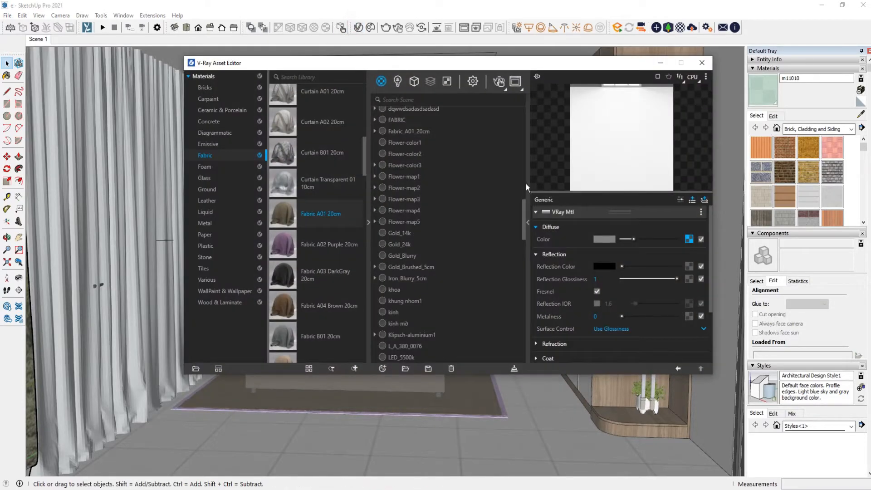
{"action": "mouse_move", "coordinate": [490, 63]}
{"action": "left_mouse_down"}
{"action": "mouse_move", "coordinate": [216, 64]}
{"action": "mouse_move", "coordinate": [225, 55]}
{"action": "left_mouse_up"}
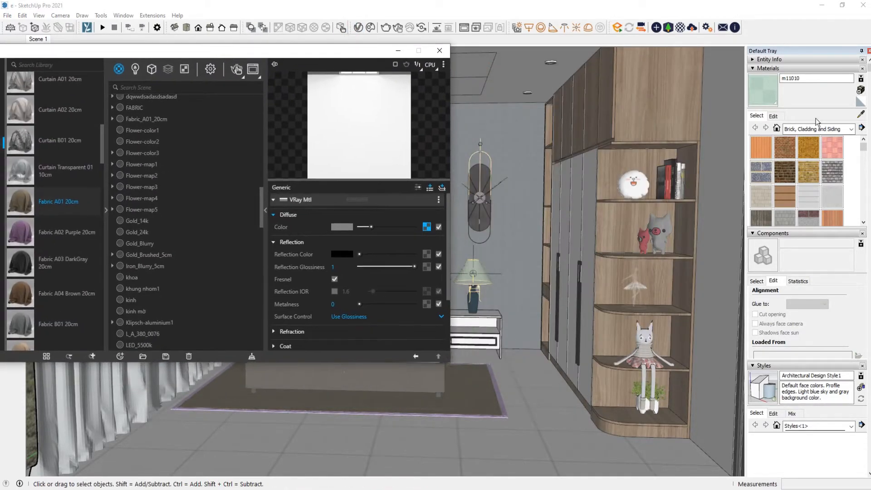
{"action": "left_click", "coordinate": [861, 114]}
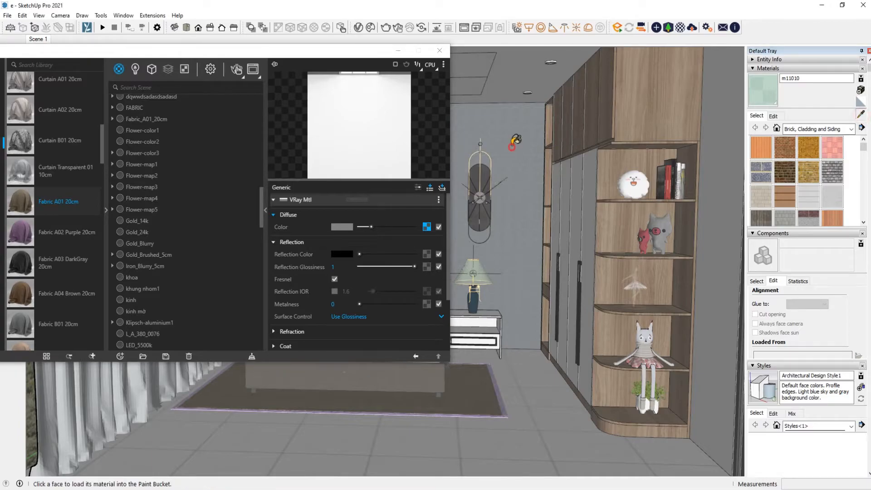
{"action": "left_click", "coordinate": [514, 144]}
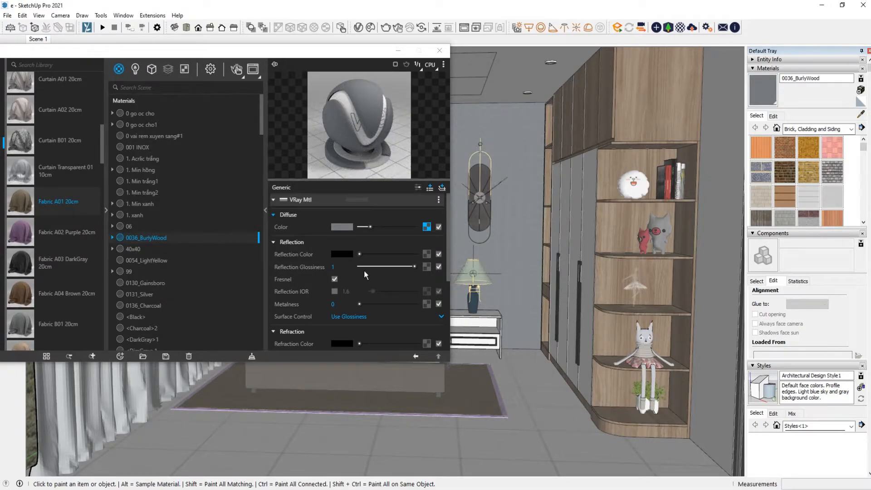
{"action": "left_click", "coordinate": [335, 291]}
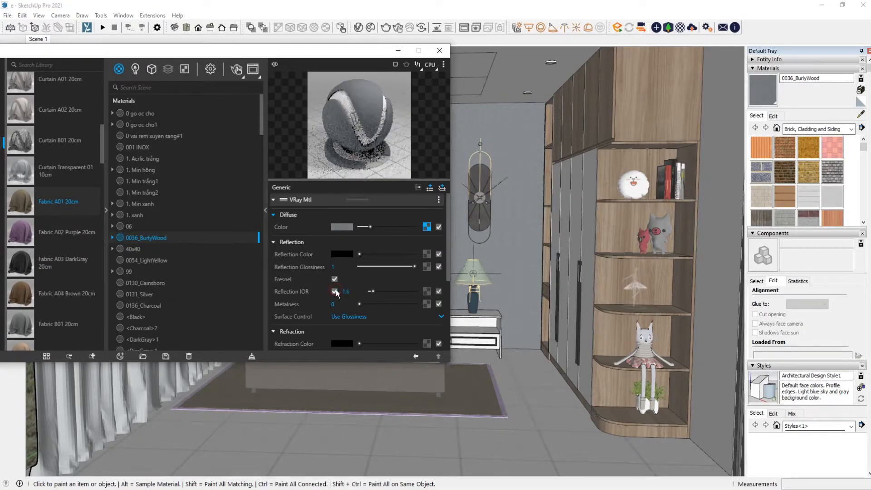
{"action": "left_click", "coordinate": [336, 291]}
{"action": "left_click_drag", "start_coordinate": [359, 254], "coordinate": [369, 255]}
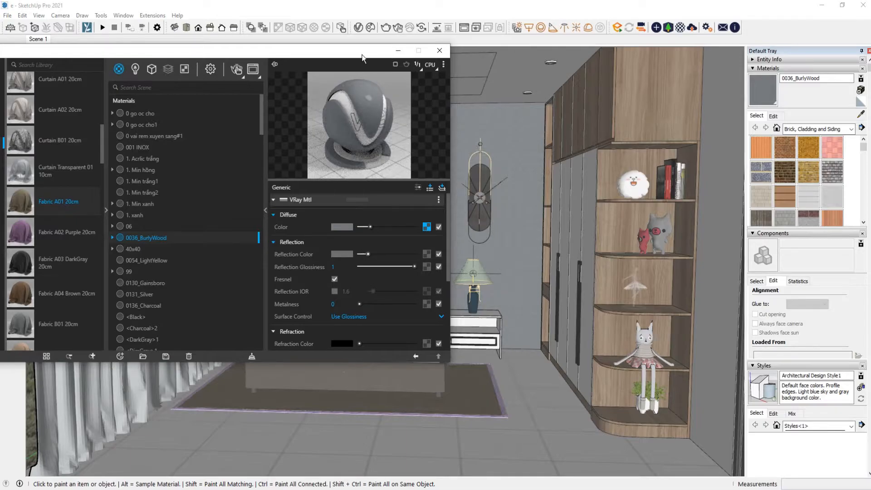
- Sample the mattress material on the bed and open the bitmap nested in its diffuse colour correction
{"action": "left_click_drag", "start_coordinate": [357, 56], "coordinate": [262, 52]}
{"action": "scroll", "coordinate": [495, 264], "scroll_direction": "up", "scroll_amount": 4}
{"action": "middle_click_drag", "start_coordinate": [476, 298], "coordinate": [478, 260]}
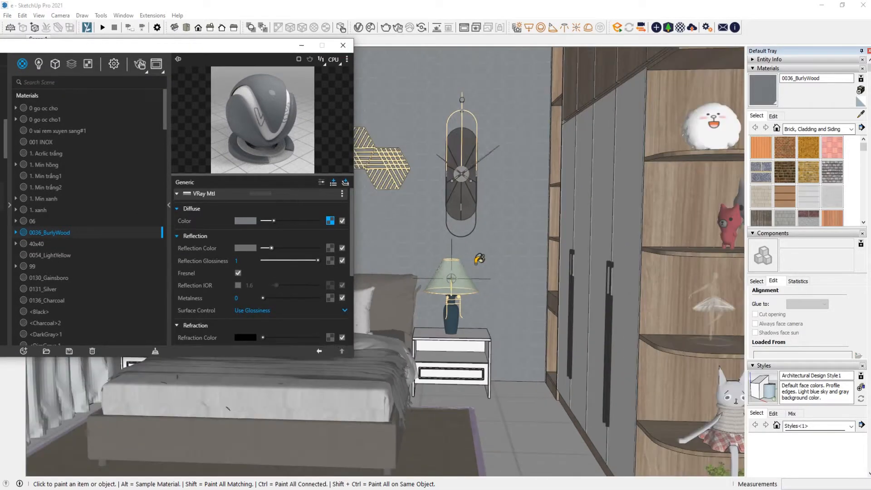
{"action": "scroll", "coordinate": [477, 262], "scroll_direction": "down", "scroll_amount": 3}
{"action": "middle_click_drag", "start_coordinate": [522, 306], "coordinate": [603, 287]}
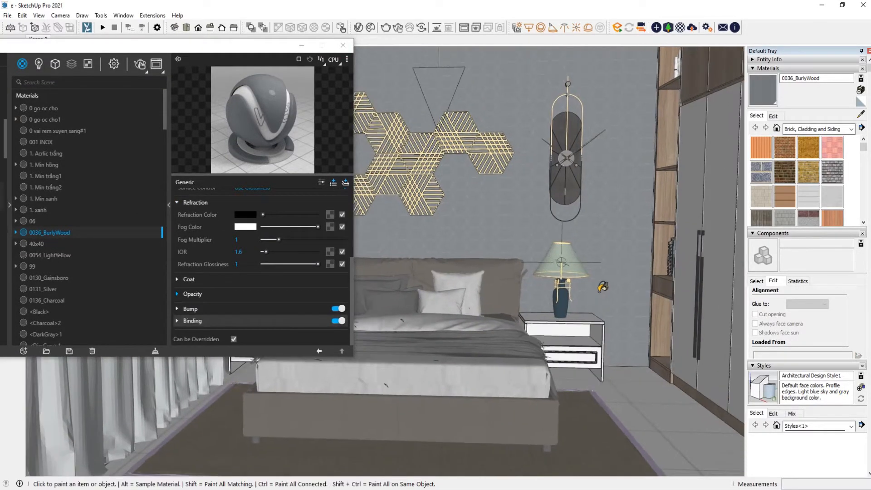
{"action": "left_click", "coordinate": [862, 115]}
{"action": "left_click", "coordinate": [525, 383]}
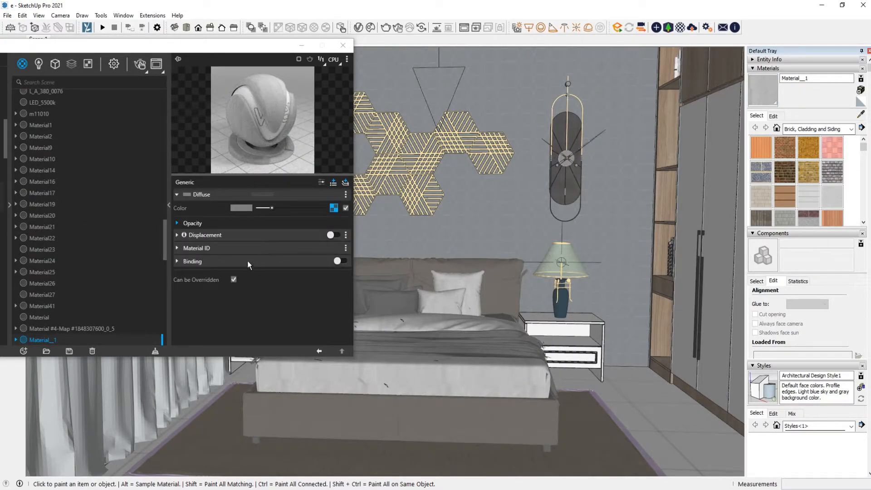
{"action": "left_click", "coordinate": [334, 208]}
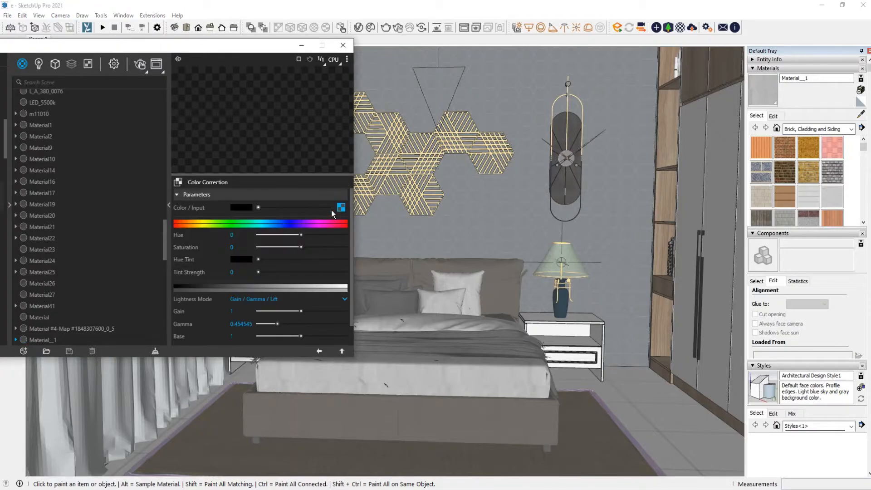
{"action": "left_click", "coordinate": [341, 208]}
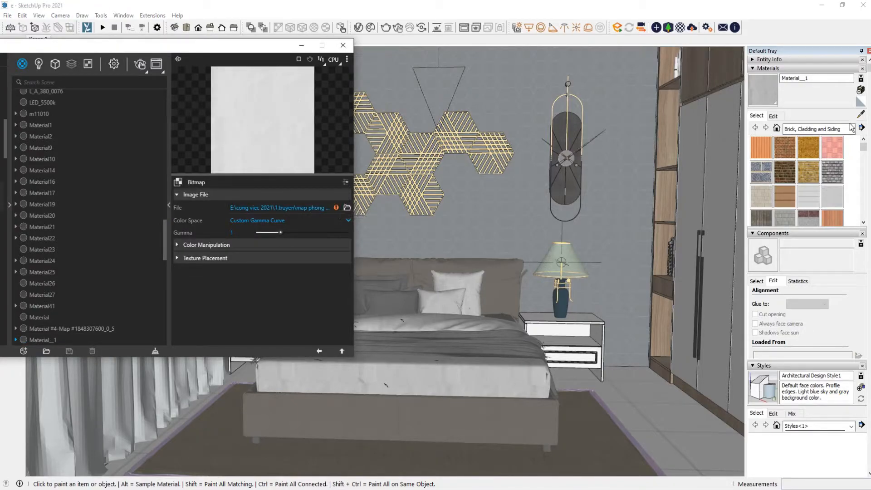
- Open the mattress texture tkan_b.jpg in the external image viewer, save a copy of it and close the viewer
{"action": "left_click", "coordinate": [774, 115]}
{"action": "left_click", "coordinate": [841, 211]}
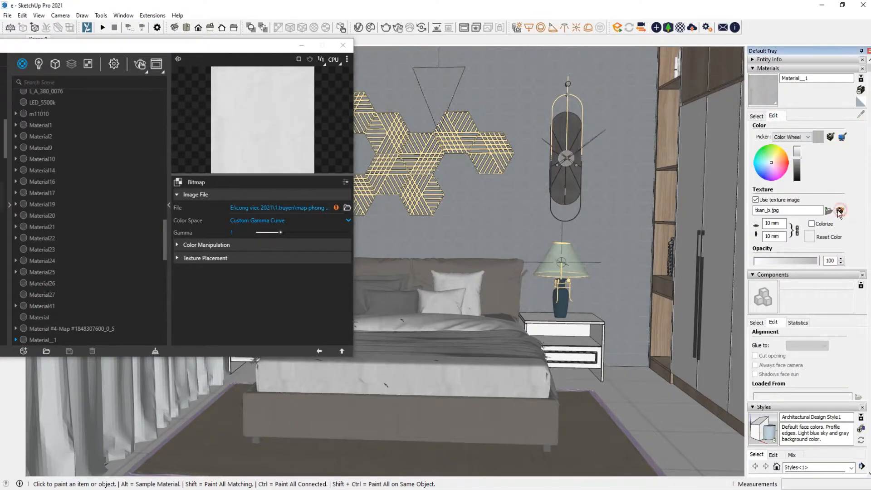
{"action": "right_click", "coordinate": [437, 168]}
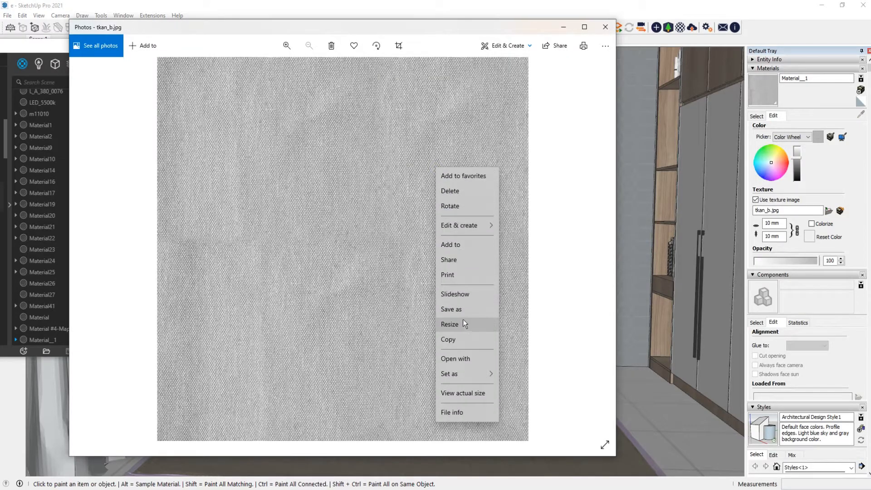
{"action": "left_click", "coordinate": [463, 310]}
{"action": "left_click", "coordinate": [424, 259]}
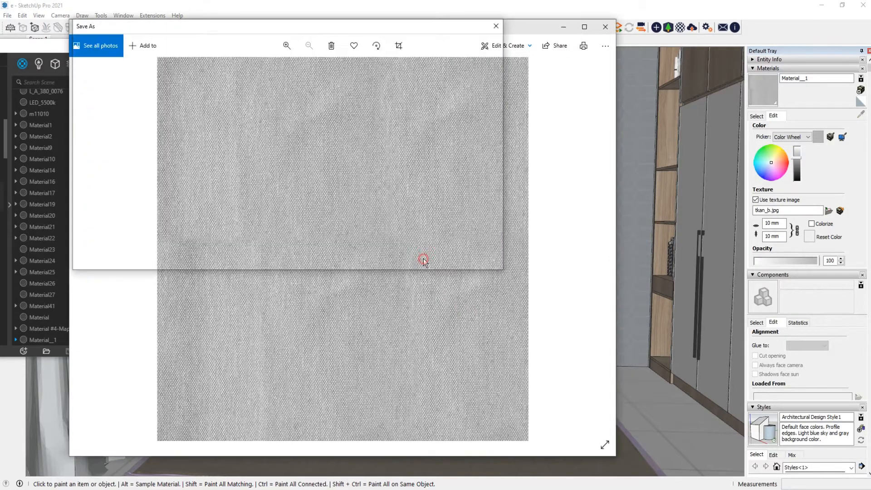
{"action": "left_click", "coordinate": [606, 27]}
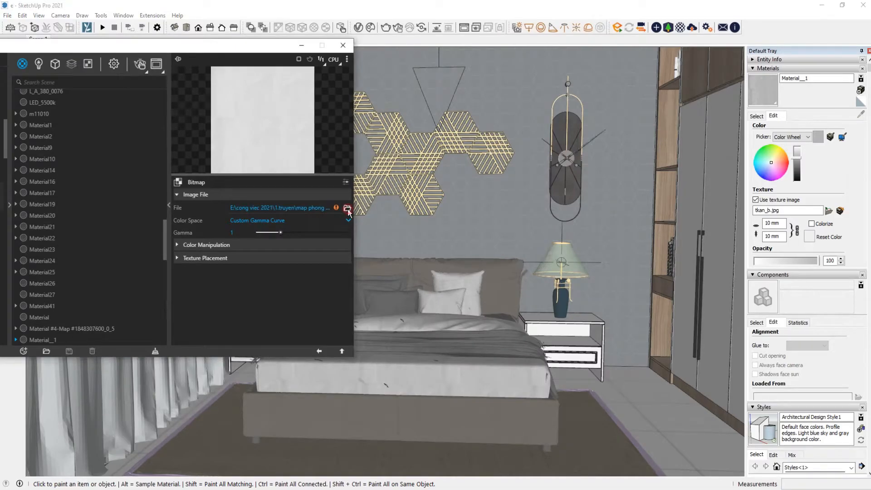
- Load the saved texture image as the bitmap file of the mattress material's diffuse map
{"action": "left_click", "coordinate": [347, 208]}
{"action": "double_click", "coordinate": [259, 132]}
{"action": "left_click_drag", "start_coordinate": [255, 45], "coordinate": [214, 44]}
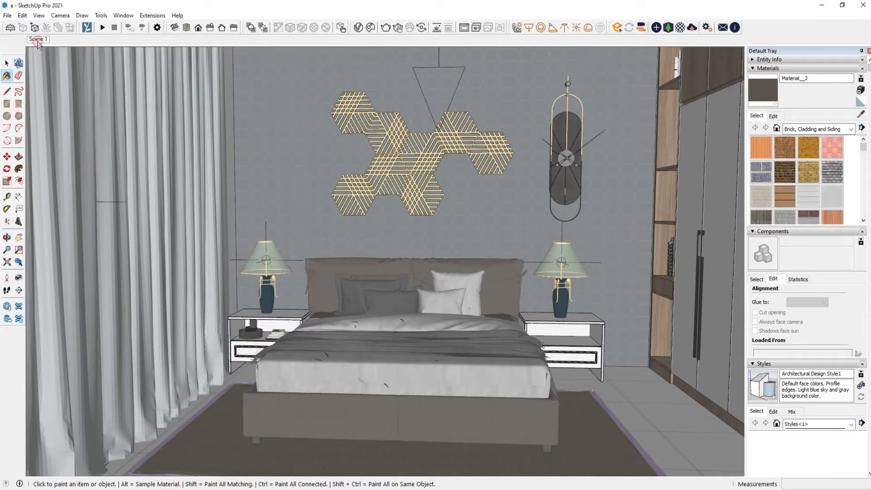
- Restore the Scene 1 view and set the V-Ray render output size to 2600 × 1950
{"action": "left_click", "coordinate": [37, 41]}
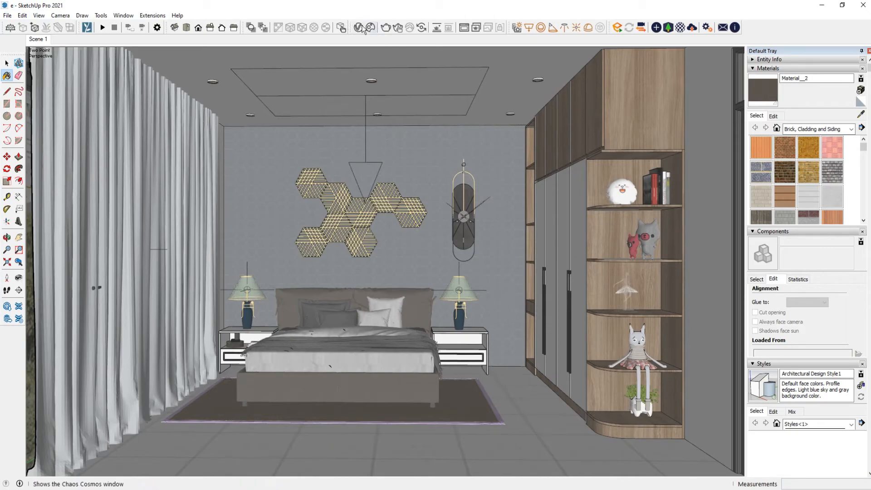
{"action": "left_click", "coordinate": [358, 26]}
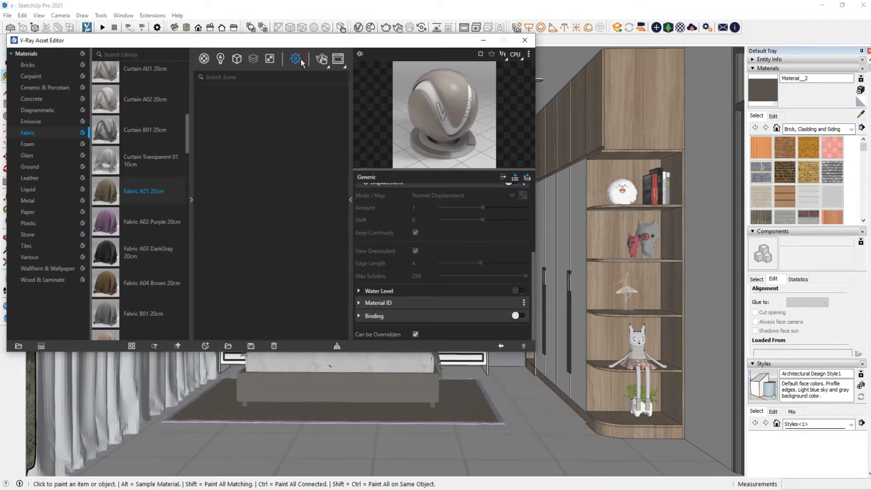
{"action": "left_click", "coordinate": [301, 59]}
{"action": "scroll", "coordinate": [288, 206], "scroll_direction": "down", "scroll_amount": 5}
{"action": "double_click", "coordinate": [272, 270]}
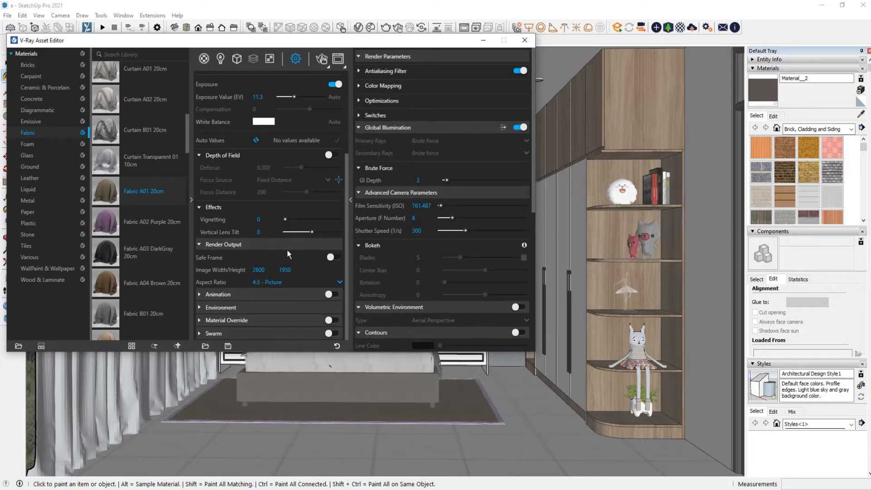
- Review the render settings, collapse the render parameters and start a production test render of the bedroom
{"action": "scroll", "coordinate": [411, 241], "scroll_direction": "down", "scroll_amount": 8}
{"action": "scroll", "coordinate": [412, 240], "scroll_direction": "up", "scroll_amount": 8}
{"action": "left_click", "coordinate": [389, 58]}
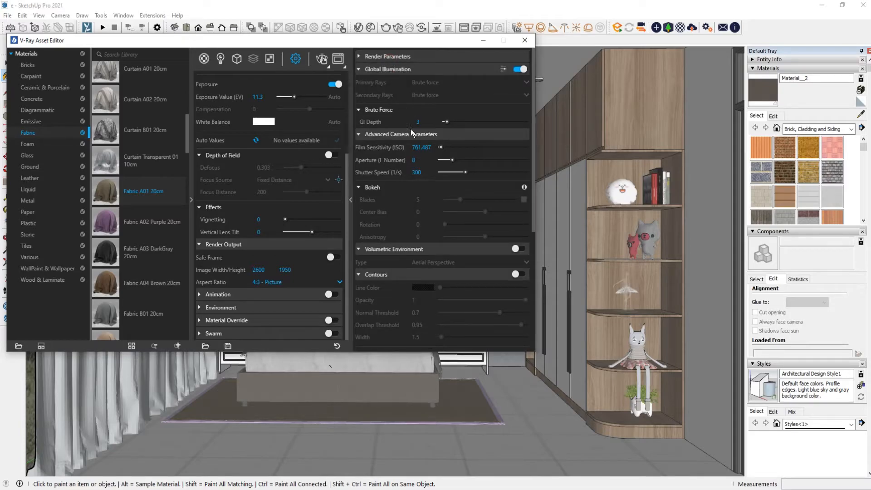
{"action": "left_click", "coordinate": [327, 65]}
{"action": "left_click", "coordinate": [326, 85]}
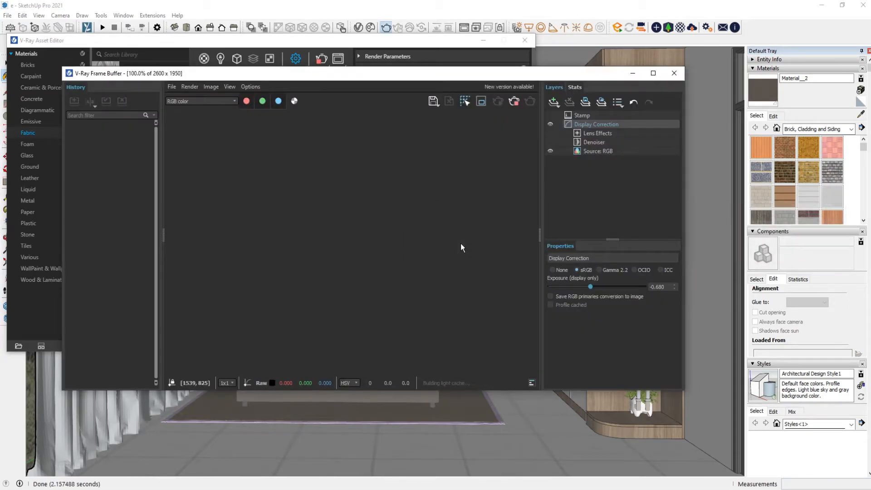
- Examine the whole test render in the V-Ray Frame Buffer, stop it and close the frame buffer
{"action": "scroll", "coordinate": [399, 217], "scroll_direction": "down", "scroll_amount": 2}
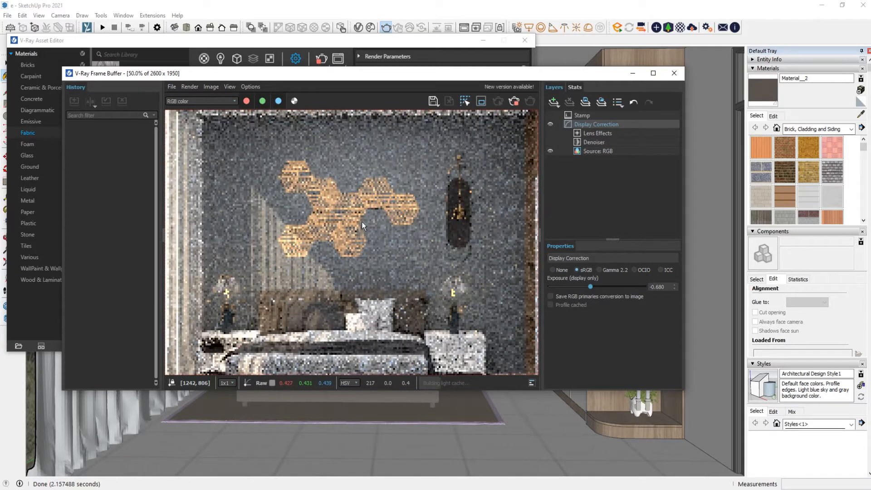
{"action": "scroll", "coordinate": [361, 221], "scroll_direction": "down", "scroll_amount": 1}
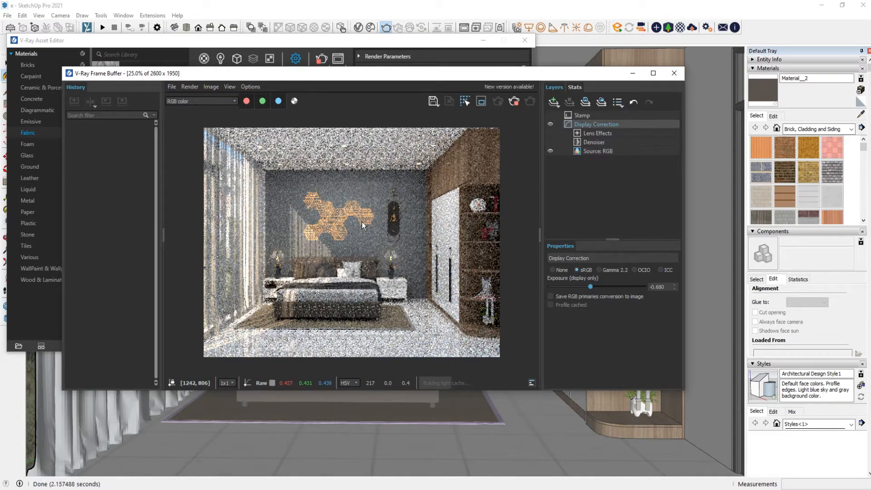
{"action": "left_click", "coordinate": [514, 101]}
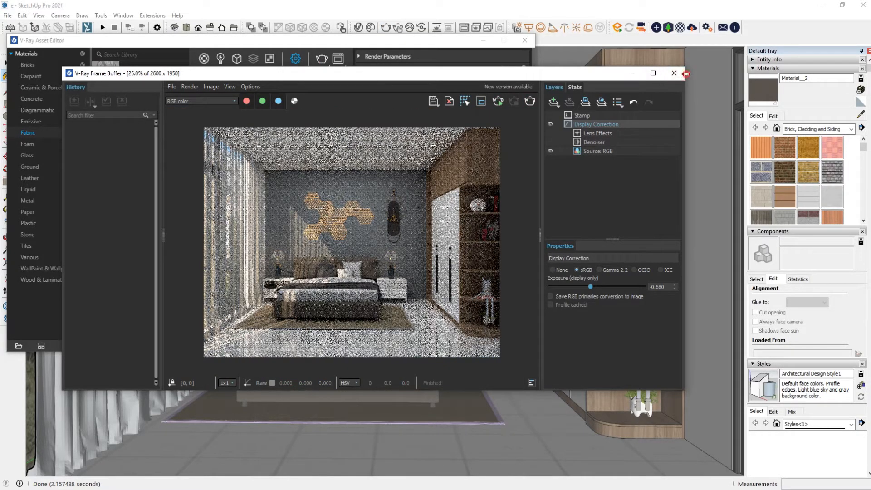
{"action": "left_click", "coordinate": [675, 73]}
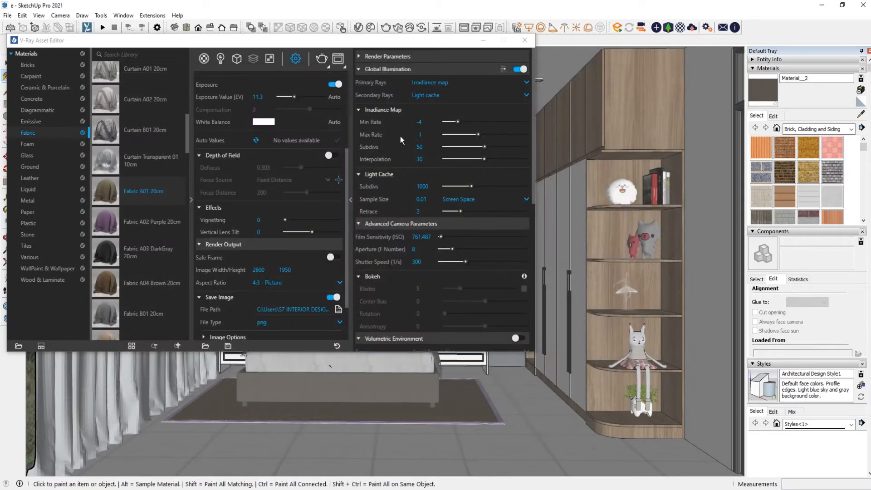
- Set the render quality noise limit to 0.005 and the Light Cache subdivs to 2000
{"action": "left_click", "coordinate": [387, 58]}
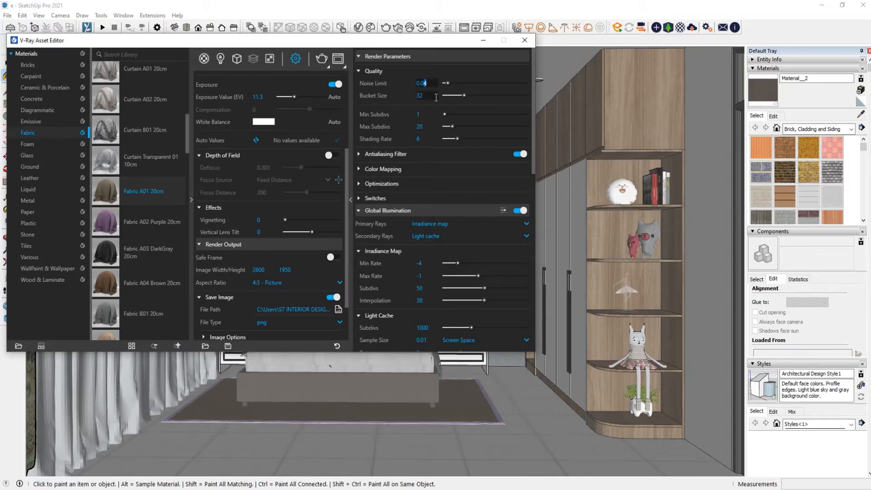
{"action": "type", "text": "05"}
{"action": "left_click", "coordinate": [432, 180]}
{"action": "scroll", "coordinate": [442, 178], "scroll_direction": "down", "scroll_amount": 3}
{"action": "scroll", "coordinate": [440, 178], "scroll_direction": "down", "scroll_amount": 6}
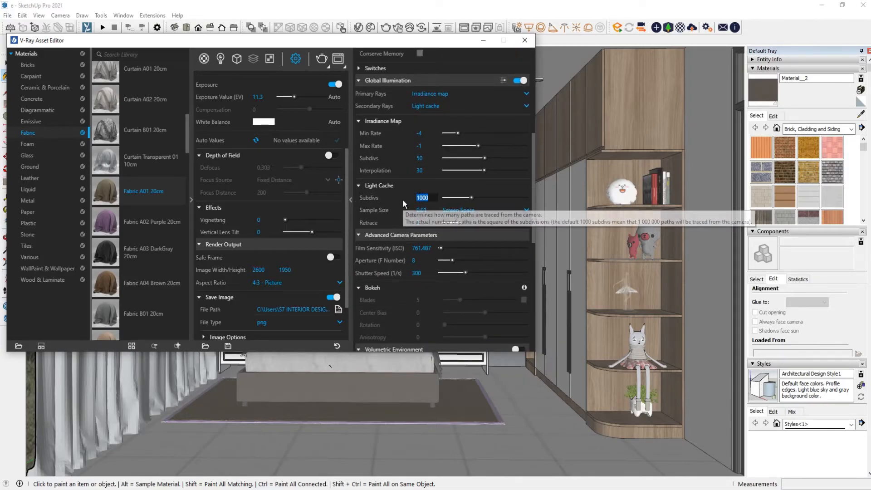
{"action": "type", "text": "2000"}
{"action": "left_click", "coordinate": [406, 185]}
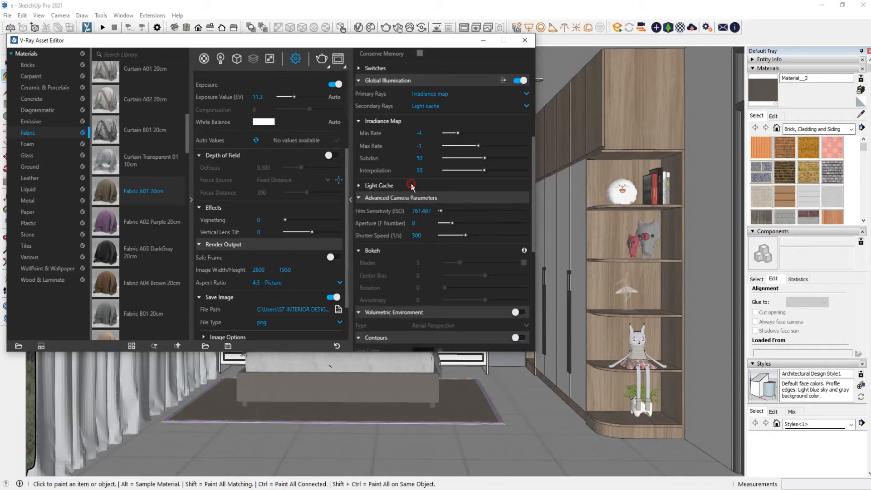
- Set the environment background intensity to 2 and start the final render of the scene
{"action": "scroll", "coordinate": [296, 232], "scroll_direction": "up", "scroll_amount": 5}
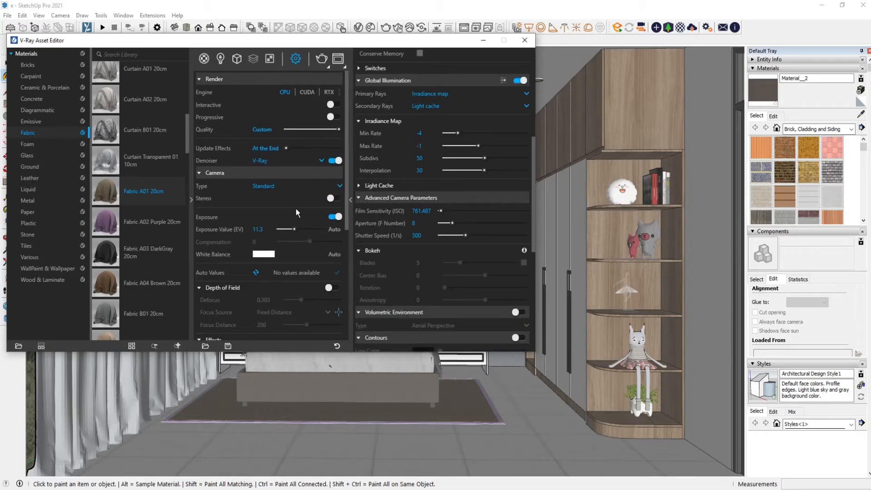
{"action": "scroll", "coordinate": [296, 209], "scroll_direction": "down", "scroll_amount": 7}
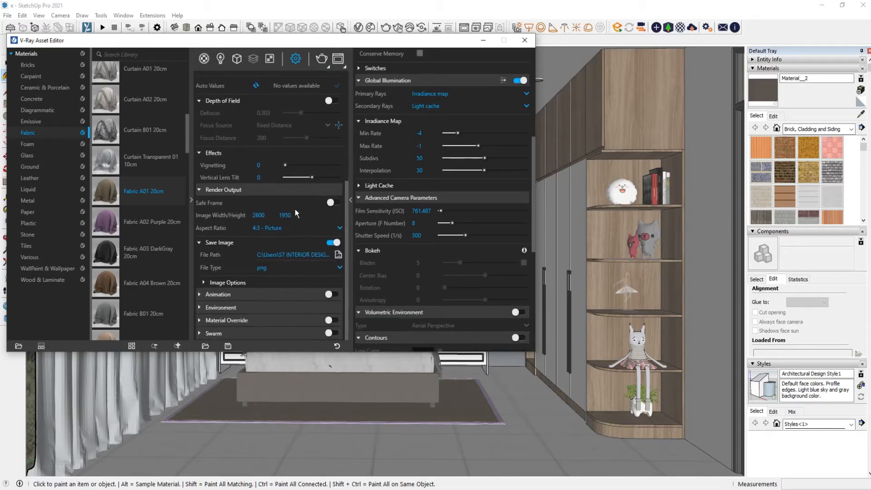
{"action": "left_click", "coordinate": [251, 308]}
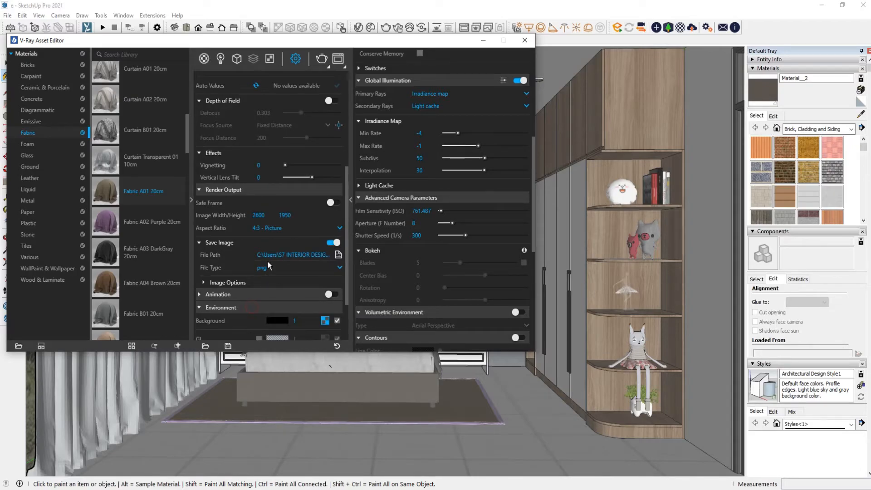
{"action": "scroll", "coordinate": [273, 256], "scroll_direction": "down", "scroll_amount": 3}
{"action": "left_click", "coordinate": [300, 252]}
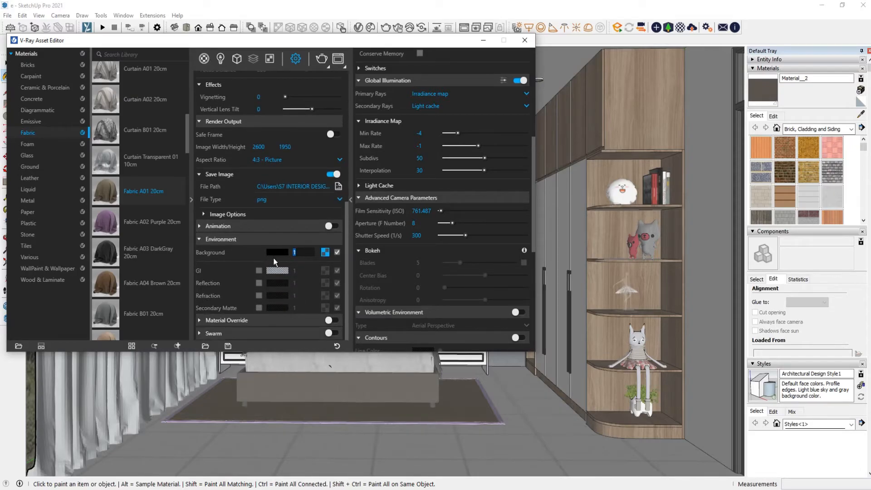
{"action": "type", "text": "2"}
{"action": "left_click", "coordinate": [231, 260]}
{"action": "left_click_drag", "start_coordinate": [230, 47], "coordinate": [316, 110]}
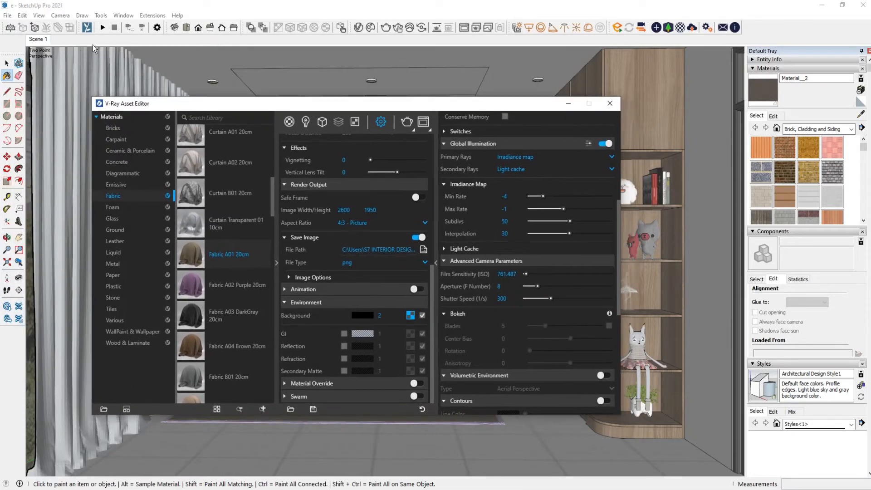
{"action": "left_click", "coordinate": [407, 123]}
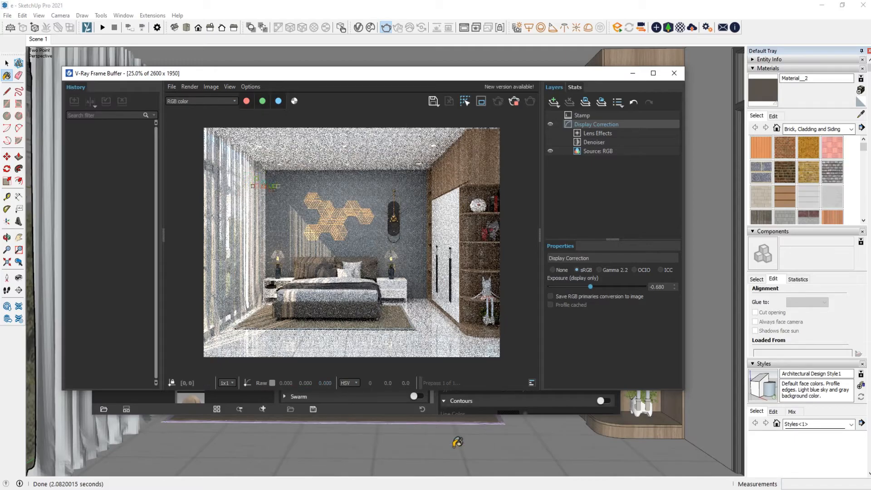
{"action": "left_click", "coordinate": [456, 489]}
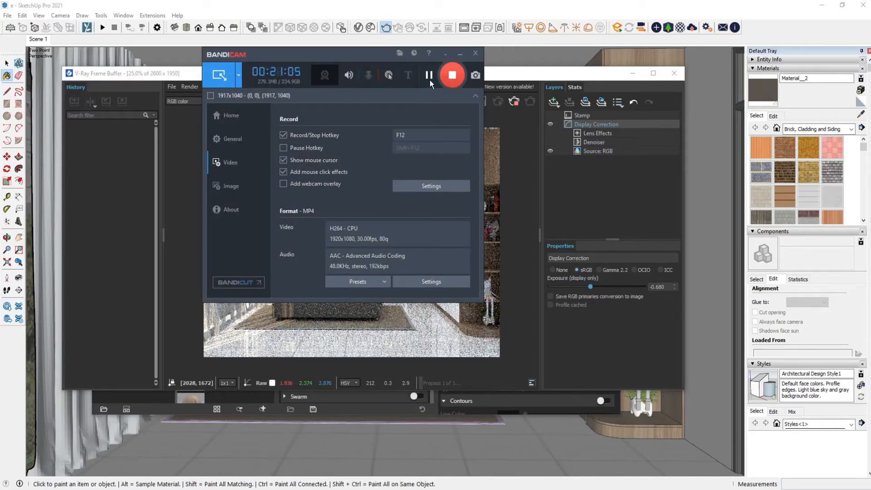
{"action": "left_click", "coordinate": [430, 74]}
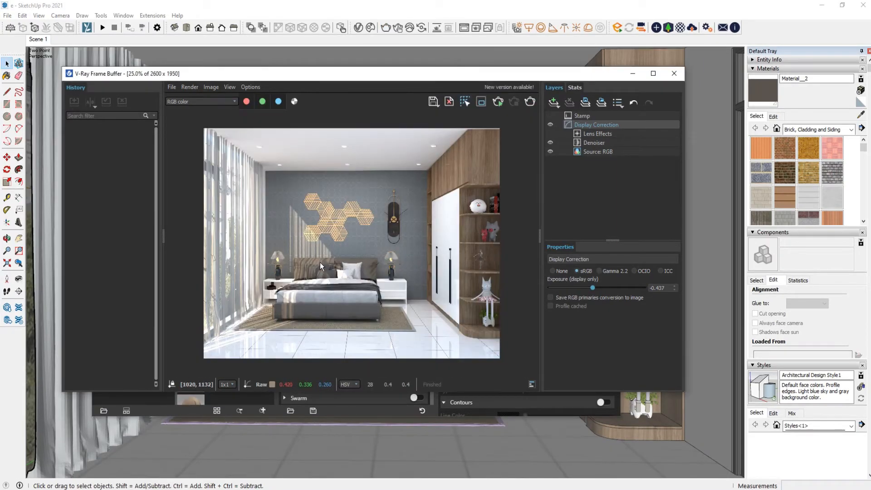
- Brighten the finished render by setting the Display Correction exposure to about -0.146
{"action": "scroll", "coordinate": [320, 262], "scroll_direction": "down", "scroll_amount": 1}
{"action": "left_click_drag", "start_coordinate": [594, 290], "coordinate": [597, 291]}
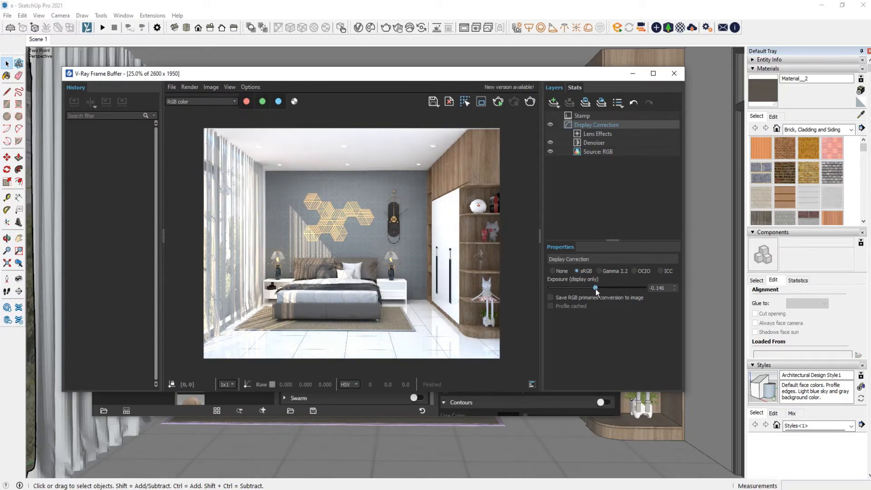
- Save the finished render as a PNG image named Q in folder 1 inside Music
{"action": "left_click", "coordinate": [171, 87]}
{"action": "left_click", "coordinate": [178, 98]}
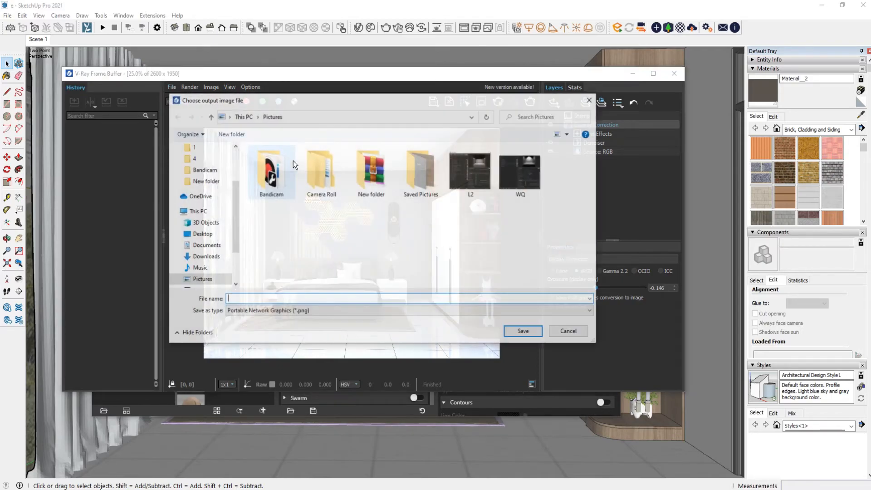
{"action": "left_click", "coordinate": [214, 268]}
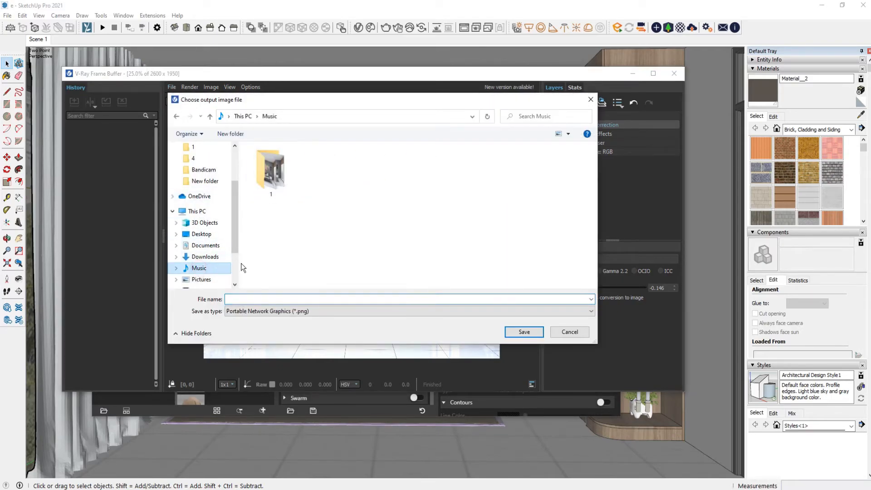
{"action": "double_click", "coordinate": [270, 170]}
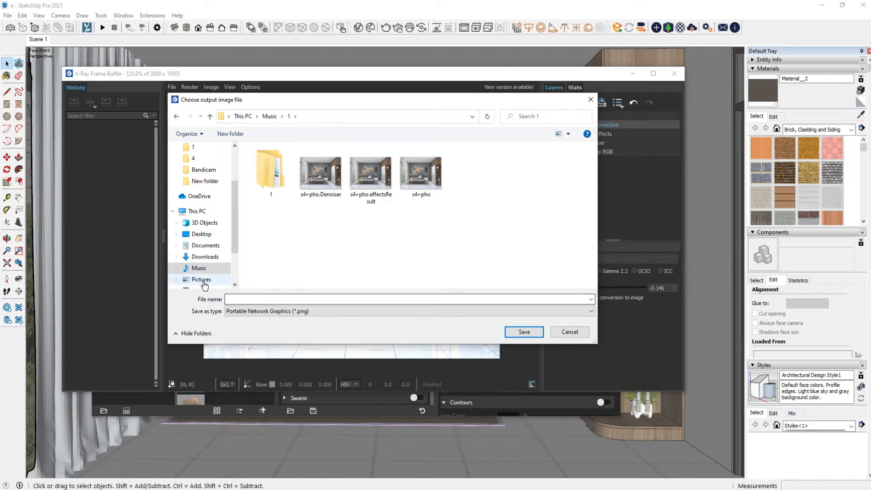
{"action": "left_click", "coordinate": [287, 299]}
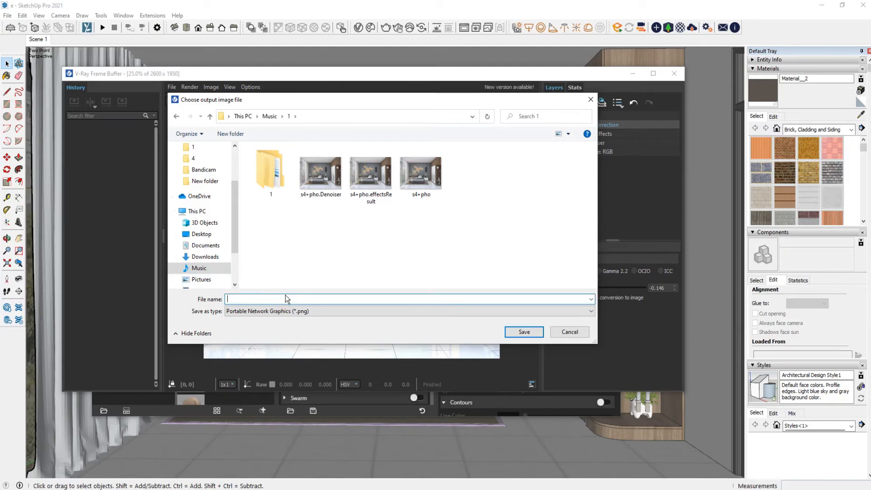
{"action": "type", "text": "Q"}
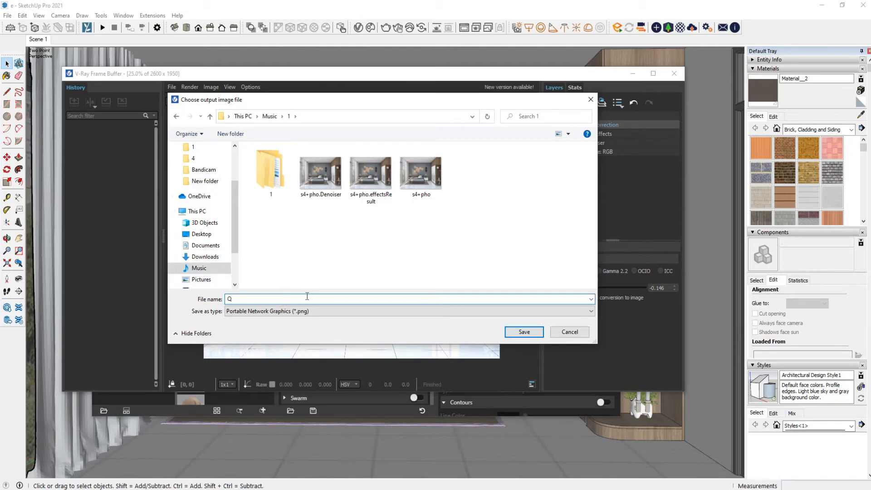
{"action": "left_click", "coordinate": [523, 335]}
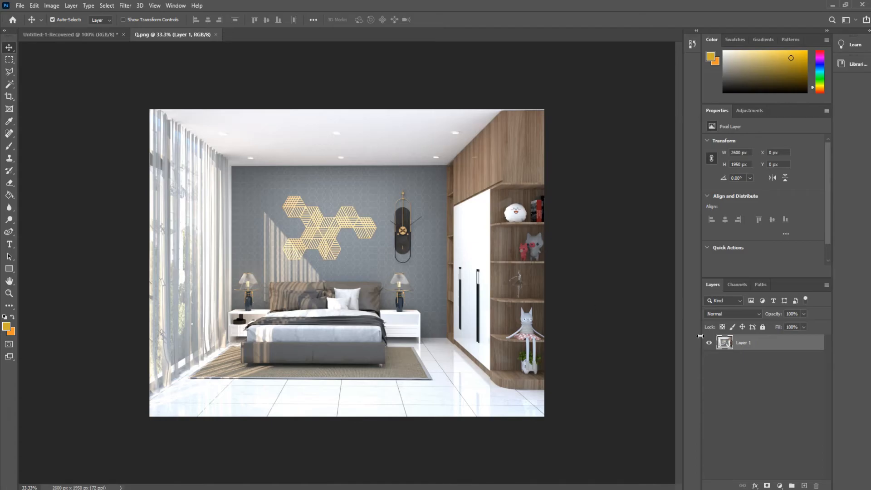
- In Photoshop, open the Camera Raw Filter for Q.png and set Shadows to -57 and Exposure to -0.10
{"action": "left_click", "coordinate": [125, 5]}
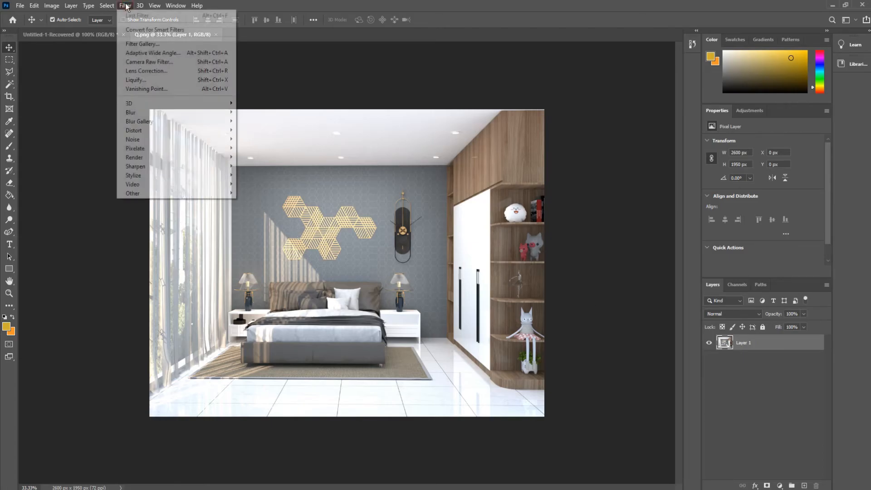
{"action": "left_click", "coordinate": [151, 63]}
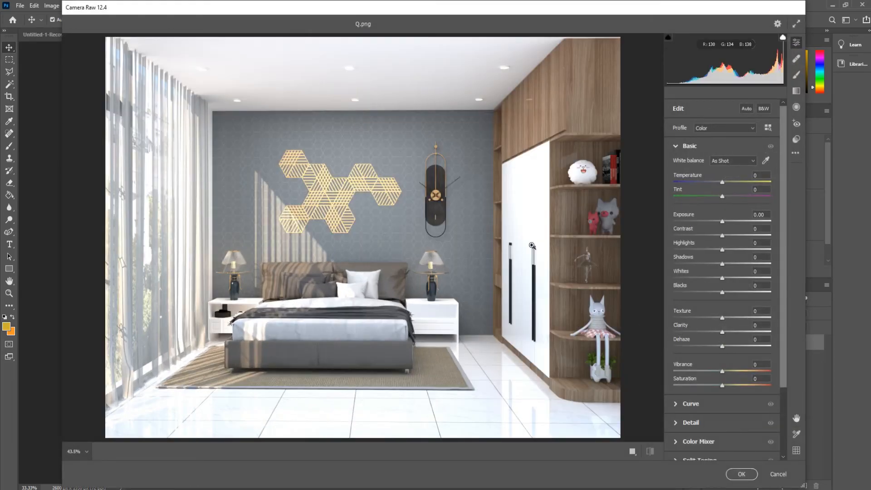
{"action": "left_click_drag", "start_coordinate": [723, 265], "coordinate": [694, 265]}
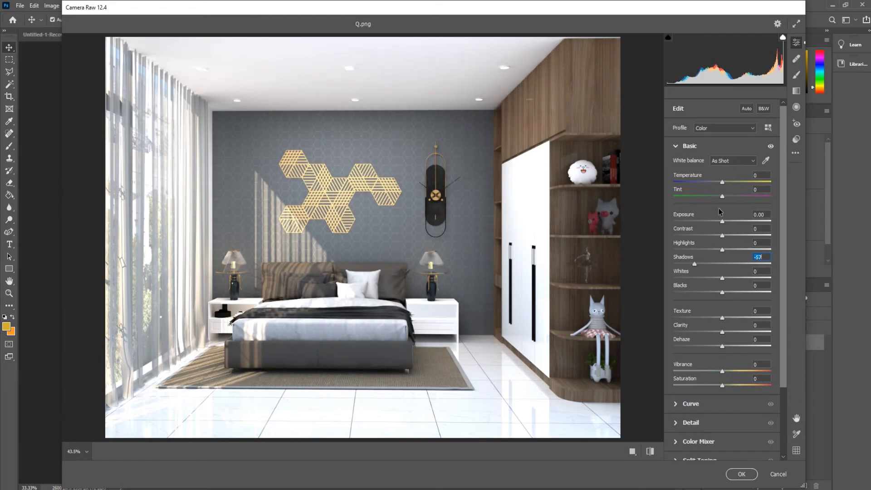
{"action": "mouse_move", "coordinate": [723, 221]}
{"action": "left_mouse_down"}
{"action": "mouse_move", "coordinate": [707, 222]}
{"action": "mouse_move", "coordinate": [721, 222]}
{"action": "left_mouse_up"}
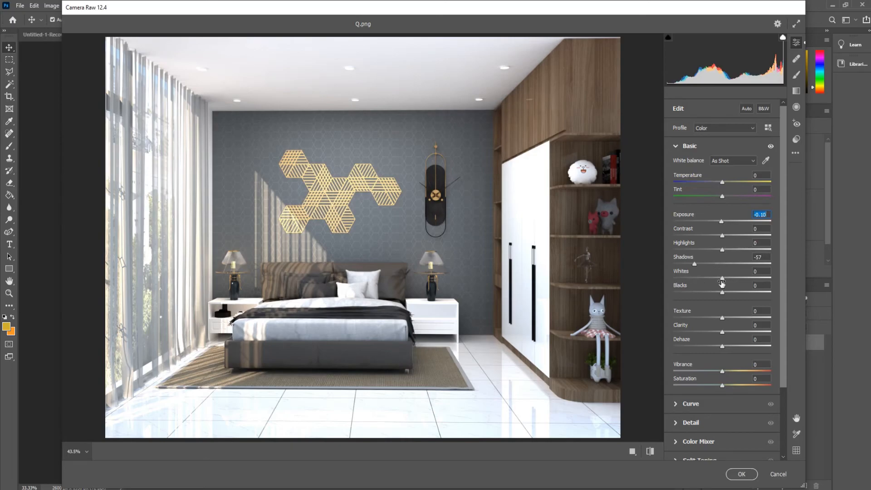
- Set Whites to -90, Blacks to +100 and Contrast to +38, and apply the Camera Raw adjustments to the bedroom image
{"action": "left_click_drag", "start_coordinate": [722, 278], "coordinate": [678, 277]}
{"action": "scroll", "coordinate": [702, 307], "scroll_direction": "down", "scroll_amount": 2}
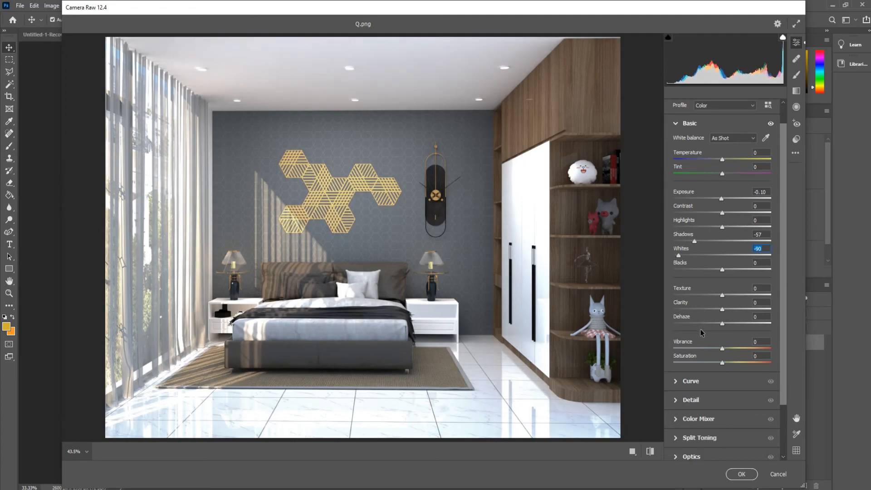
{"action": "left_click_drag", "start_coordinate": [723, 247], "coordinate": [778, 247]}
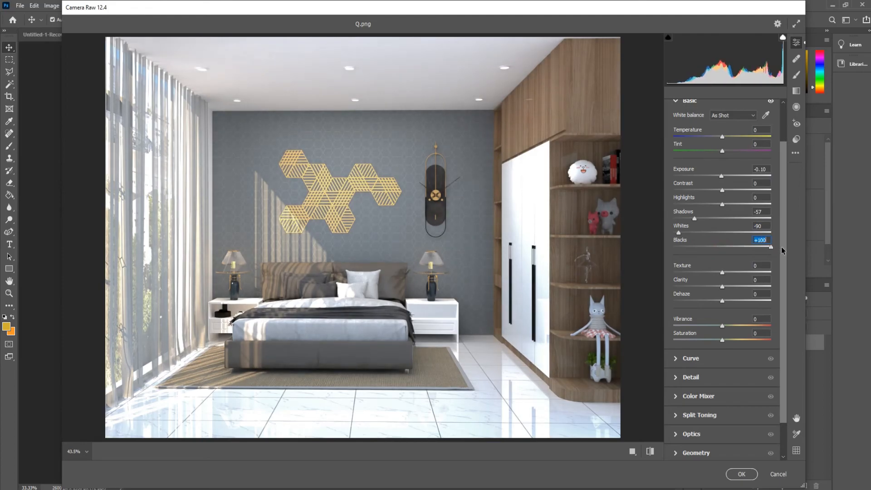
{"action": "scroll", "coordinate": [709, 279], "scroll_direction": "down", "scroll_amount": 1}
{"action": "scroll", "coordinate": [695, 279], "scroll_direction": "up", "scroll_amount": 3}
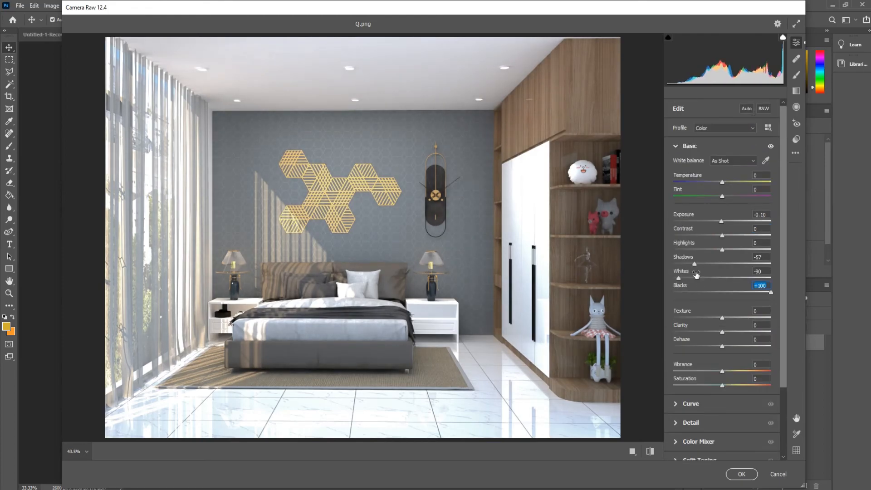
{"action": "left_click_drag", "start_coordinate": [722, 235], "coordinate": [742, 238]}
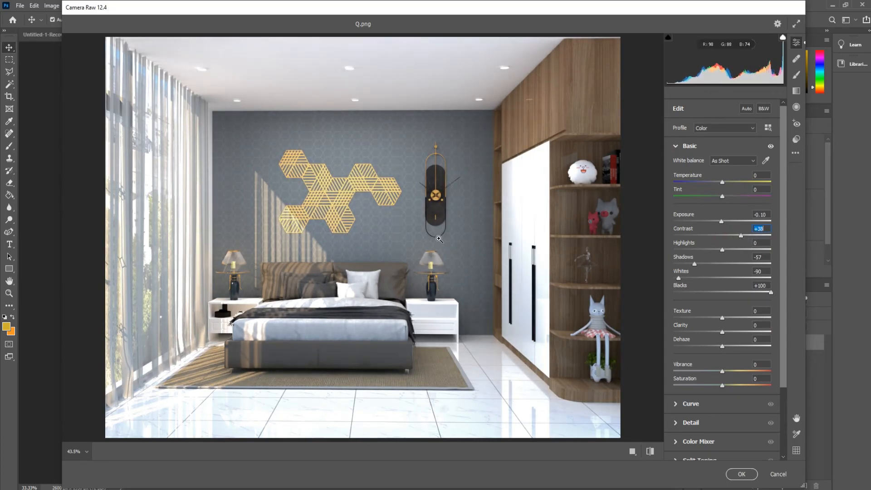
{"action": "left_click", "coordinate": [741, 474]}
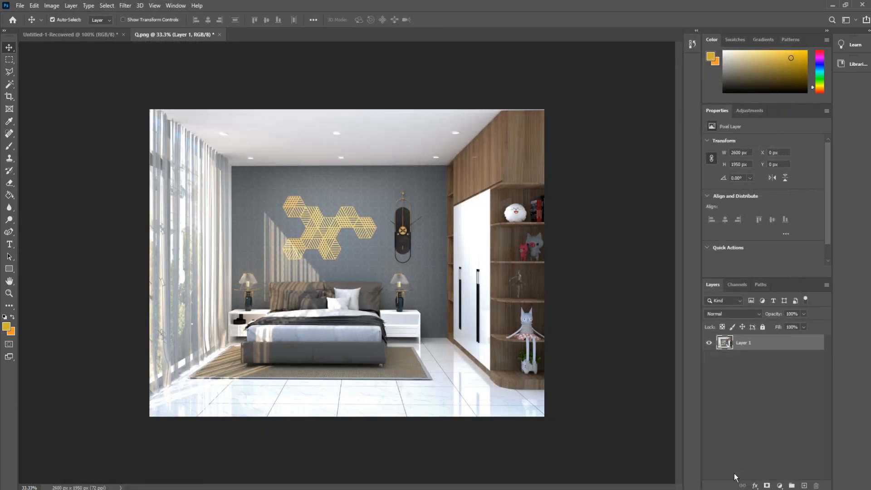